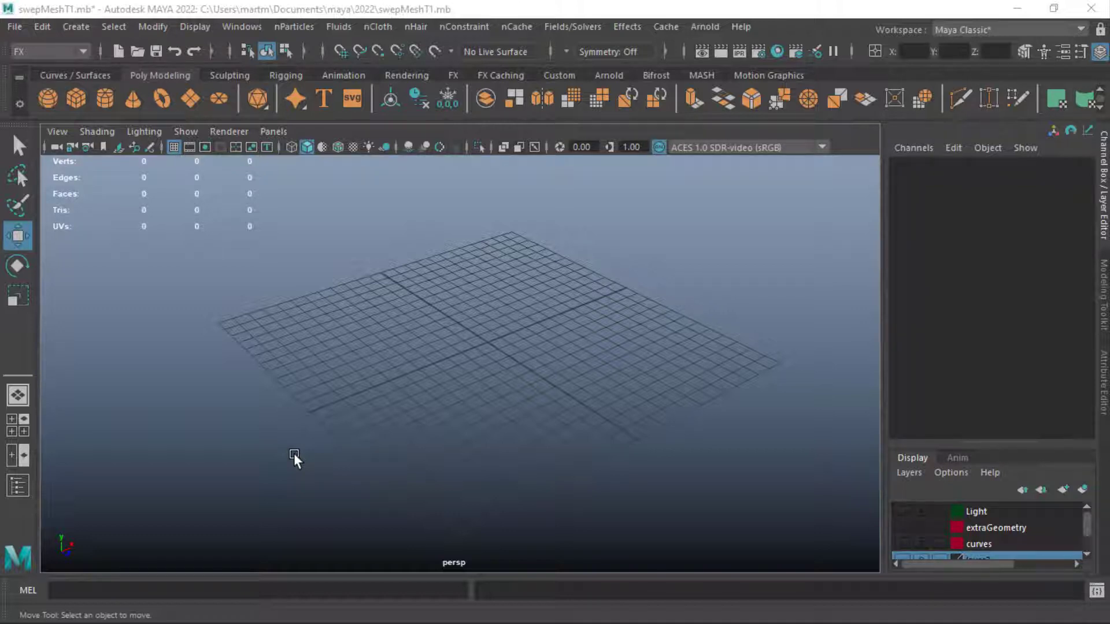
# Step: Draw a 15-point looping CV curve across the ground grid with the CV Curve Tool
pyautogui.click(69, 23)
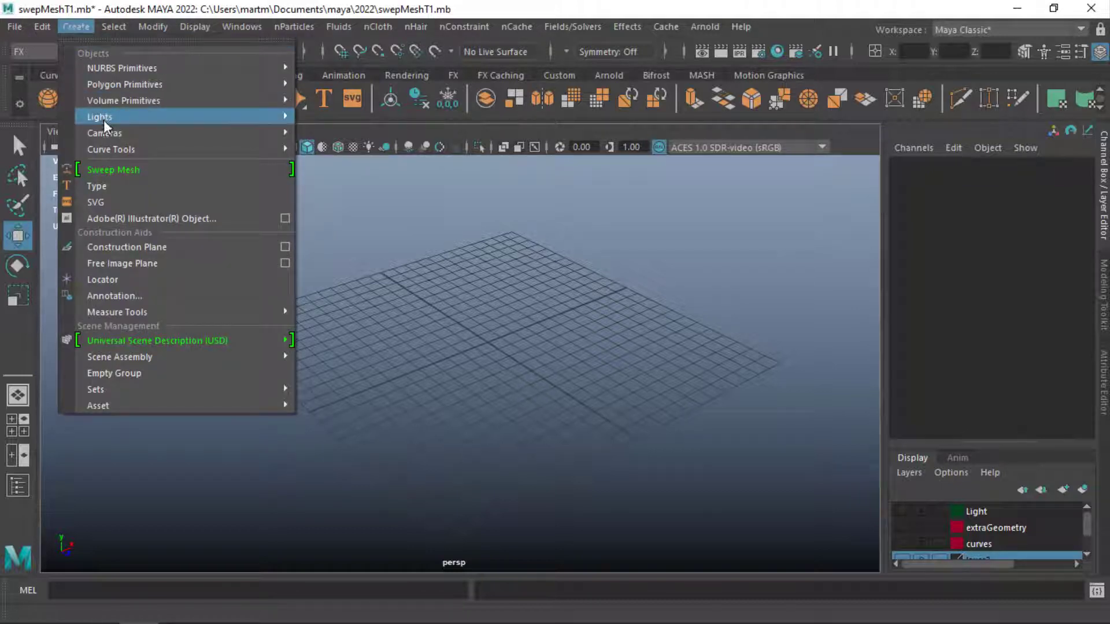
pyautogui.moveTo(111, 149)
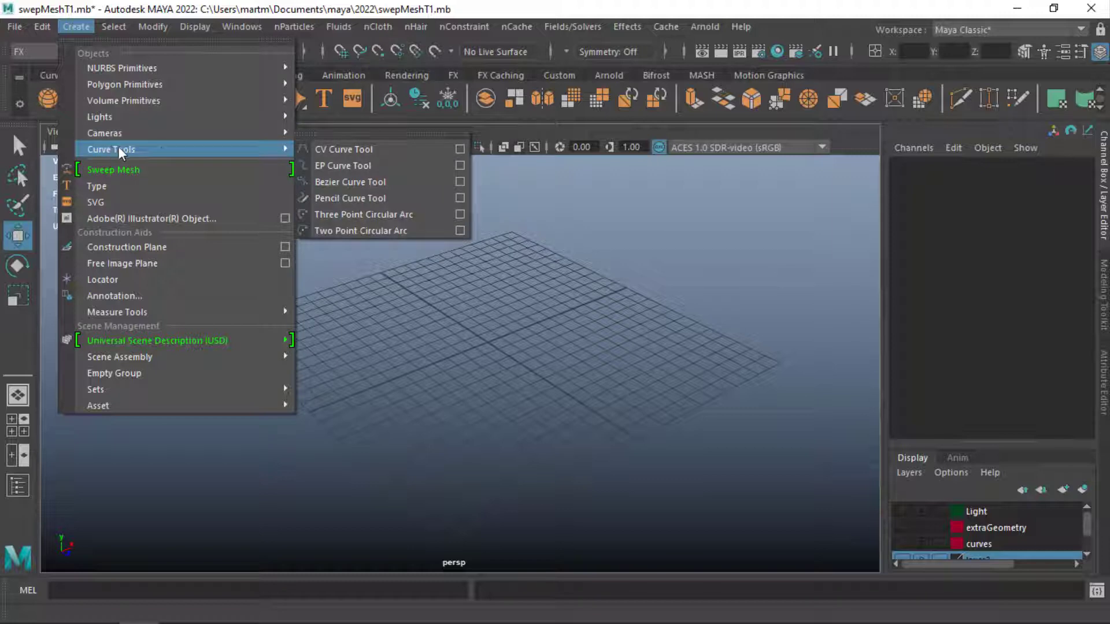
pyautogui.click(332, 152)
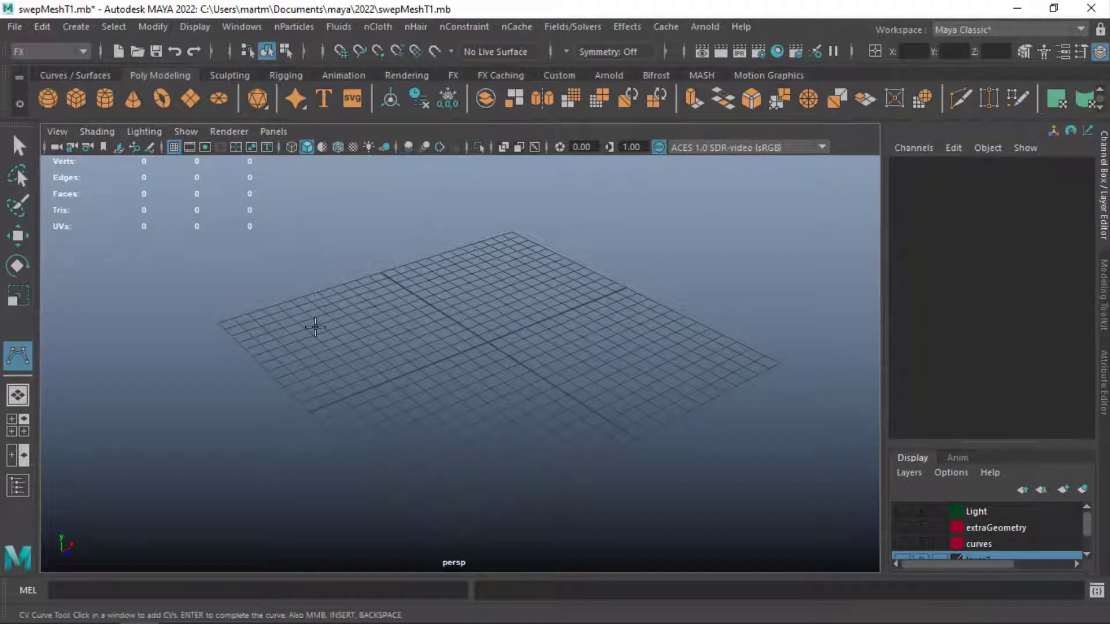
pyautogui.click(290, 334)
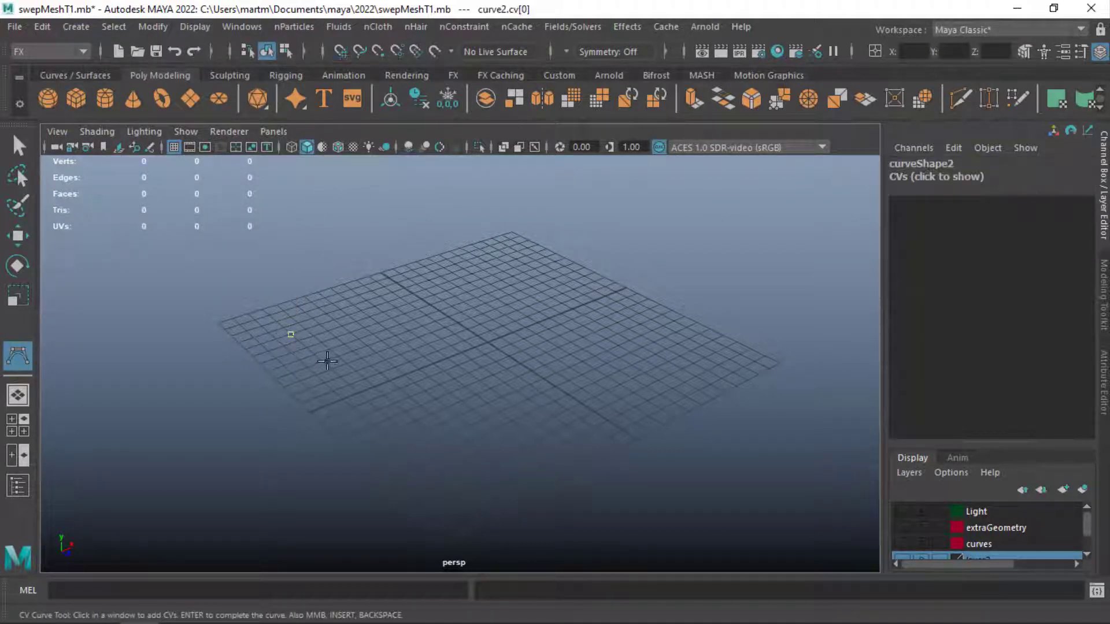
pyautogui.click(332, 363)
pyautogui.click(408, 389)
pyautogui.click(504, 417)
pyautogui.click(573, 416)
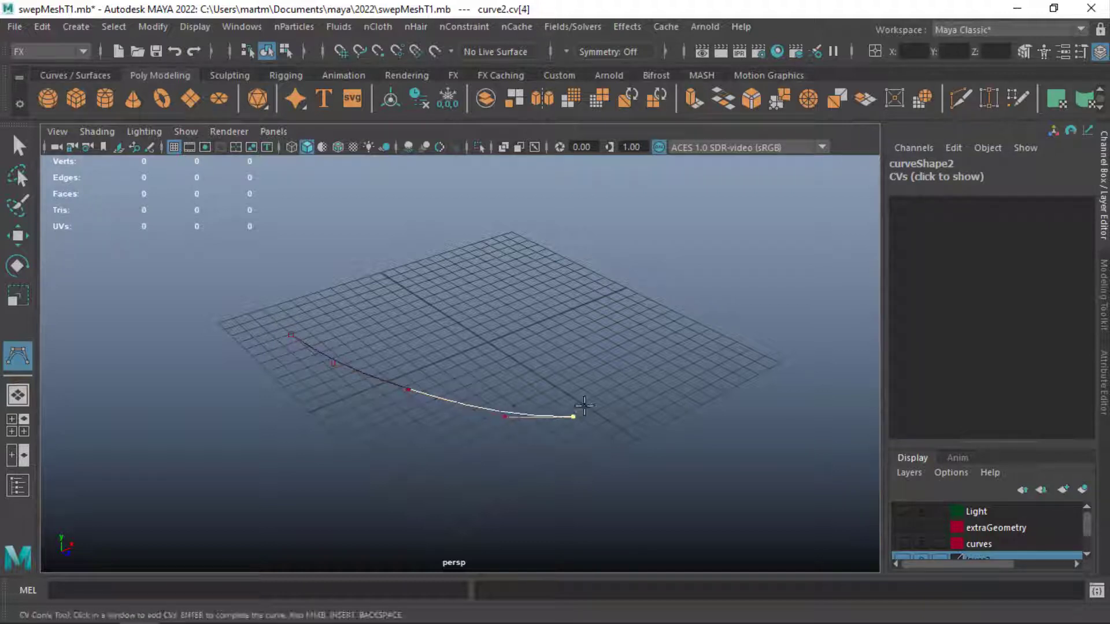
pyautogui.click(608, 387)
pyautogui.click(616, 342)
pyautogui.click(574, 292)
pyautogui.click(517, 276)
pyautogui.click(481, 298)
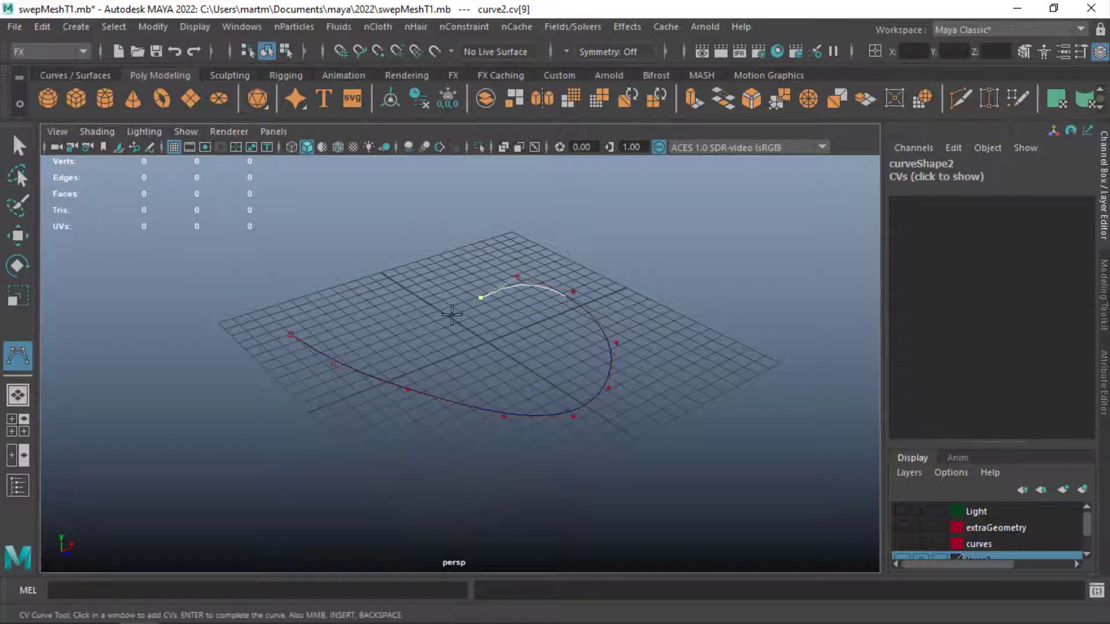
pyautogui.click(436, 330)
pyautogui.click(379, 353)
pyautogui.click(327, 373)
pyautogui.click(295, 392)
pyautogui.click(278, 398)
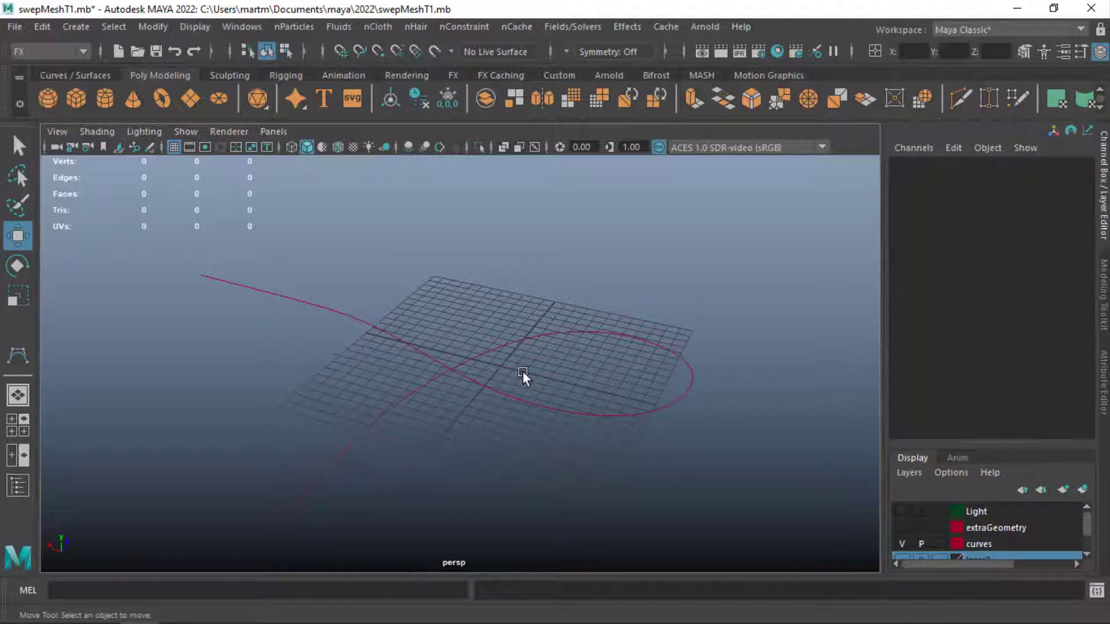
# Step: Sweep the looping curve into an 8-sided Poly circle tube, showing its Sweep Profiles settings
pyautogui.click(474, 379)
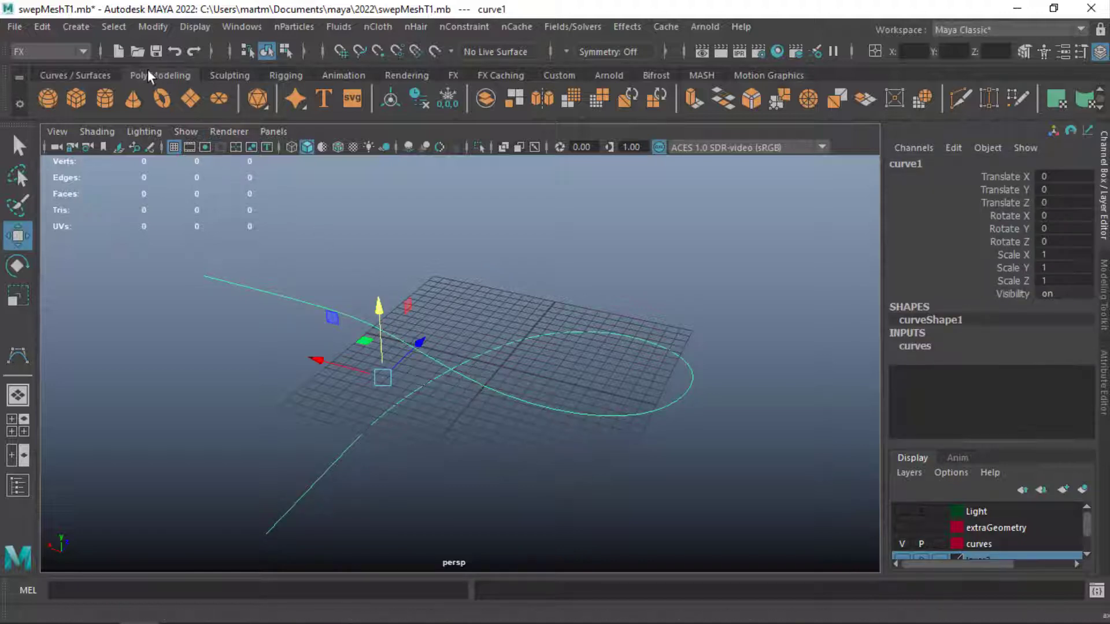
pyautogui.click(83, 26)
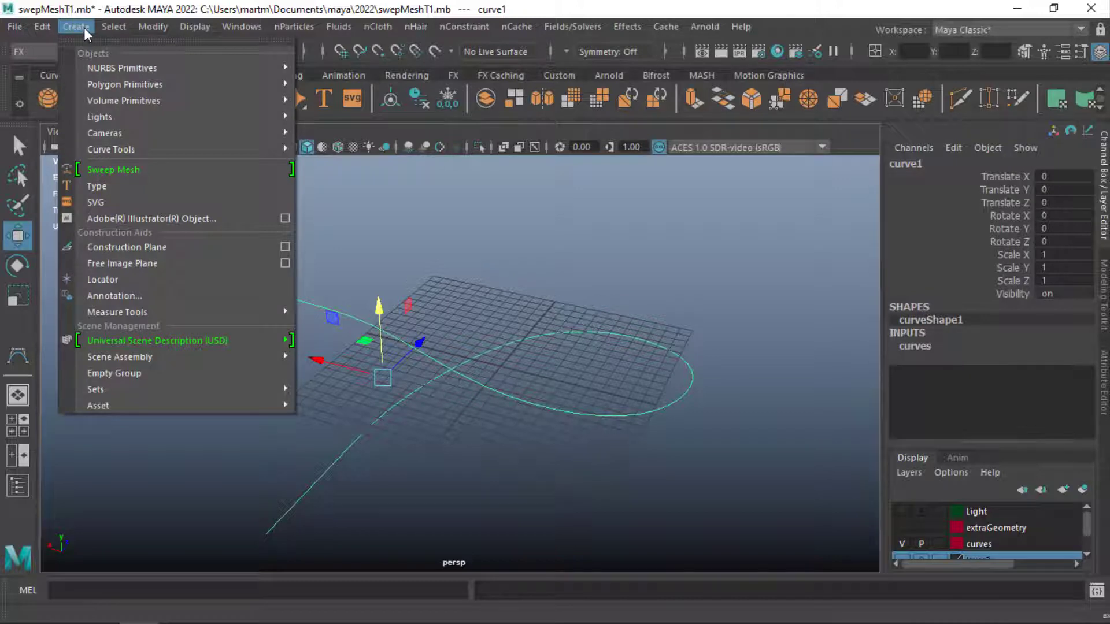
pyautogui.click(120, 169)
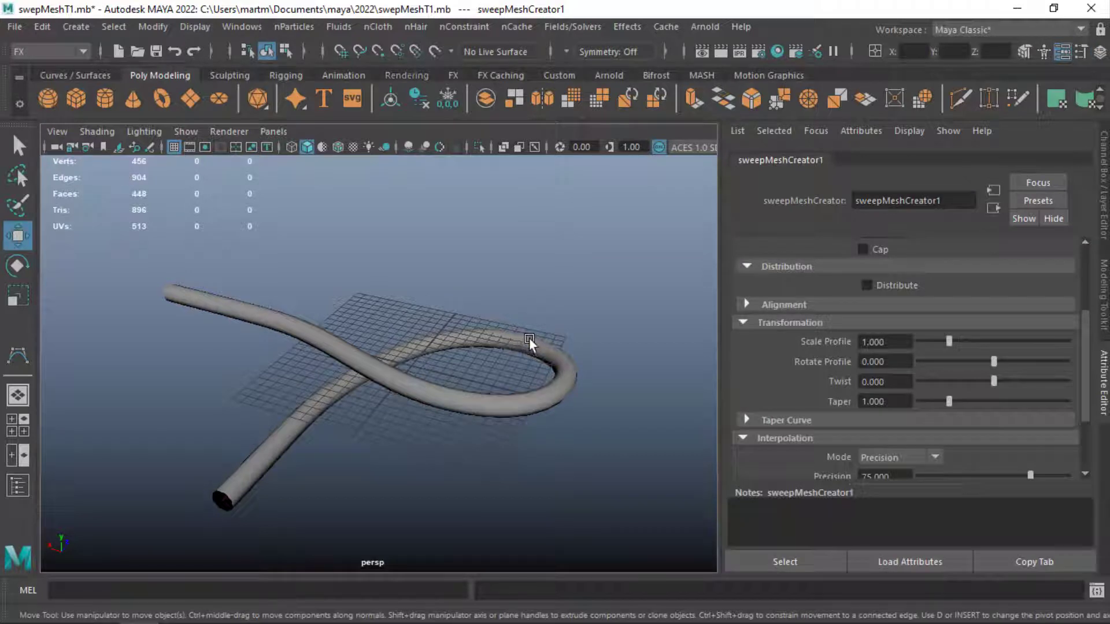
pyautogui.click(1104, 385)
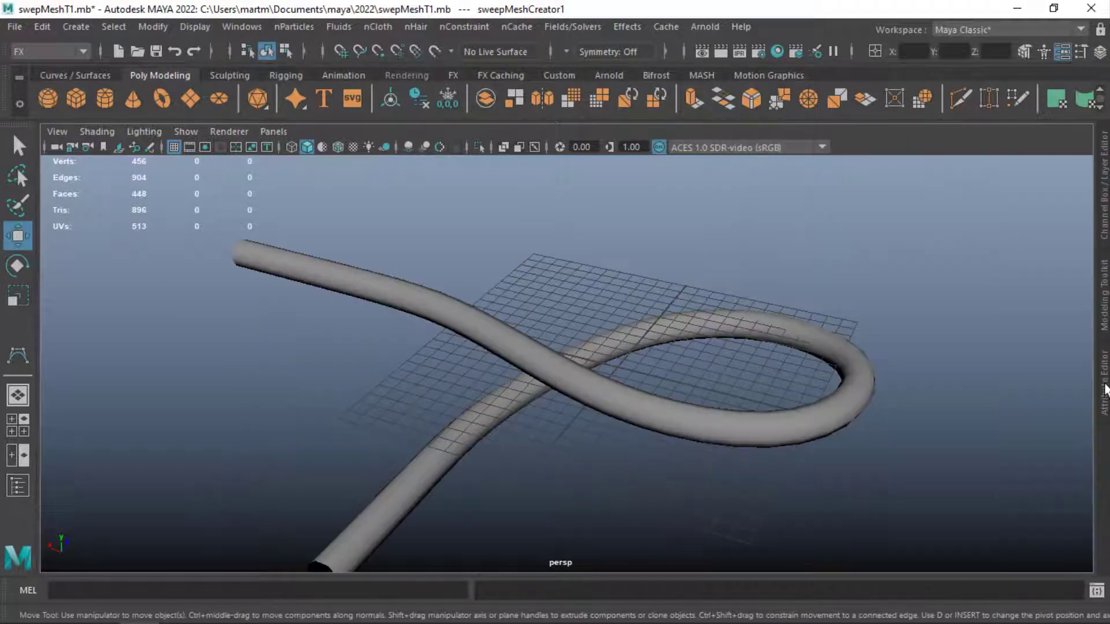
pyautogui.click(1104, 385)
pyautogui.scroll(-2, 1028, 269)
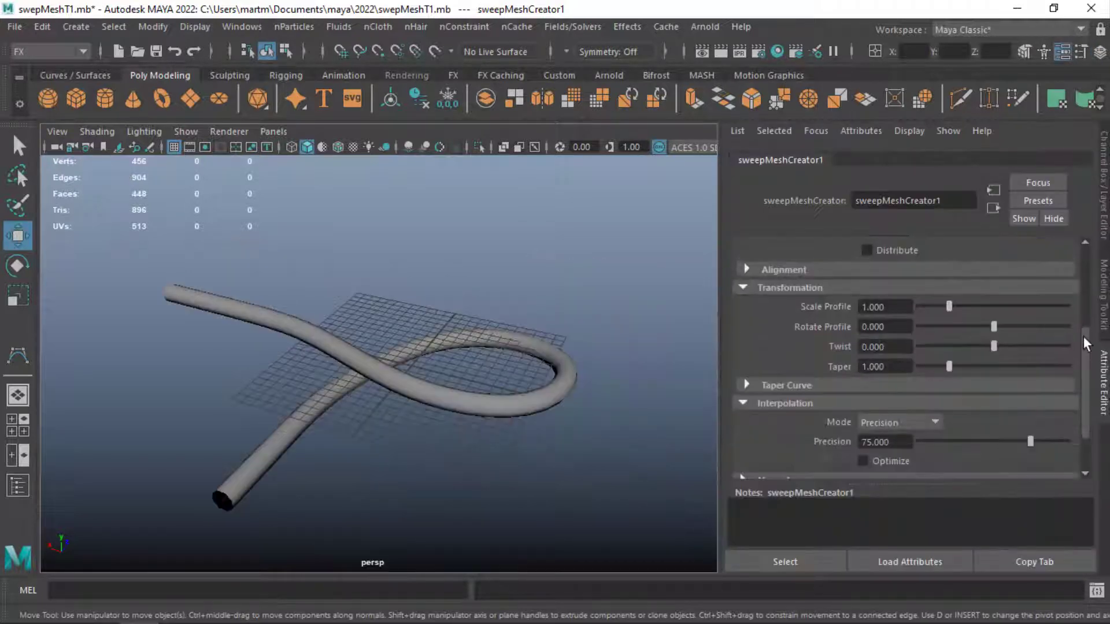
pyautogui.moveTo(1087, 341); pyautogui.dragTo(1084, 262)
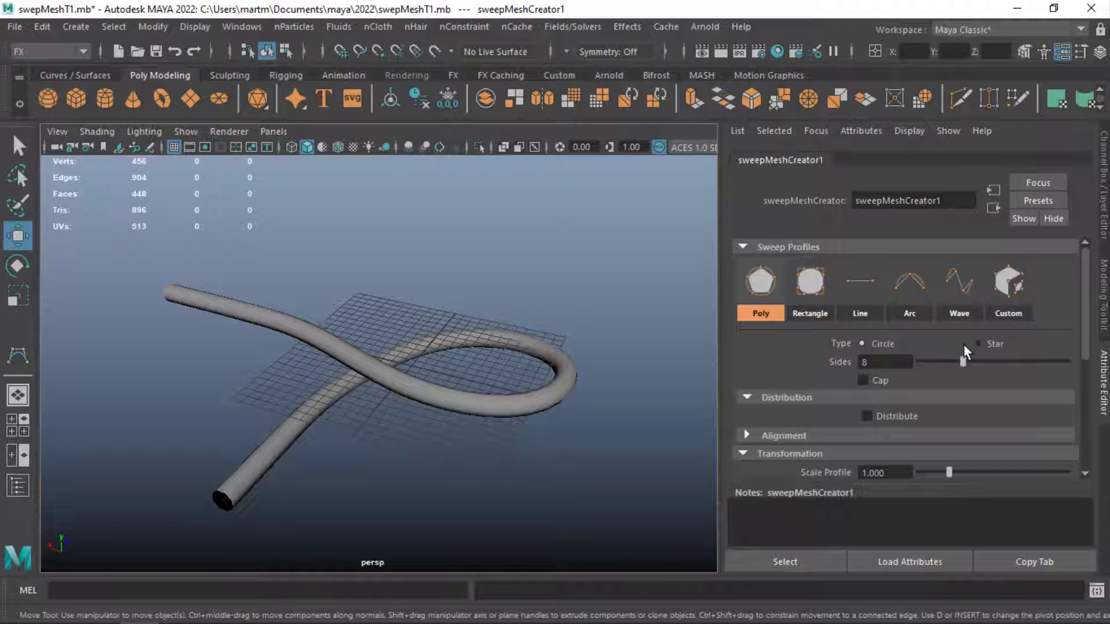
# Step: Turn on Wireframe on Shaded, enable Cap, and set the 8-sided profile Type to Star
pyautogui.click(978, 344)
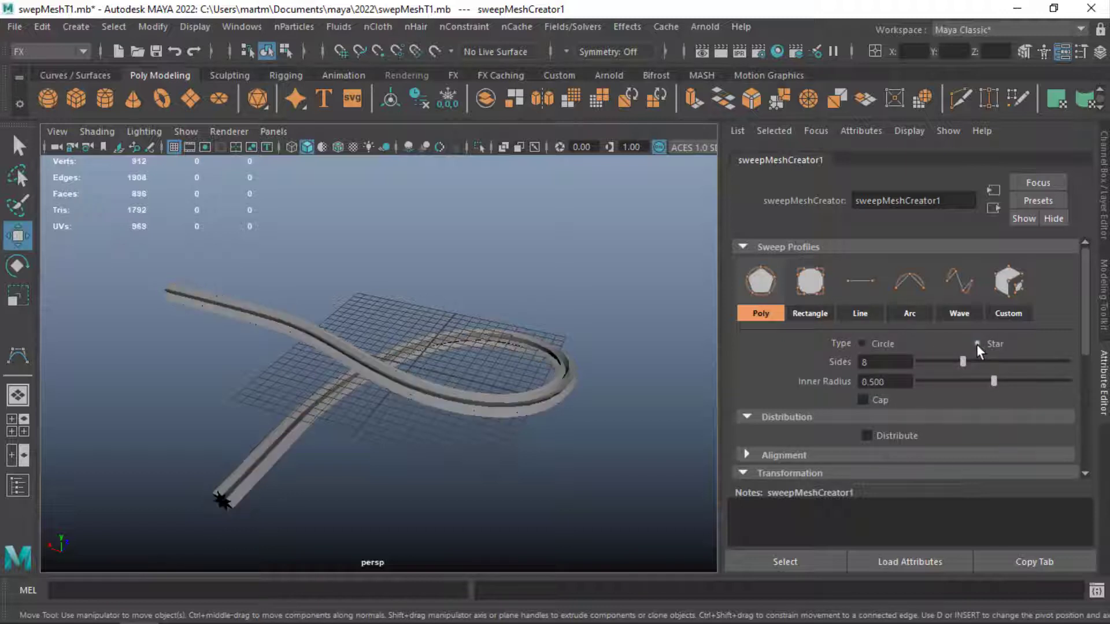
pyautogui.click(858, 342)
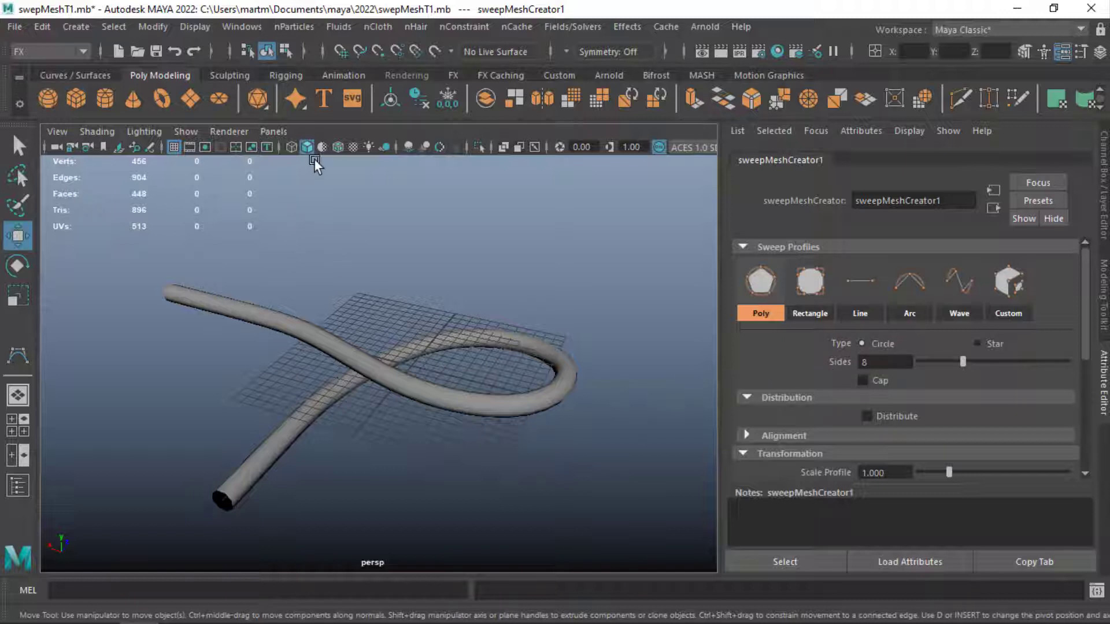
pyautogui.click(336, 150)
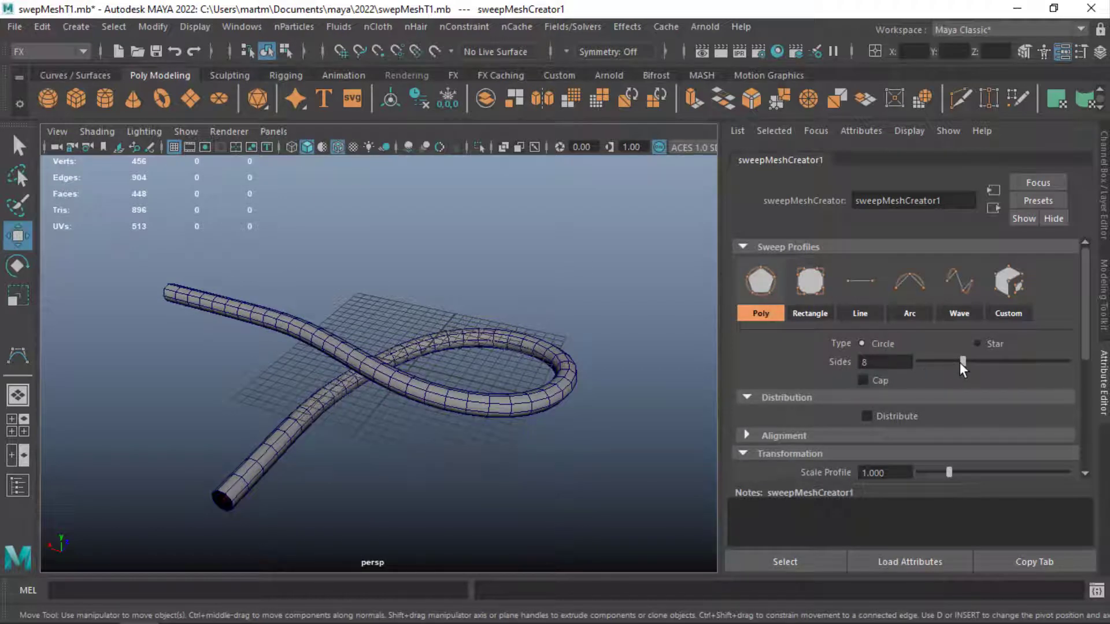
pyautogui.moveTo(961, 362)
pyautogui.mouseDown()
pyautogui.moveTo(998, 368)
pyautogui.moveTo(954, 369)
pyautogui.moveTo(962, 376)
pyautogui.mouseUp()
pyautogui.click(862, 380)
pyautogui.click(978, 343)
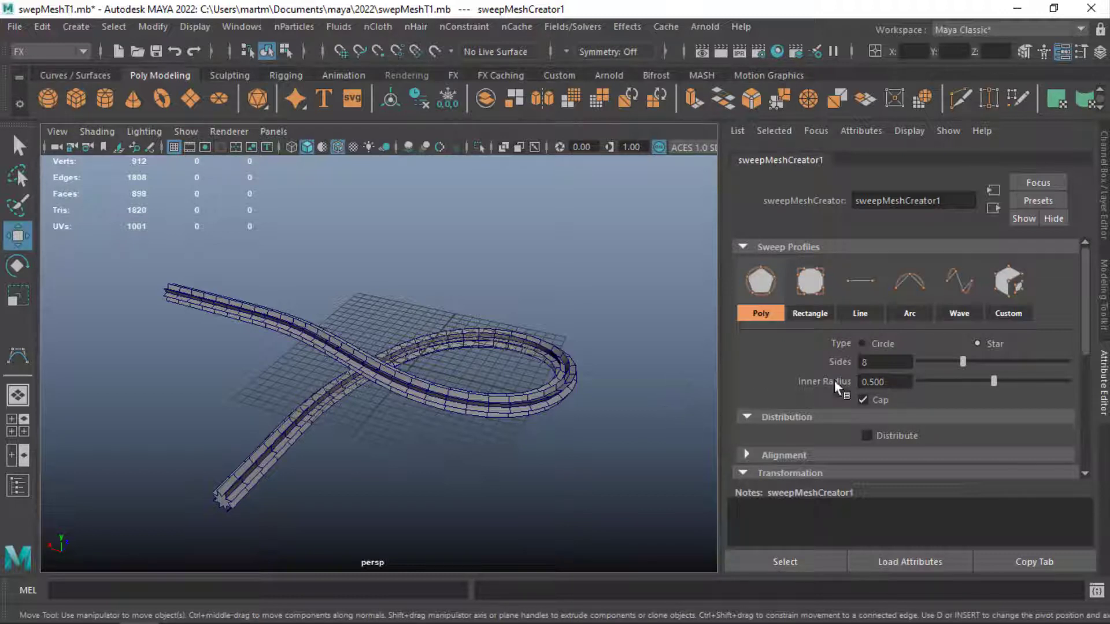
# Step: Zoom in on the star-shaped tube end and set the star Inner Radius to 1
pyautogui.moveTo(461, 418)
pyautogui.keyDown('alt'); pyautogui.mouseDown()
pyautogui.moveTo(507, 383)
pyautogui.moveTo(473, 400)
pyautogui.mouseUp(); pyautogui.keyUp('alt')
pyautogui.moveTo(391, 429)
pyautogui.keyDown('alt'); pyautogui.mouseDown()
pyautogui.moveTo(543, 444)
pyautogui.moveTo(485, 431)
pyautogui.moveTo(510, 384)
pyautogui.mouseUp(); pyautogui.keyUp('alt')
pyautogui.scroll(3, 509, 379)
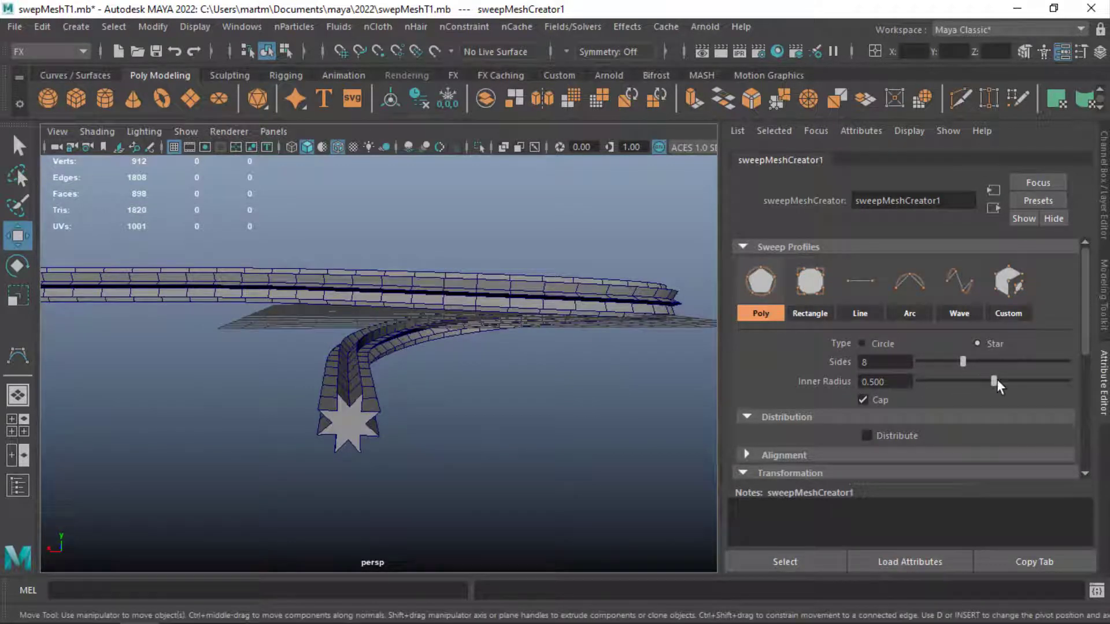
pyautogui.moveTo(996, 383)
pyautogui.mouseDown()
pyautogui.moveTo(1052, 377)
pyautogui.moveTo(920, 400)
pyautogui.moveTo(1021, 397)
pyautogui.moveTo(1011, 397)
pyautogui.mouseUp()
pyautogui.doubleClick(899, 383)
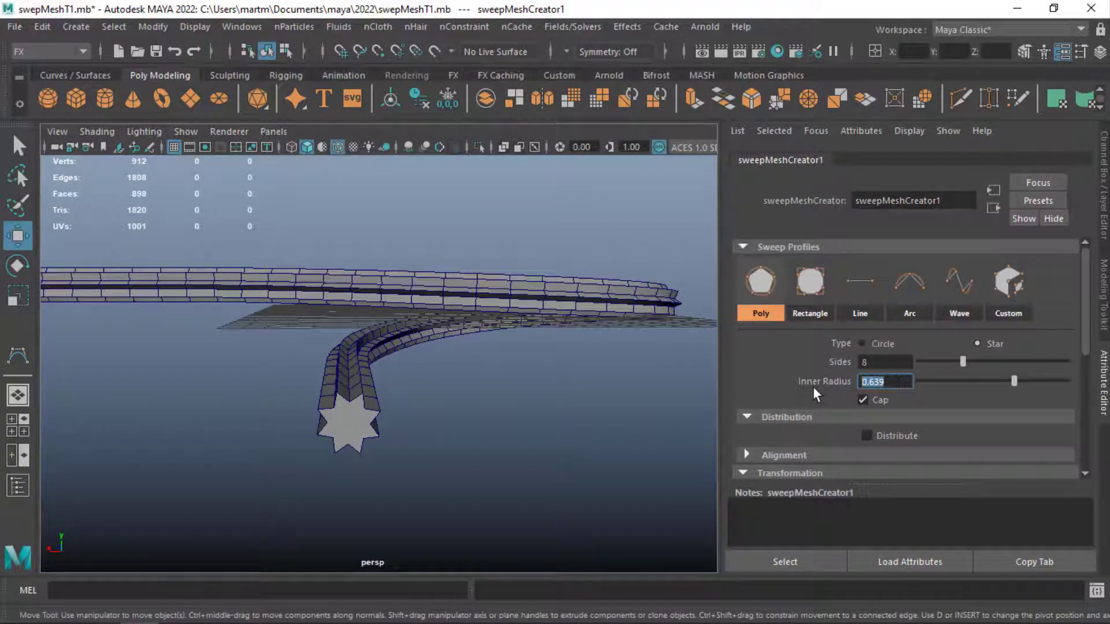
pyautogui.write('1.')
pyautogui.press('Return')
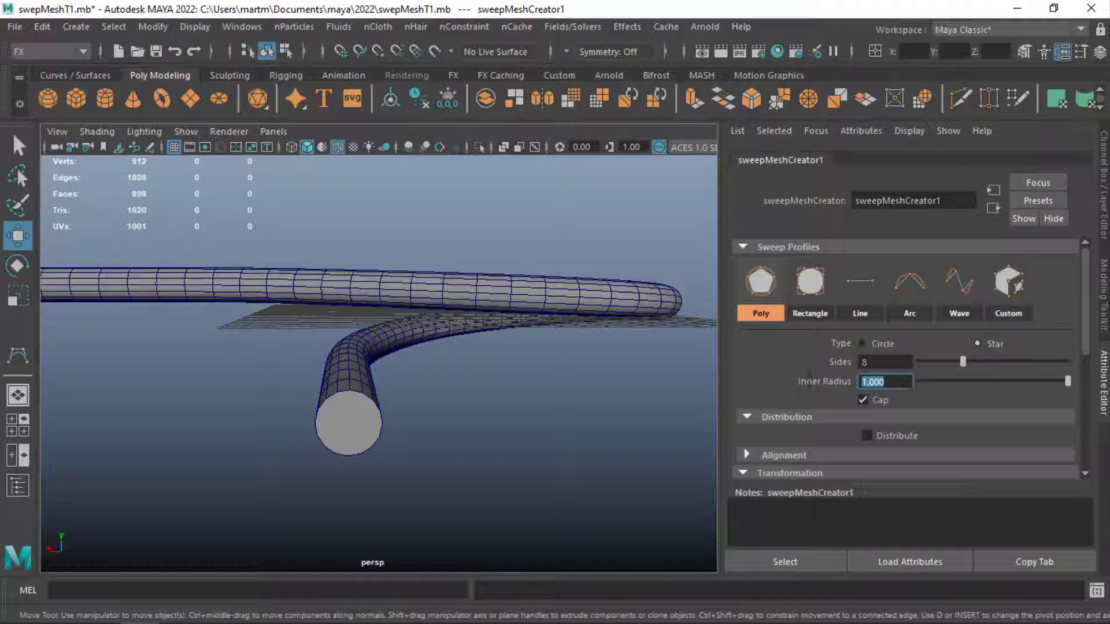
# Step: Set Inner Radius to 0.5, then switch the profile back to an 8-sided Circle
pyautogui.write('0.5')
pyautogui.press('Return')
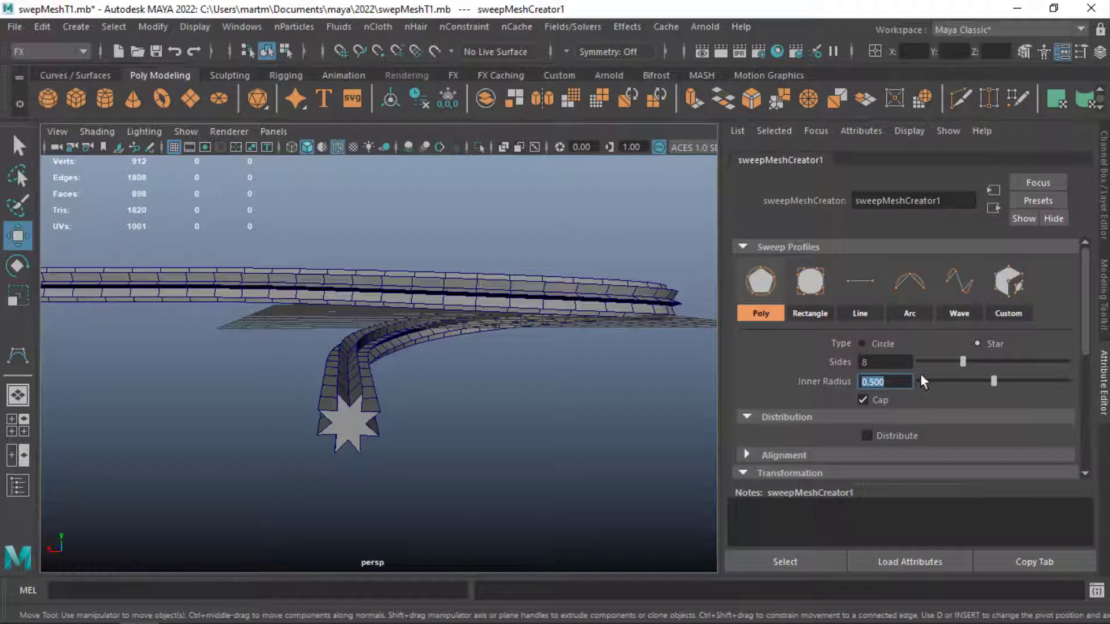
pyautogui.click(862, 345)
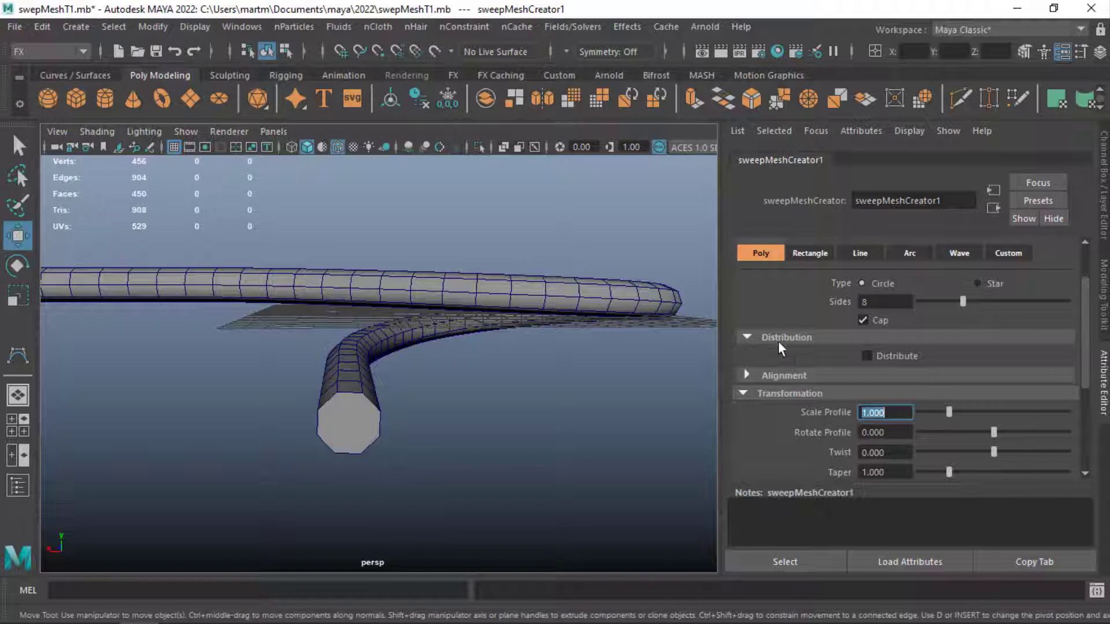
# Step: Enable radial Distribute with 6 tube instances scaled to 0.341
pyautogui.click(759, 335)
pyautogui.click(866, 356)
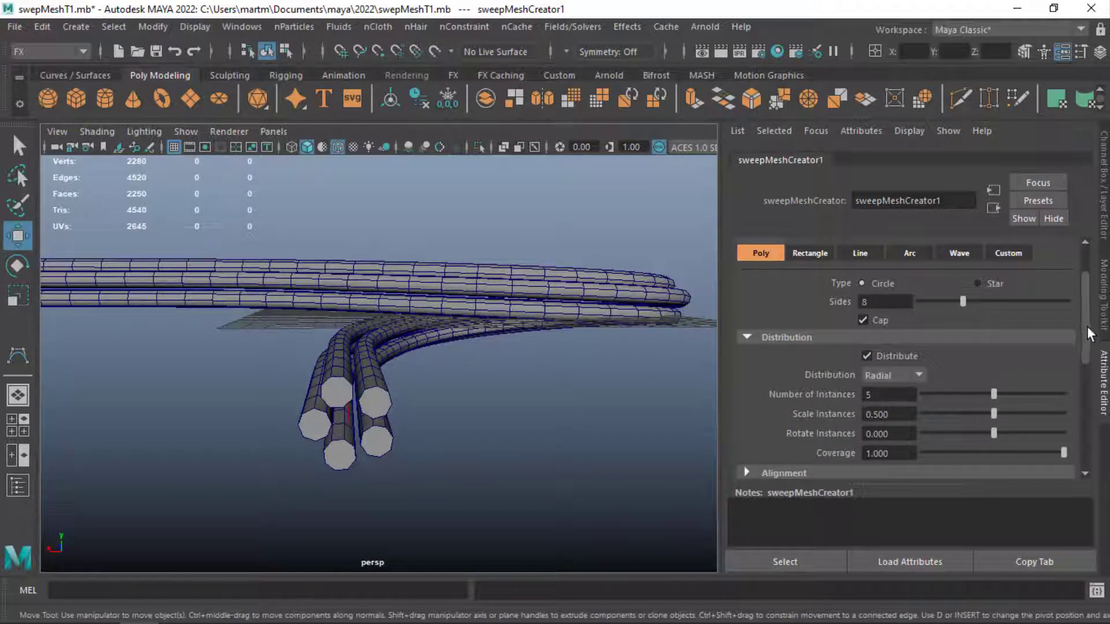
pyautogui.moveTo(1084, 332); pyautogui.dragTo(1083, 363)
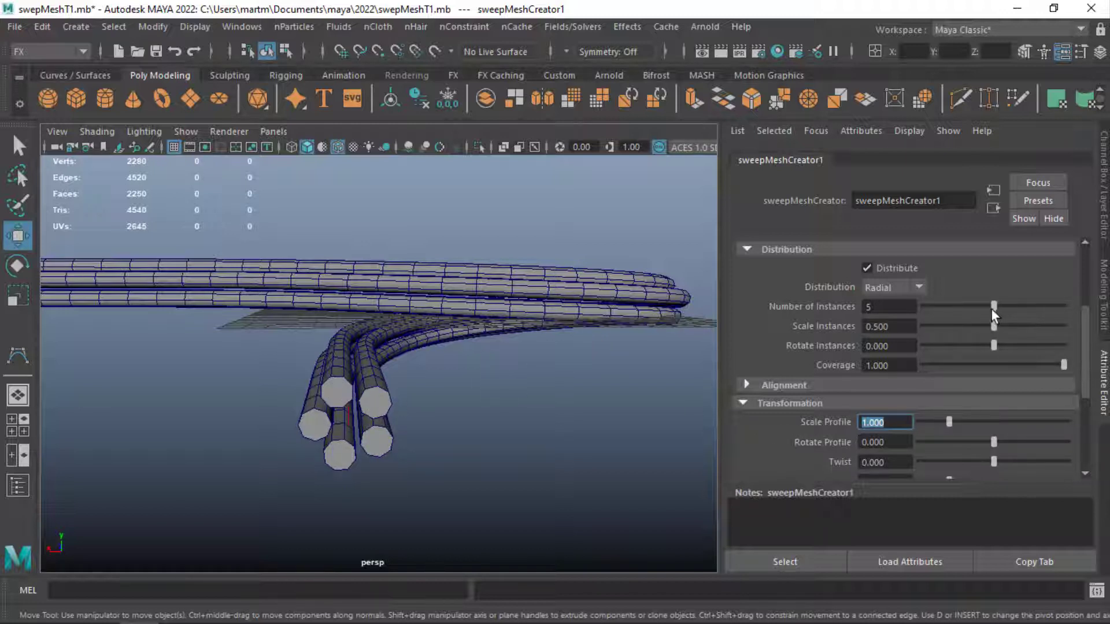
pyautogui.moveTo(992, 306)
pyautogui.mouseDown()
pyautogui.moveTo(1033, 310)
pyautogui.moveTo(950, 310)
pyautogui.moveTo(1004, 311)
pyautogui.mouseUp()
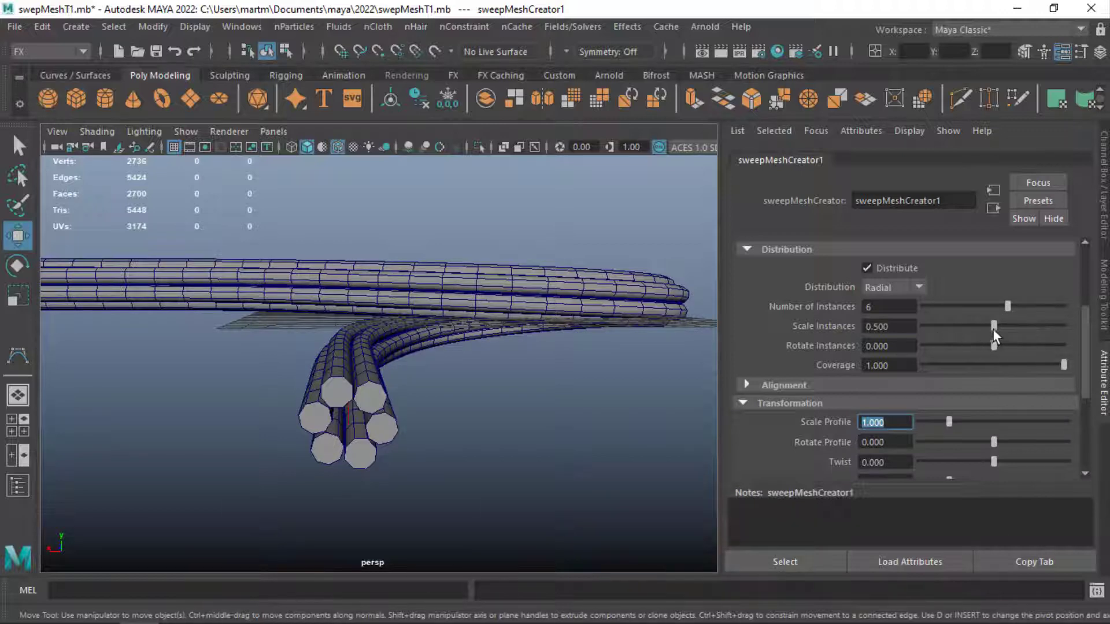
pyautogui.moveTo(994, 327); pyautogui.dragTo(971, 326)
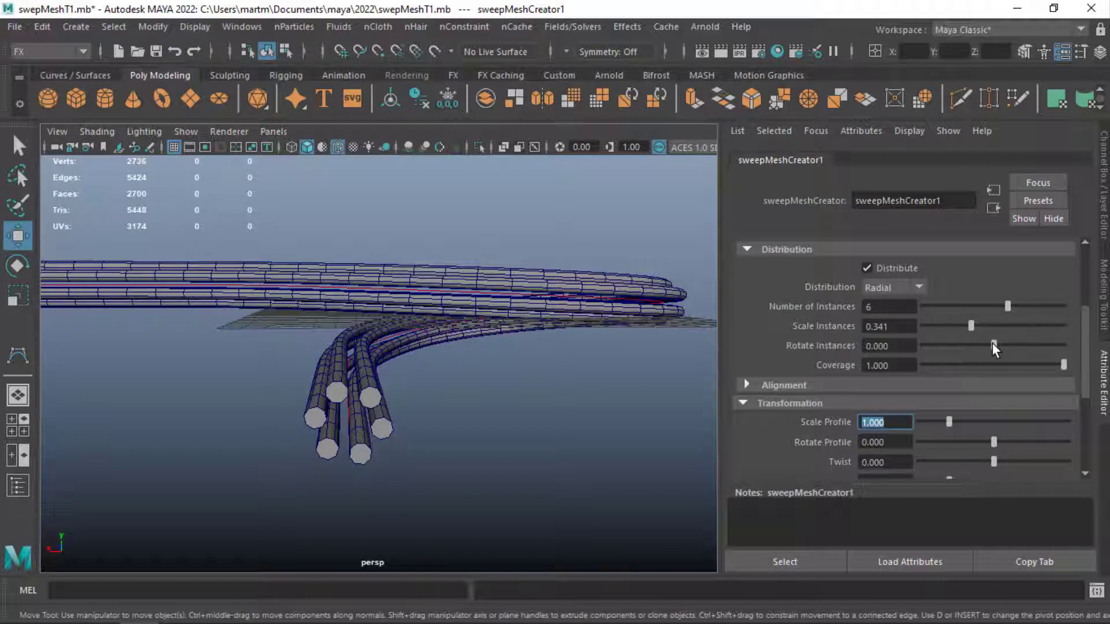
# Step: Test rotating the six instances, reset rotation to 0, and leave Coverage at 1.000
pyautogui.moveTo(992, 346); pyautogui.dragTo(960, 345)
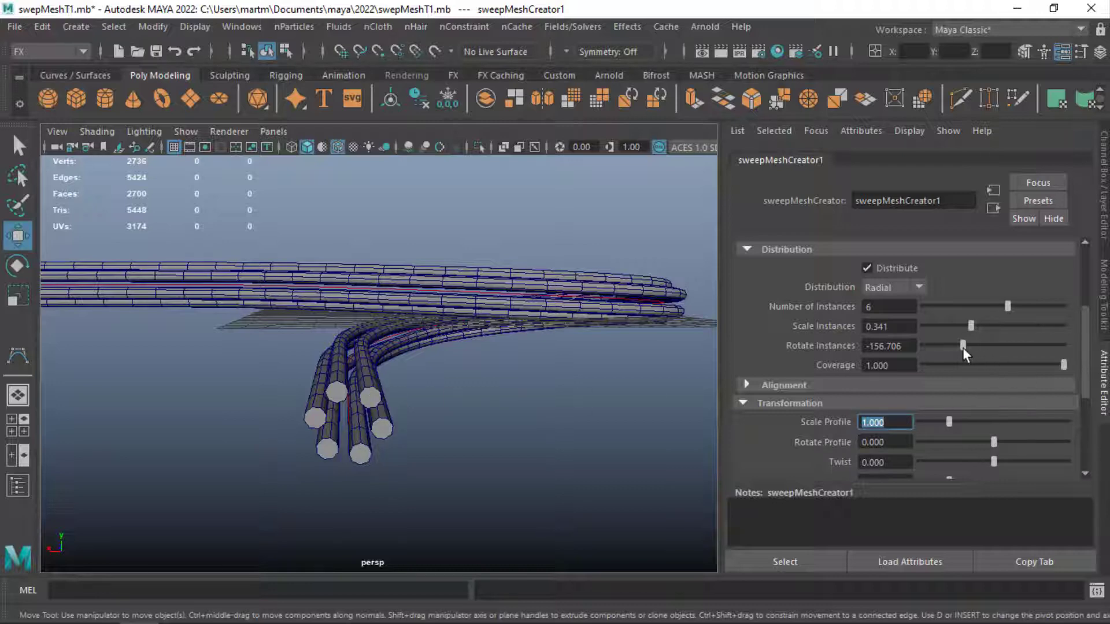
pyautogui.moveTo(962, 346); pyautogui.dragTo(993, 352)
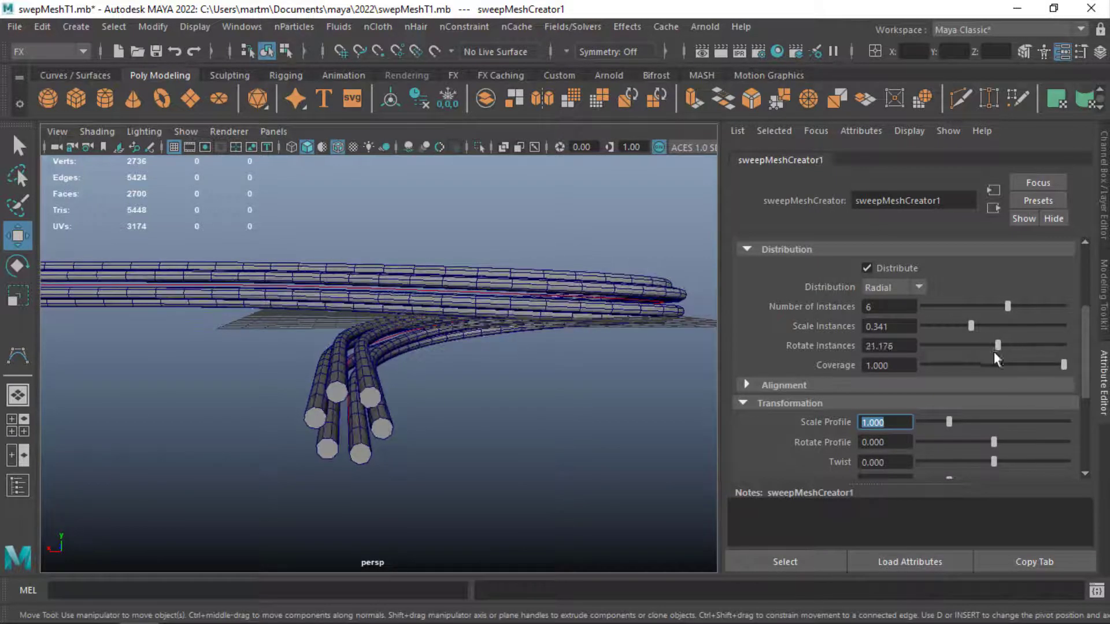
pyautogui.write('0')
pyautogui.press('Return')
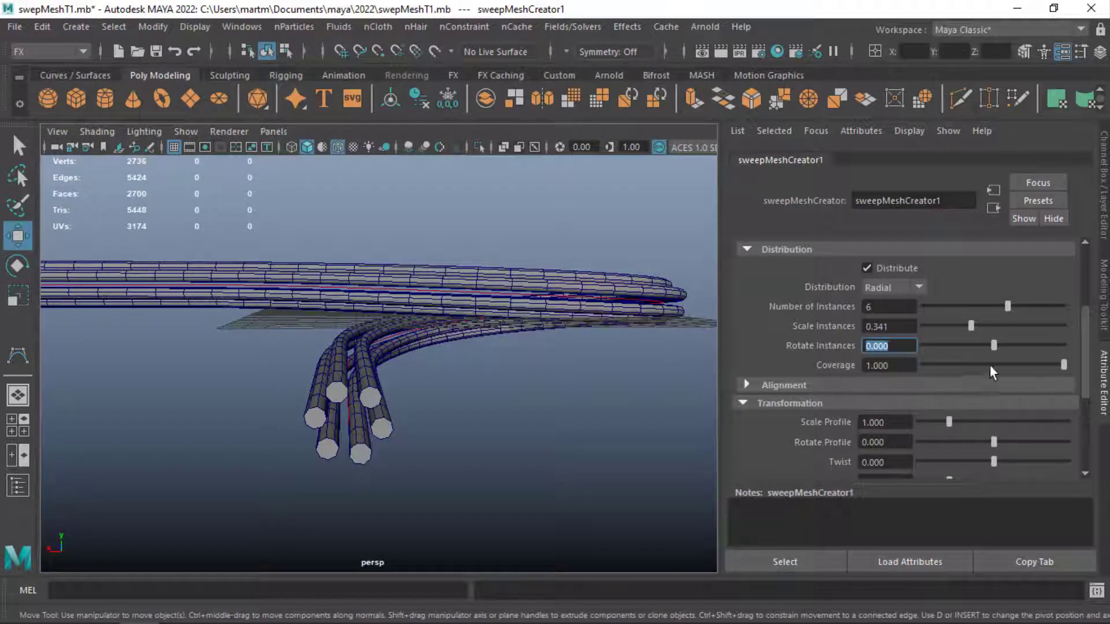
pyautogui.moveTo(1060, 363)
pyautogui.mouseDown()
pyautogui.moveTo(918, 372)
pyautogui.moveTo(1070, 383)
pyautogui.mouseUp()
# Step: Switch Distribution to Square with 8 instances and Coverage back at 1.000
pyautogui.click(918, 287)
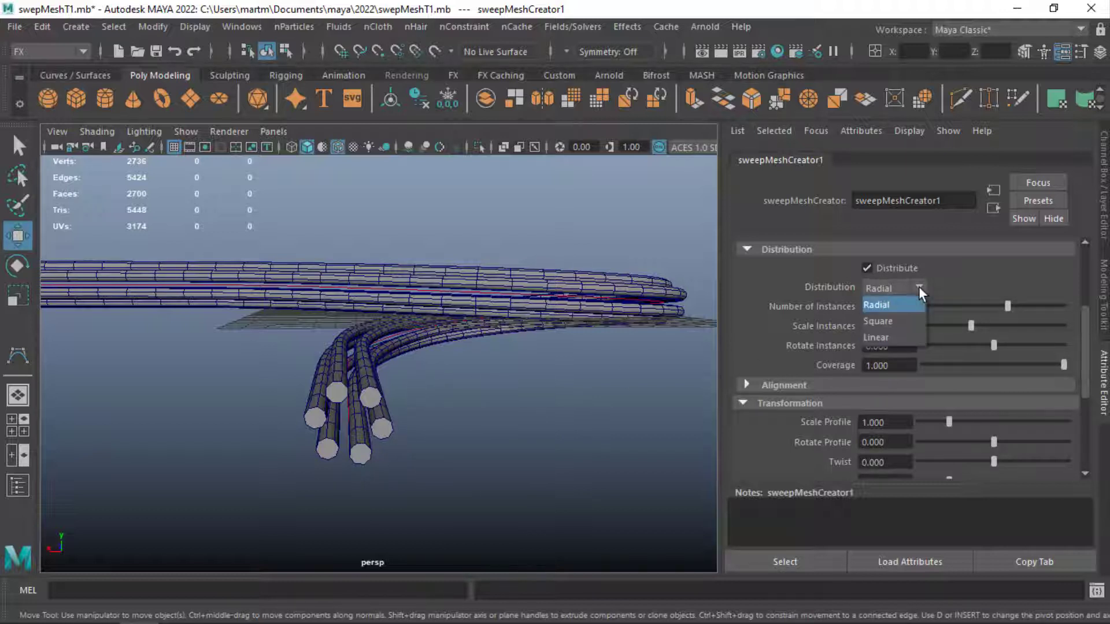
pyautogui.click(900, 321)
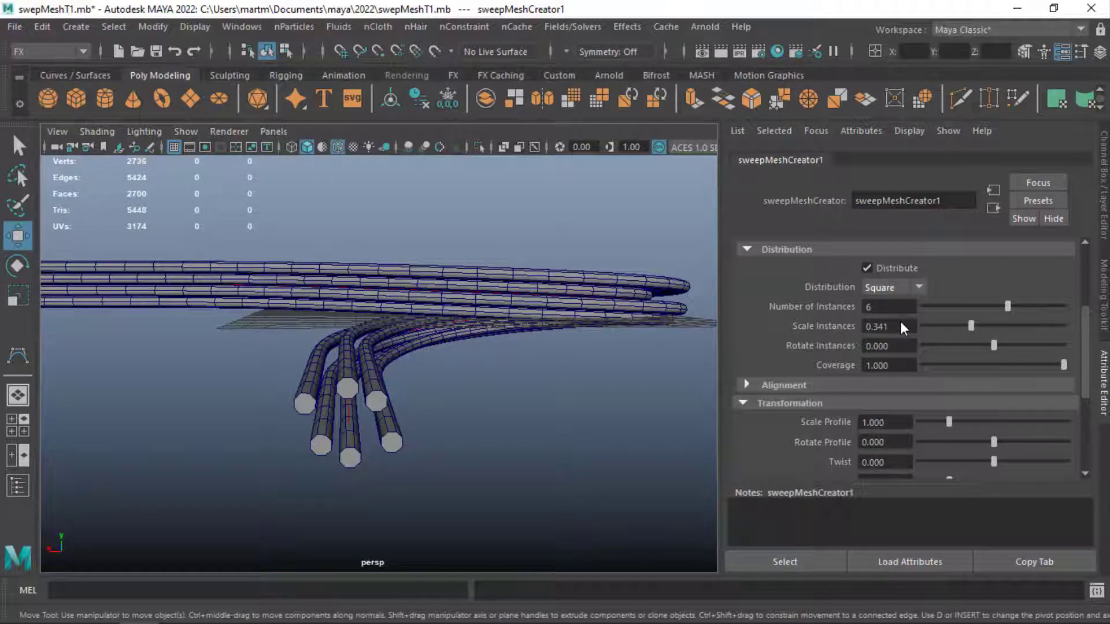
pyautogui.moveTo(1061, 365)
pyautogui.mouseDown()
pyautogui.moveTo(946, 368)
pyautogui.moveTo(1069, 382)
pyautogui.moveTo(1020, 366)
pyautogui.moveTo(1076, 404)
pyautogui.mouseUp()
pyautogui.moveTo(1008, 307); pyautogui.dragTo(1034, 308)
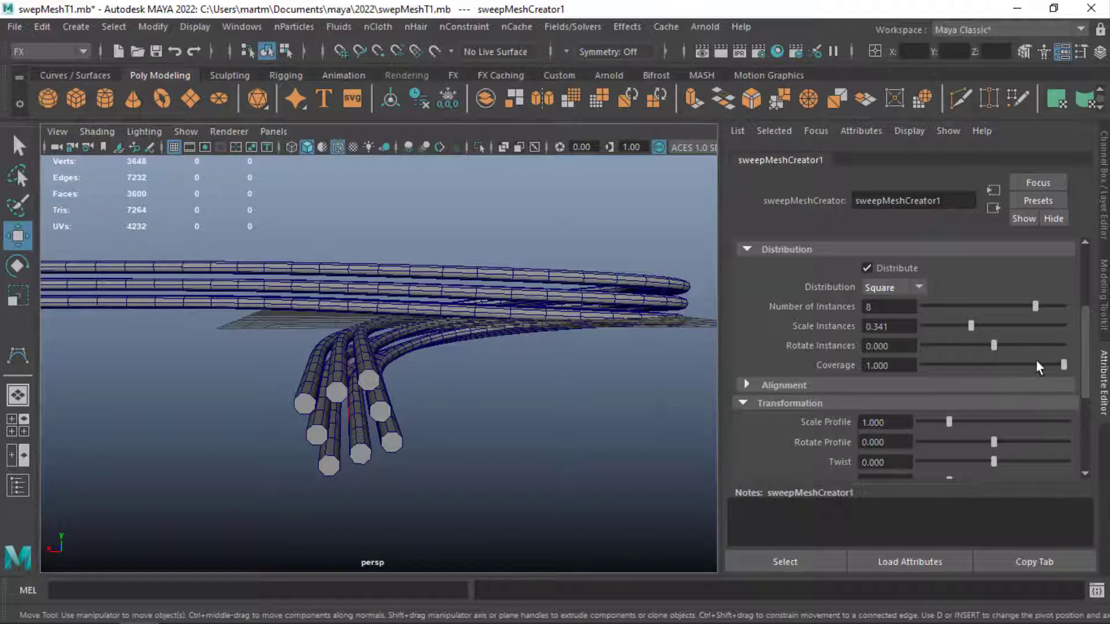
pyautogui.moveTo(1063, 364)
pyautogui.mouseDown()
pyautogui.moveTo(976, 366)
pyautogui.moveTo(1066, 373)
pyautogui.mouseUp()
# Step: Set Distribution to Linear so the tubes lie side by side in a row
pyautogui.click(917, 286)
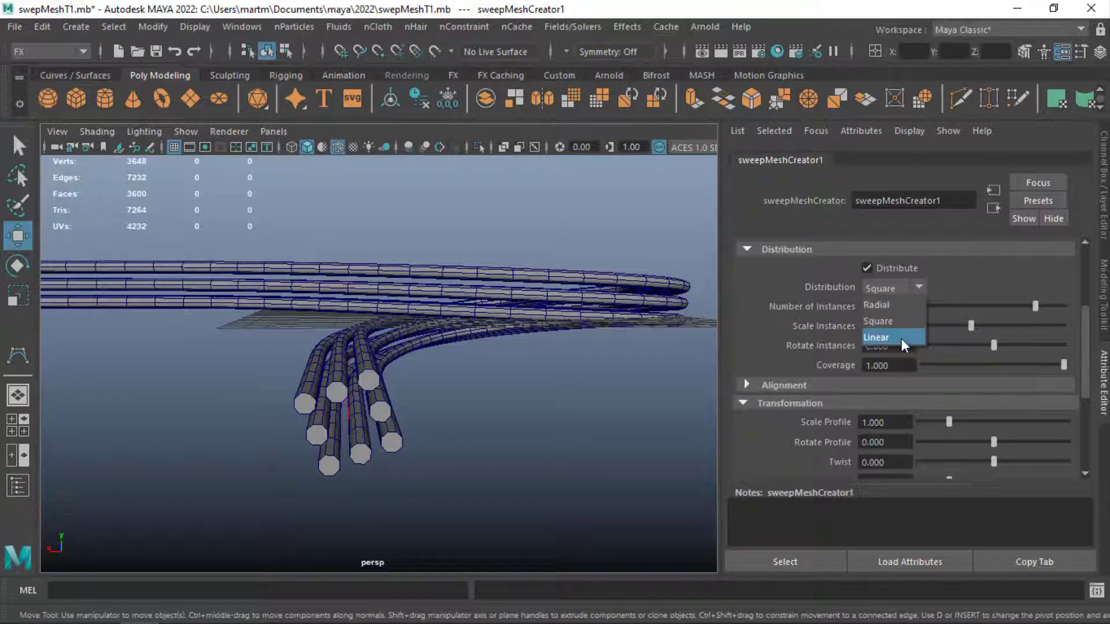
pyautogui.click(900, 338)
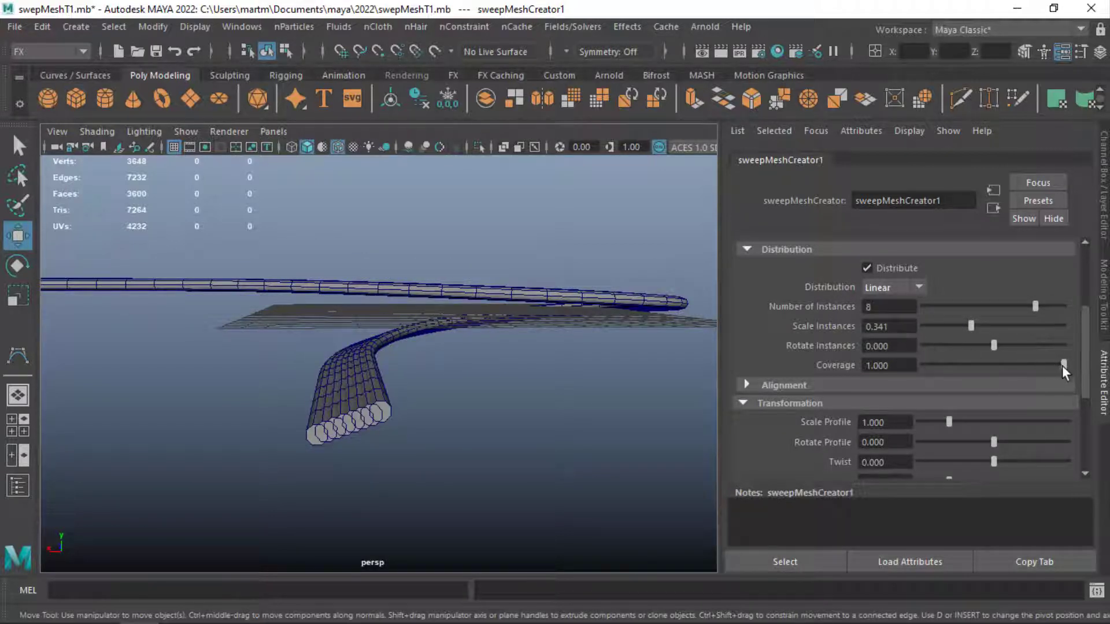
pyautogui.moveTo(1062, 365)
pyautogui.mouseDown()
pyautogui.moveTo(972, 371)
pyautogui.moveTo(1064, 365)
pyautogui.mouseUp()
pyautogui.moveTo(511, 321)
pyautogui.keyDown('alt'); pyautogui.mouseDown()
pyautogui.moveTo(446, 346)
pyautogui.moveTo(467, 319)
pyautogui.moveTo(560, 267)
pyautogui.moveTo(439, 363)
pyautogui.moveTo(479, 353)
pyautogui.mouseUp(); pyautogui.keyUp('alt')
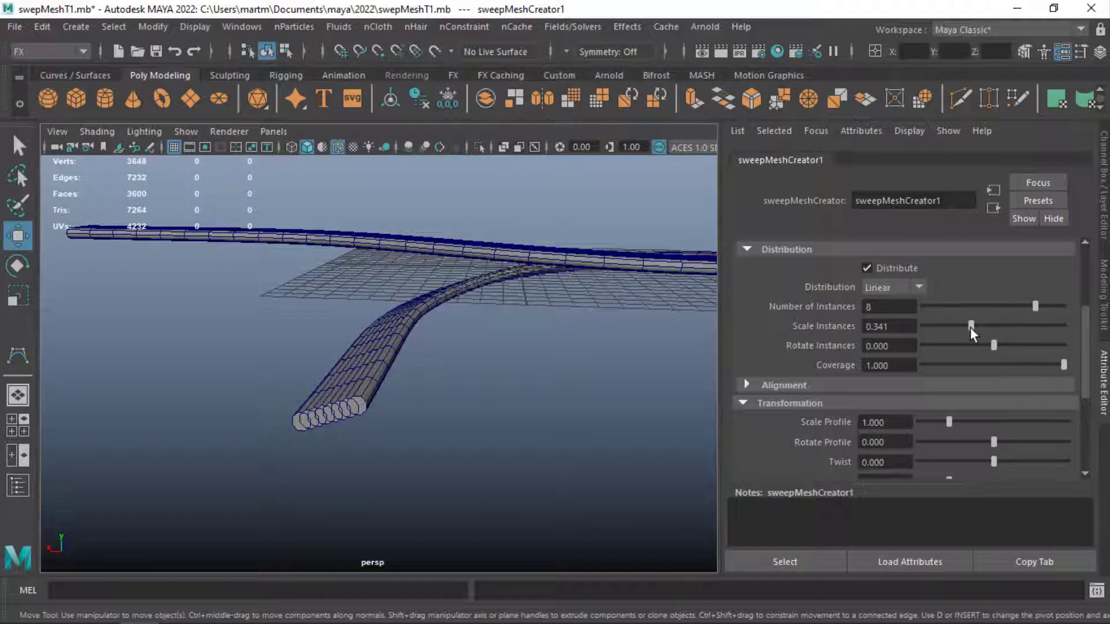
# Step: Thin the instances to 0.141 scale and reduce their count from eight to 7
pyautogui.moveTo(969, 326); pyautogui.dragTo(942, 326)
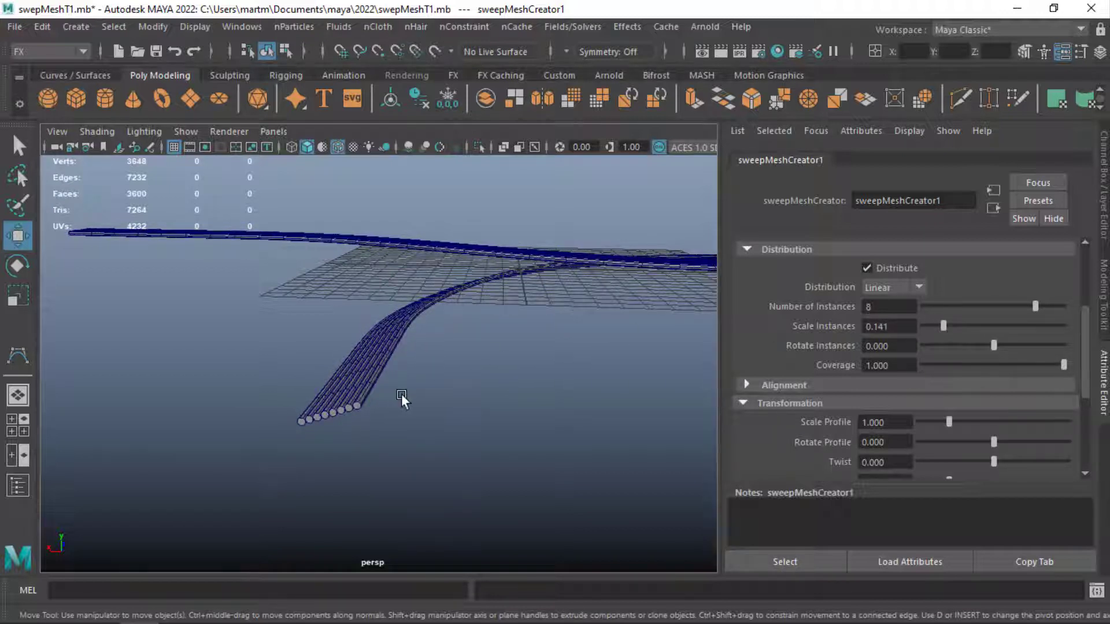
pyautogui.moveTo(367, 387)
pyautogui.keyDown('alt'); pyautogui.mouseDown()
pyautogui.moveTo(535, 395)
pyautogui.moveTo(495, 374)
pyautogui.moveTo(352, 349)
pyautogui.mouseUp(); pyautogui.keyUp('alt')
pyautogui.keyDown('alt'); pyautogui.moveTo(353, 349); pyautogui.dragTo(463, 359, button='right'); pyautogui.keyUp('alt')
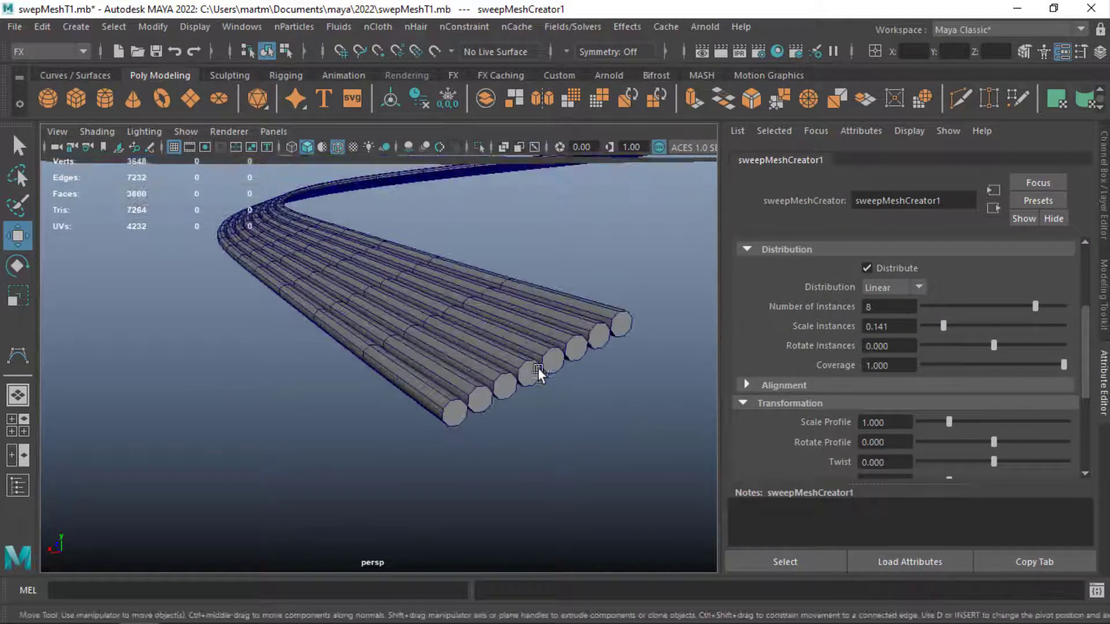
pyautogui.keyDown('alt'); pyautogui.moveTo(574, 373); pyautogui.dragTo(387, 337, button='right'); pyautogui.keyUp('alt')
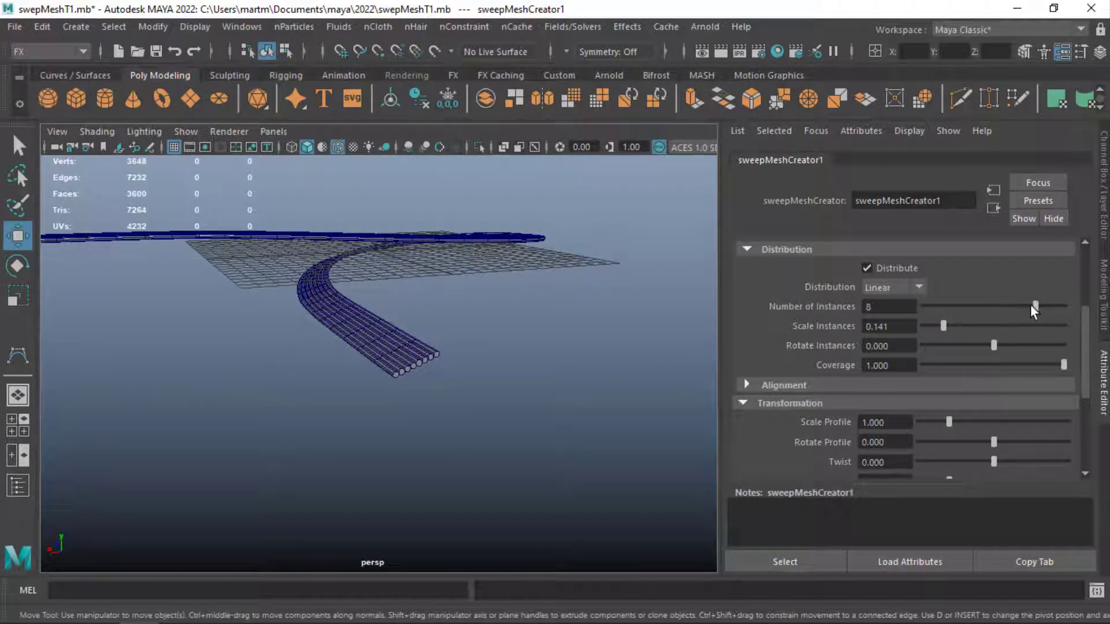
pyautogui.moveTo(1027, 305); pyautogui.dragTo(1025, 304)
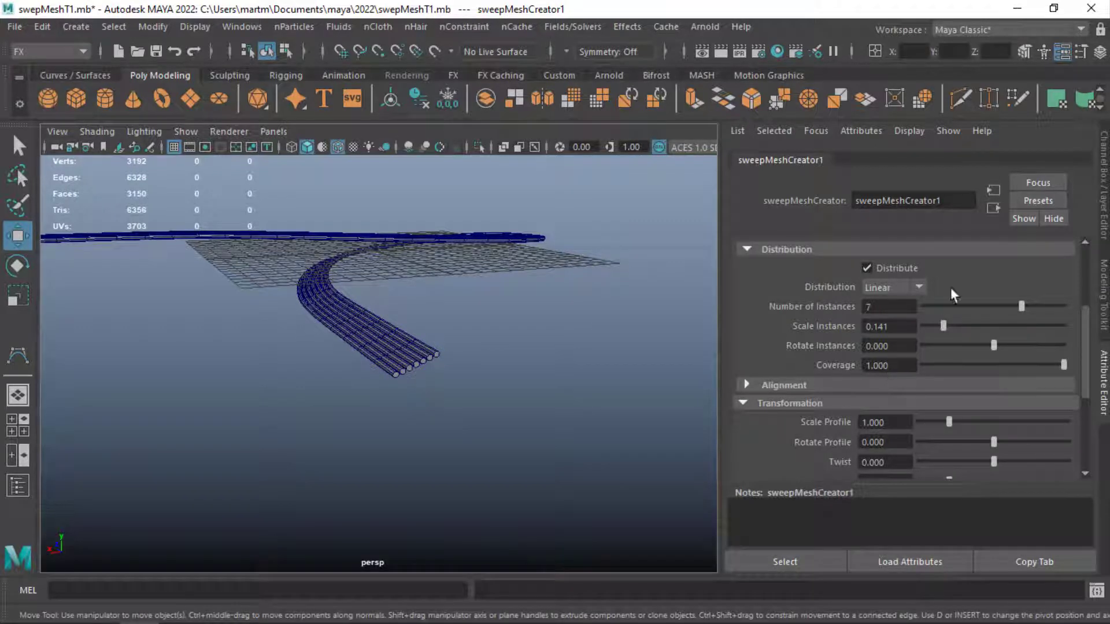
# Step: Switch Distribution back to Radial and thicken the seven instances to about 0.459 scale
pyautogui.click(917, 289)
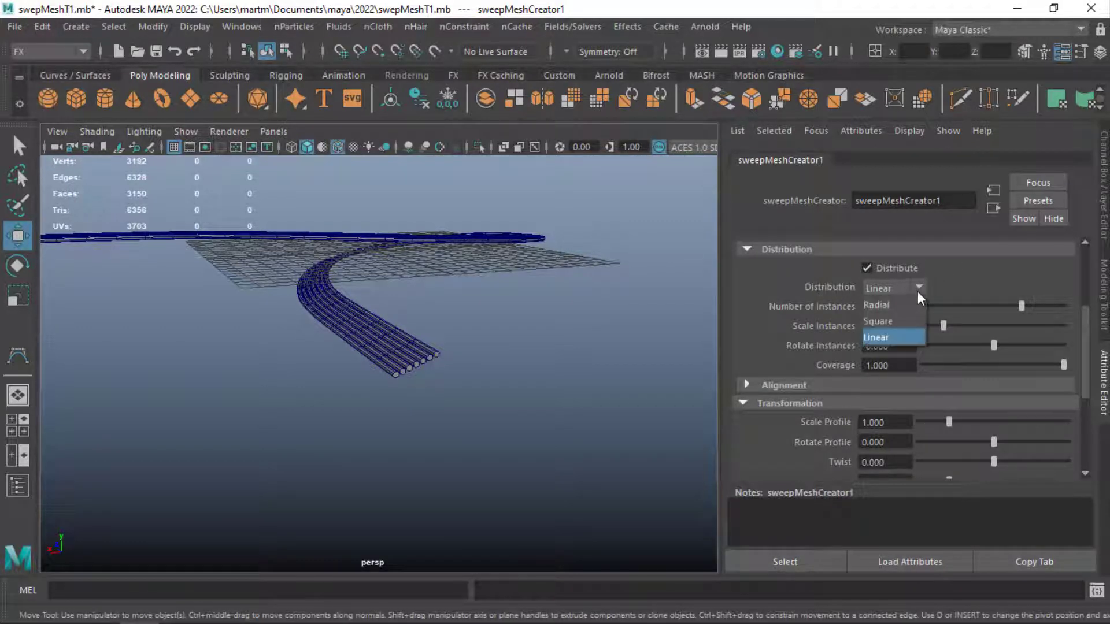
pyautogui.click(872, 308)
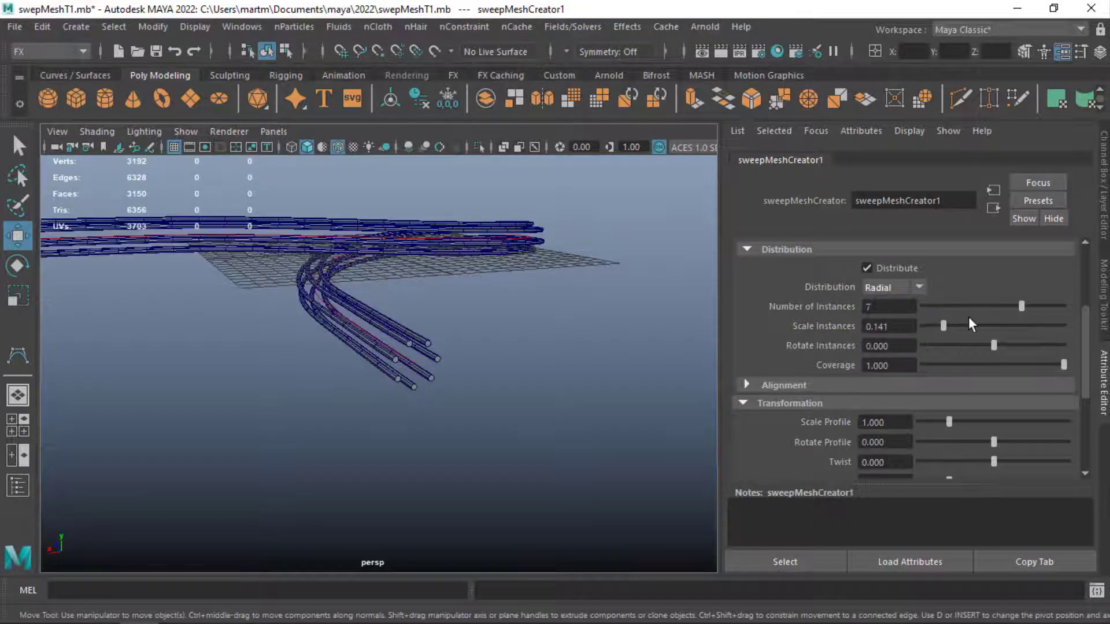
pyautogui.moveTo(944, 325); pyautogui.dragTo(986, 324)
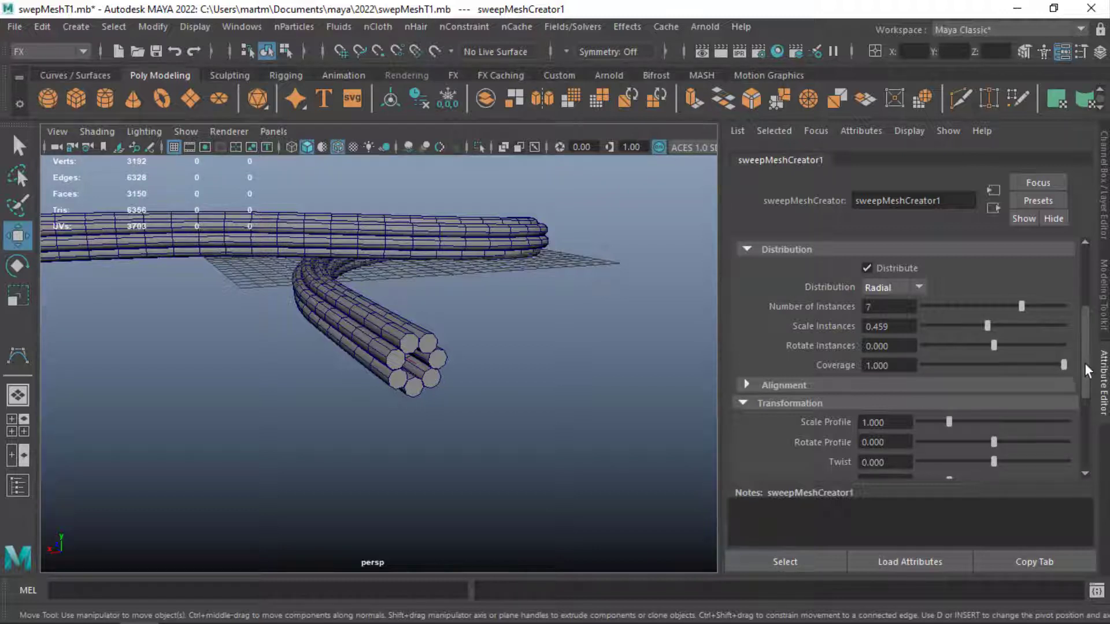
# Step: Expand the Transformation section and shrink Scale Profile to 0.556
pyautogui.moveTo(1083, 359); pyautogui.dragTo(1084, 384)
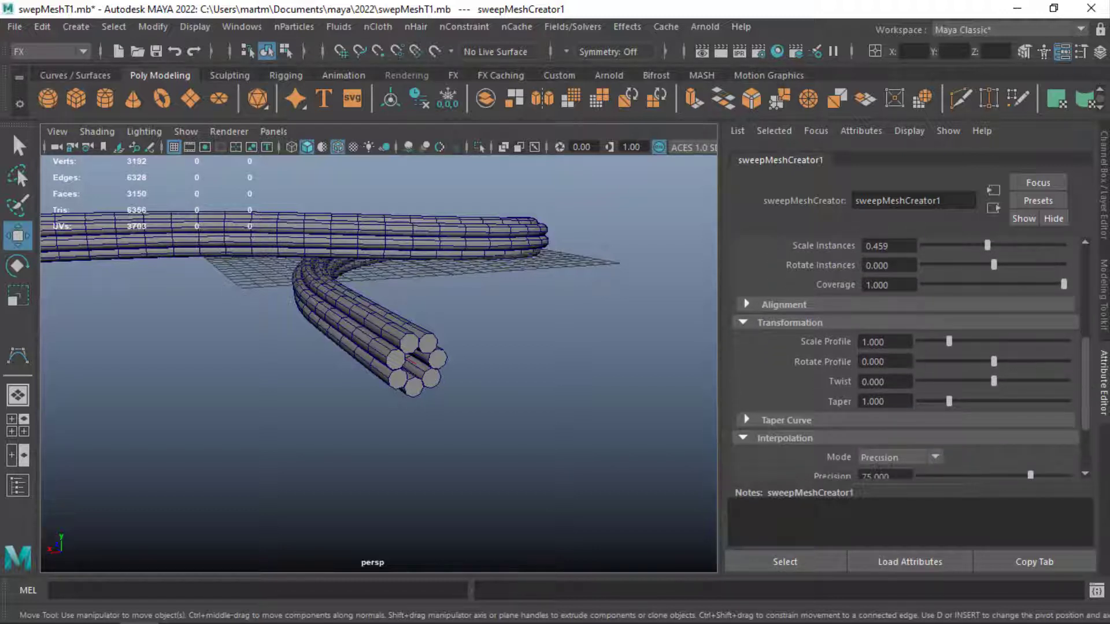
pyautogui.click(796, 325)
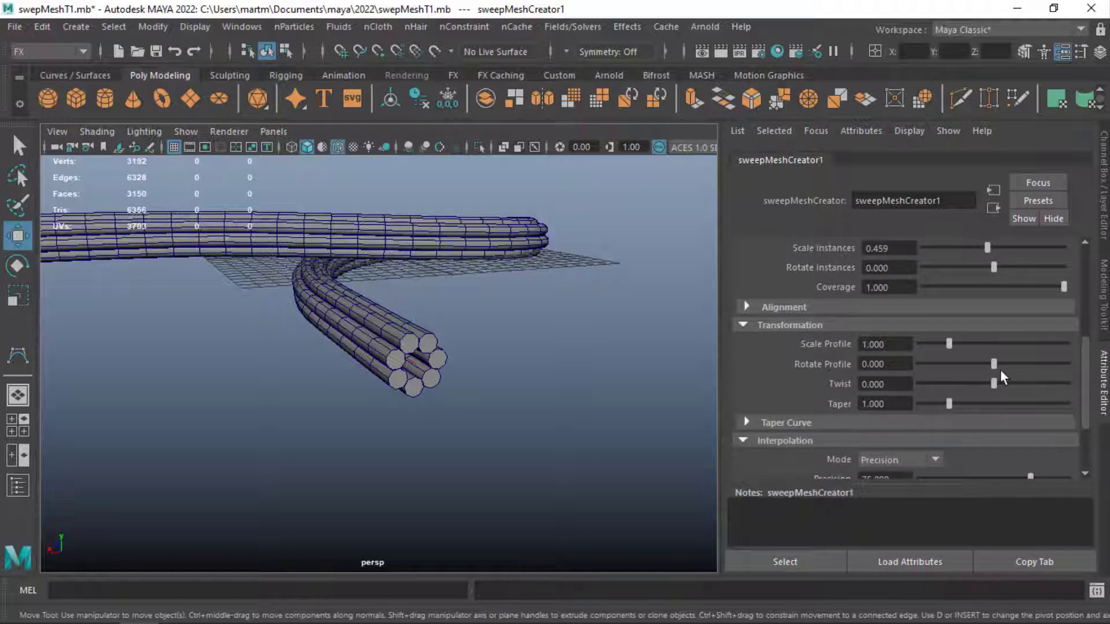
pyautogui.keyDown('alt'); pyautogui.moveTo(659, 397); pyautogui.dragTo(616, 393); pyautogui.keyUp('alt')
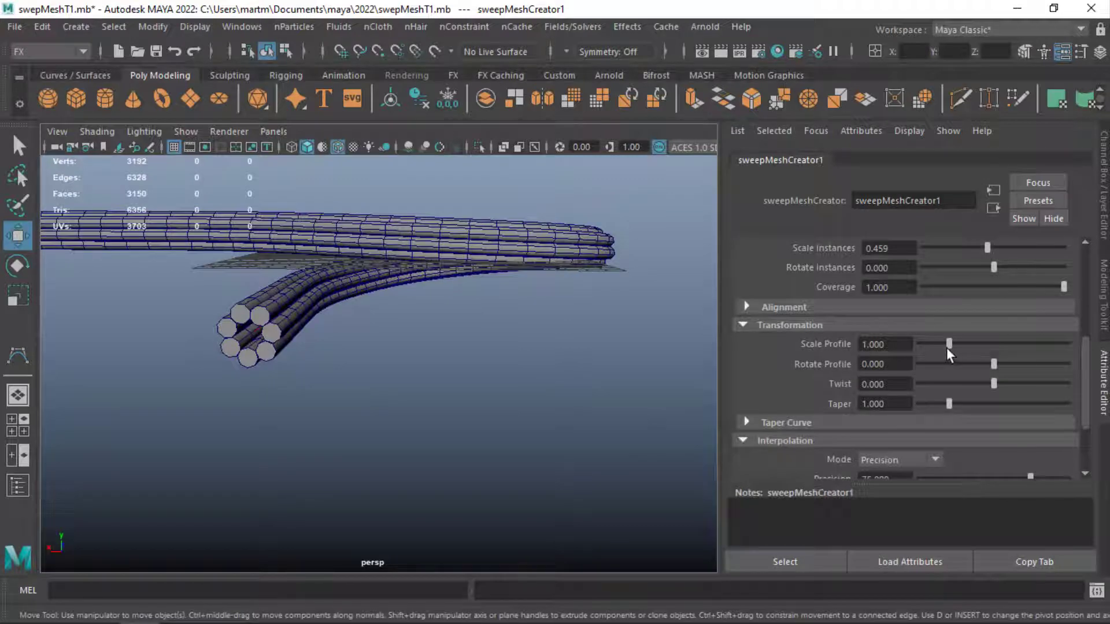
pyautogui.moveTo(948, 345)
pyautogui.mouseDown()
pyautogui.moveTo(971, 349)
pyautogui.moveTo(935, 348)
pyautogui.mouseUp()
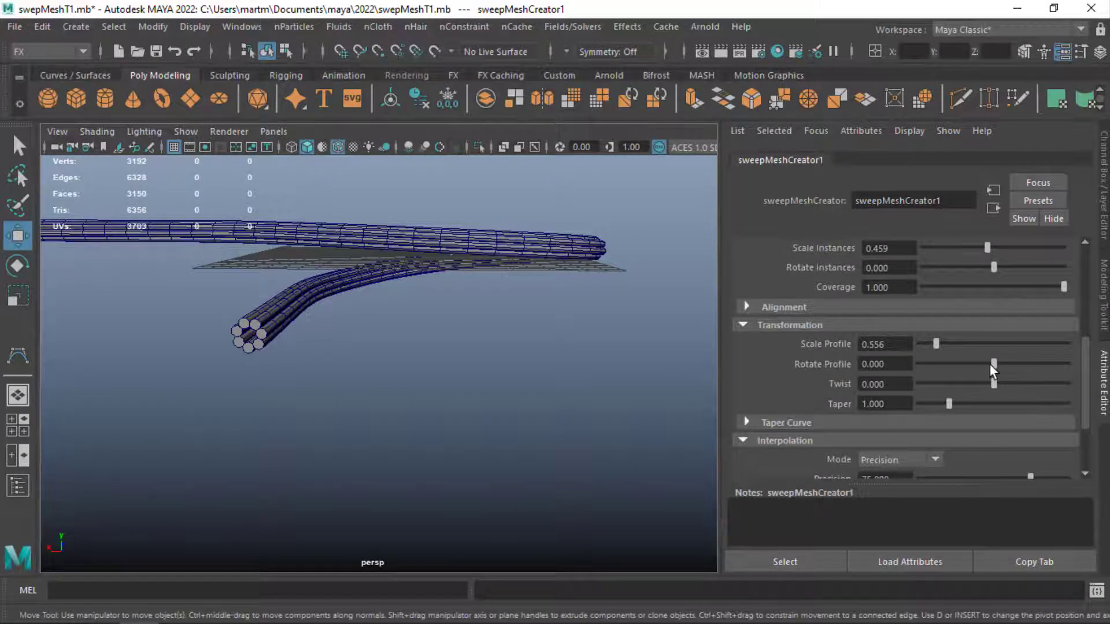
# Step: Try rotating the profile, then reset Rotate Profile to 0
pyautogui.moveTo(989, 363)
pyautogui.mouseDown()
pyautogui.moveTo(1028, 363)
pyautogui.moveTo(984, 365)
pyautogui.mouseUp()
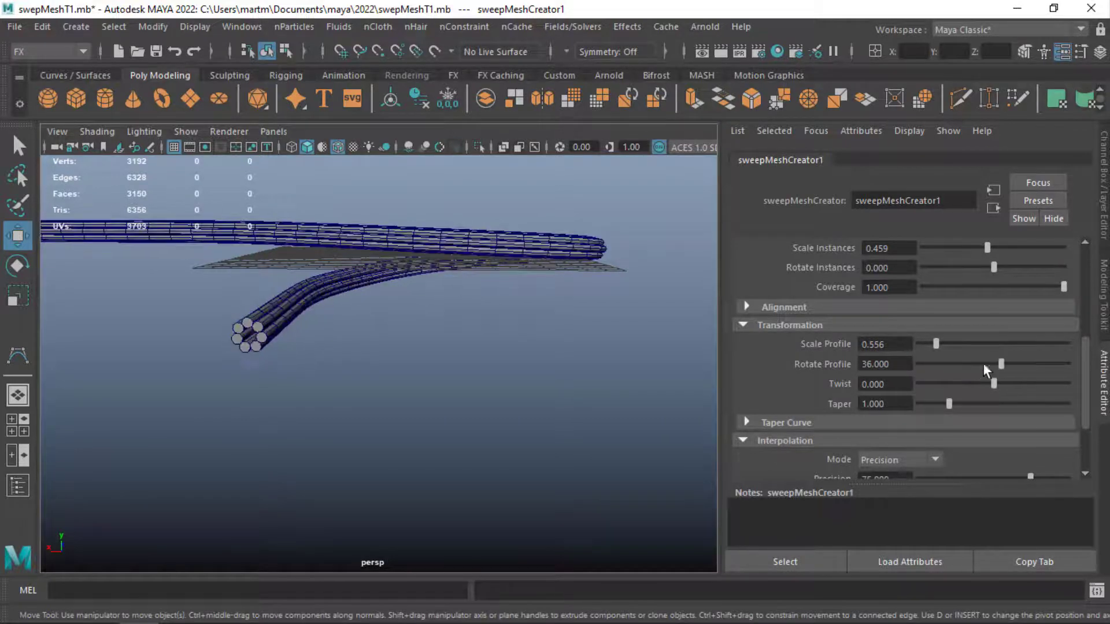
pyautogui.doubleClick(898, 364)
pyautogui.write('0')
pyautogui.press('Return')
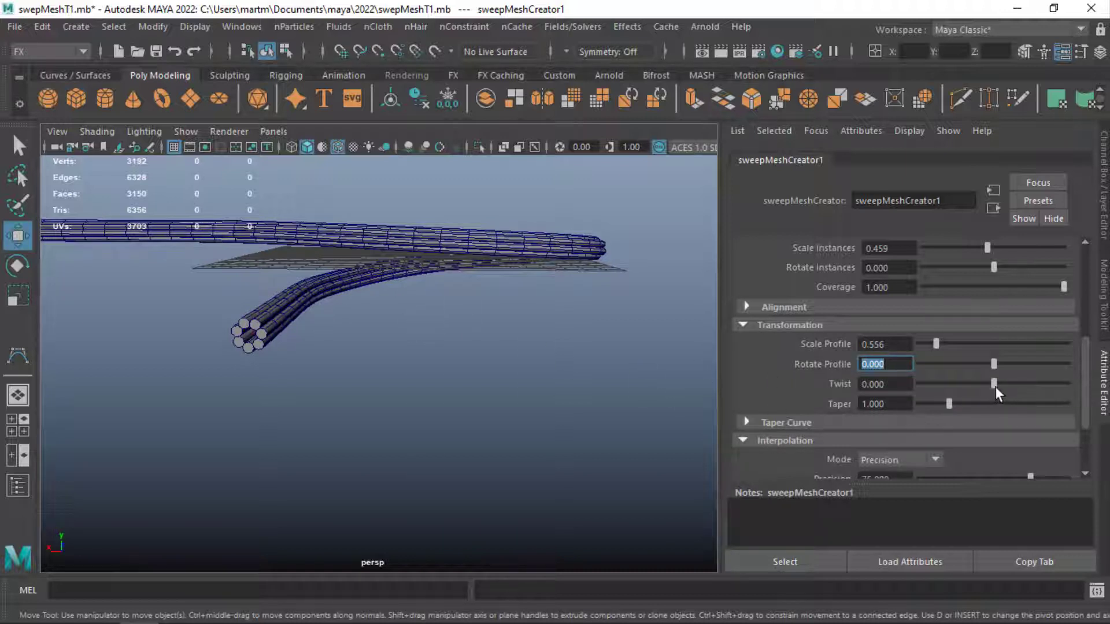
# Step: Set the sweep Twist to 20 to spiral the seven tubes into rope-like strands, then inspect the result
pyautogui.moveTo(993, 385)
pyautogui.mouseDown()
pyautogui.moveTo(1052, 387)
pyautogui.moveTo(900, 383)
pyautogui.mouseUp()
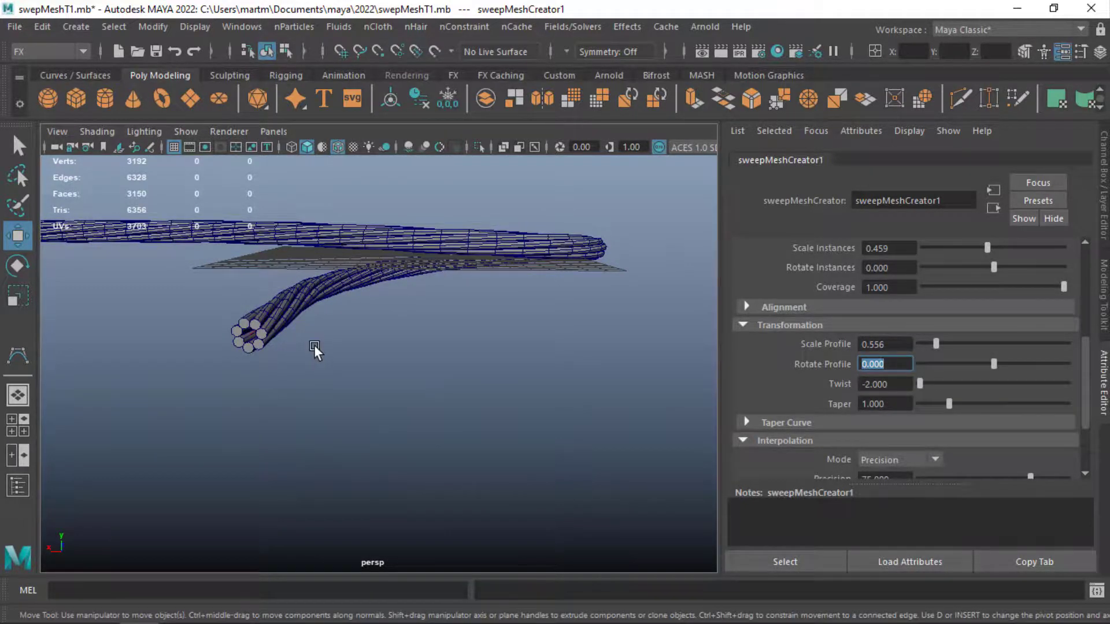
pyautogui.moveTo(314, 346)
pyautogui.keyDown('alt'); pyautogui.mouseDown()
pyautogui.moveTo(133, 363)
pyautogui.moveTo(202, 366)
pyautogui.mouseUp(); pyautogui.keyUp('alt')
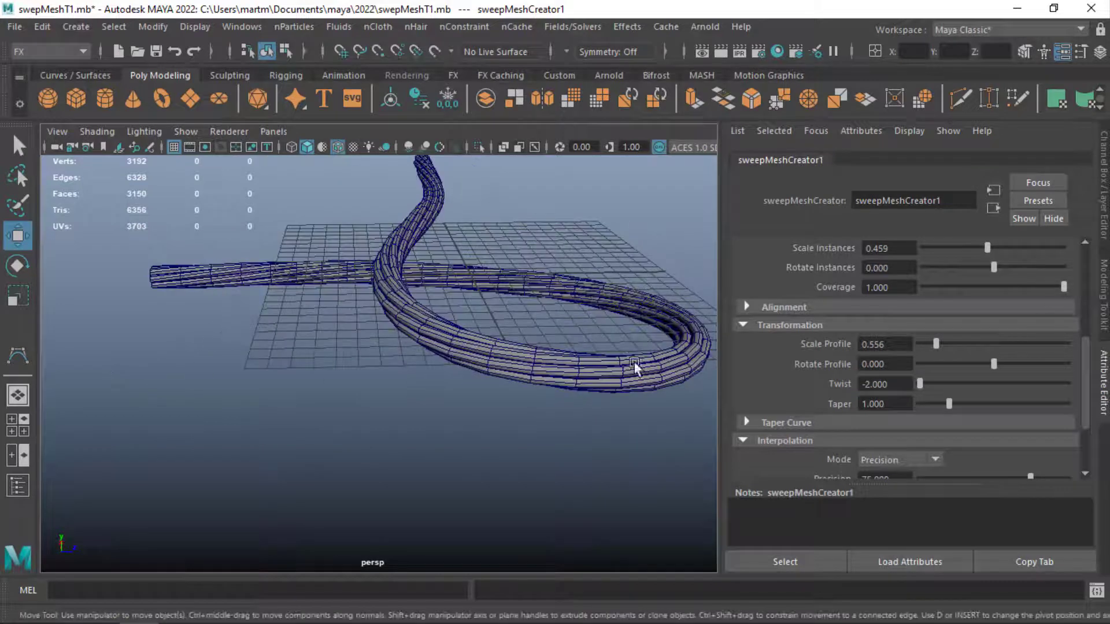
pyautogui.moveTo(919, 385); pyautogui.dragTo(1068, 385)
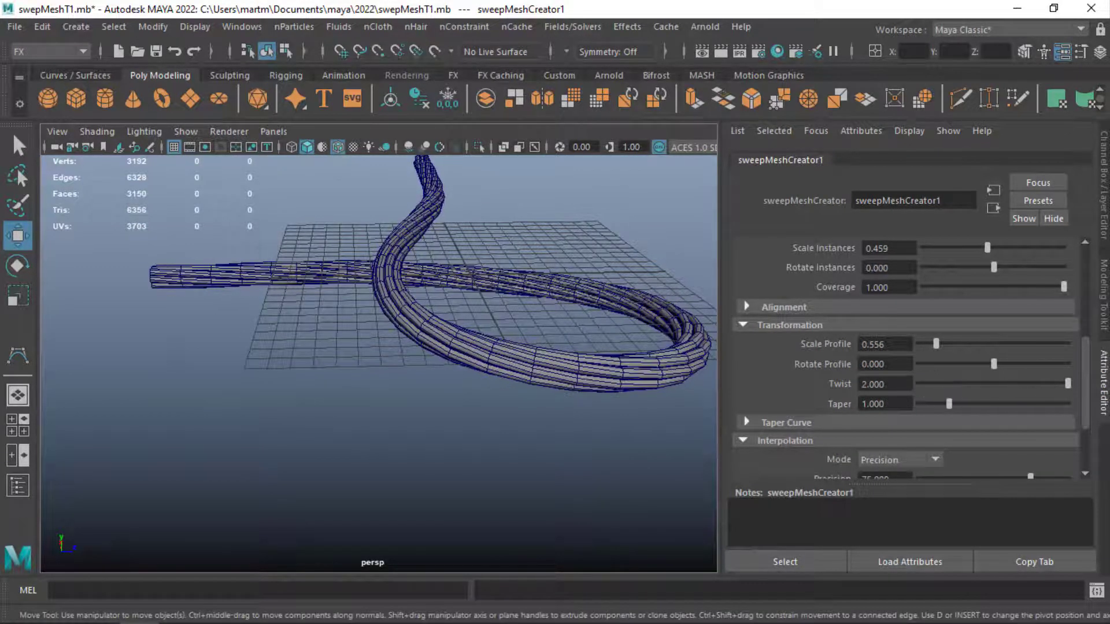
pyautogui.click(894, 384)
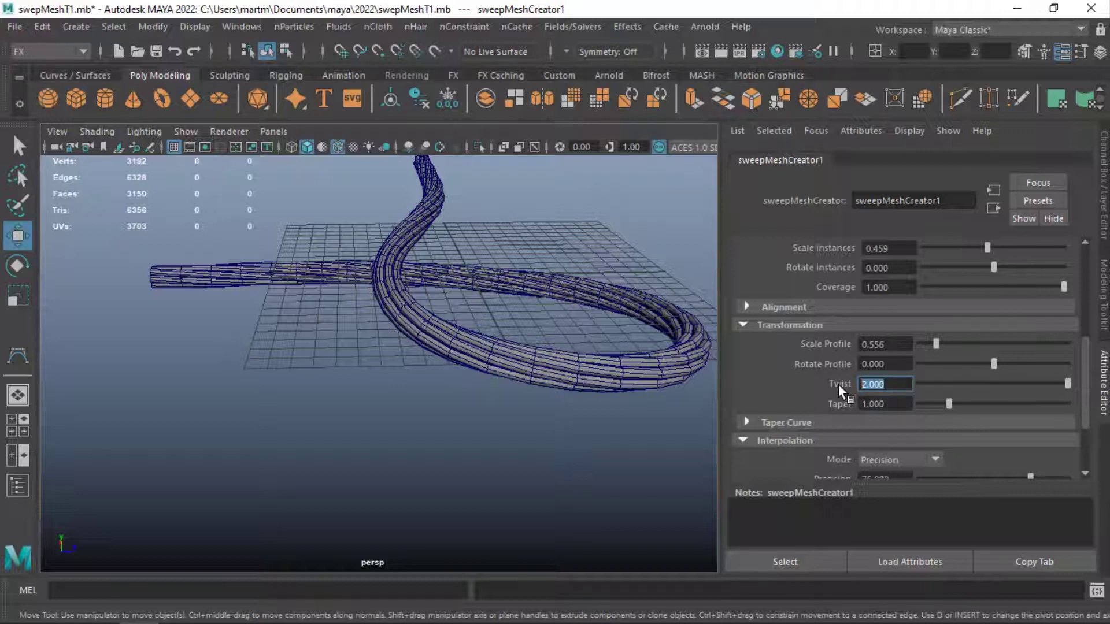
pyautogui.write('20.')
pyautogui.press('Return')
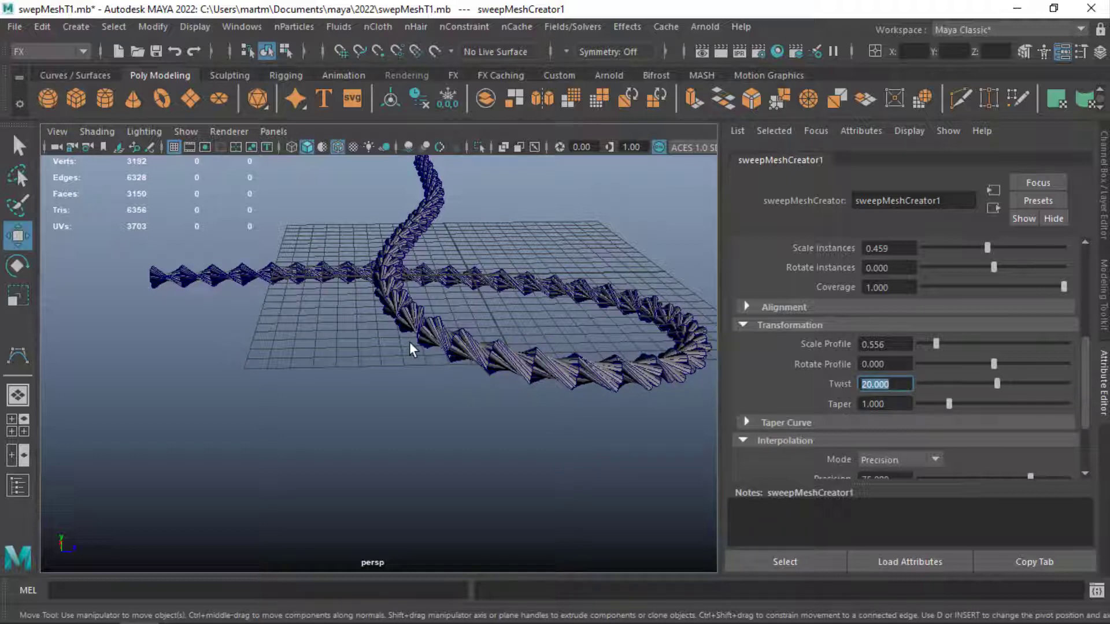
pyautogui.moveTo(409, 342)
pyautogui.keyDown('alt'); pyautogui.mouseDown()
pyautogui.moveTo(507, 348)
pyautogui.moveTo(631, 324)
pyautogui.moveTo(486, 349)
pyautogui.moveTo(578, 376)
pyautogui.mouseUp(); pyautogui.keyUp('alt')
pyautogui.scroll(5, 506, 347)
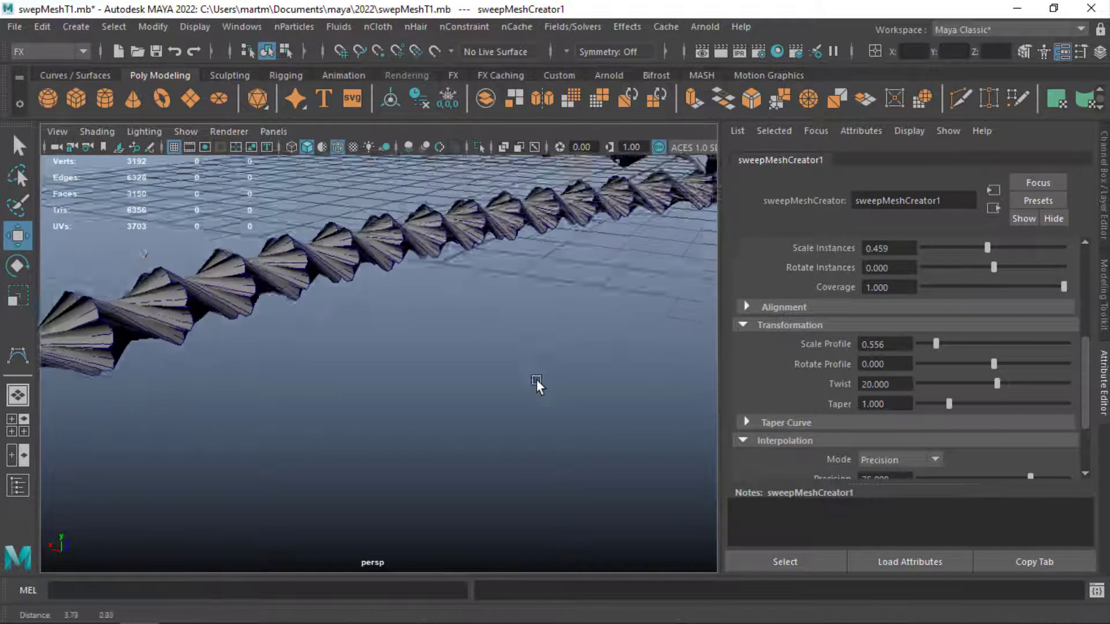
pyautogui.keyDown('alt'); pyautogui.moveTo(670, 305); pyautogui.dragTo(498, 386); pyautogui.keyUp('alt')
pyautogui.keyDown('alt'); pyautogui.moveTo(497, 386); pyautogui.dragTo(353, 369, button='right'); pyautogui.keyUp('alt')
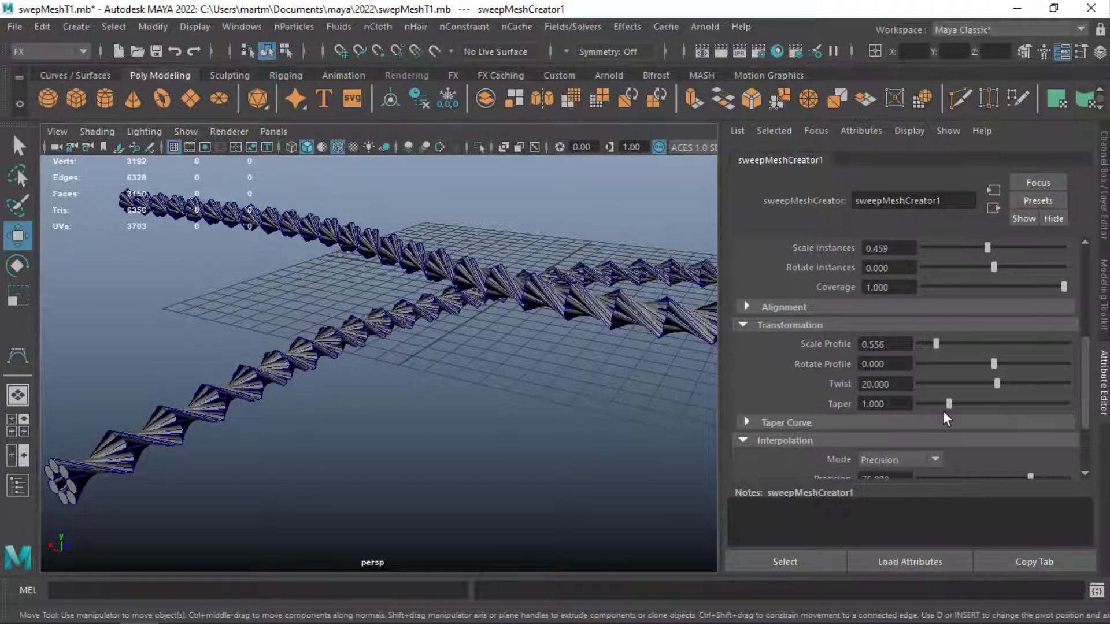
# Step: Try a few Taper values on the swept strands, then reset Taper to 1
pyautogui.keyDown('alt'); pyautogui.moveTo(711, 386); pyautogui.dragTo(886, 390); pyautogui.keyUp('alt')
pyautogui.moveTo(951, 401); pyautogui.dragTo(984, 405)
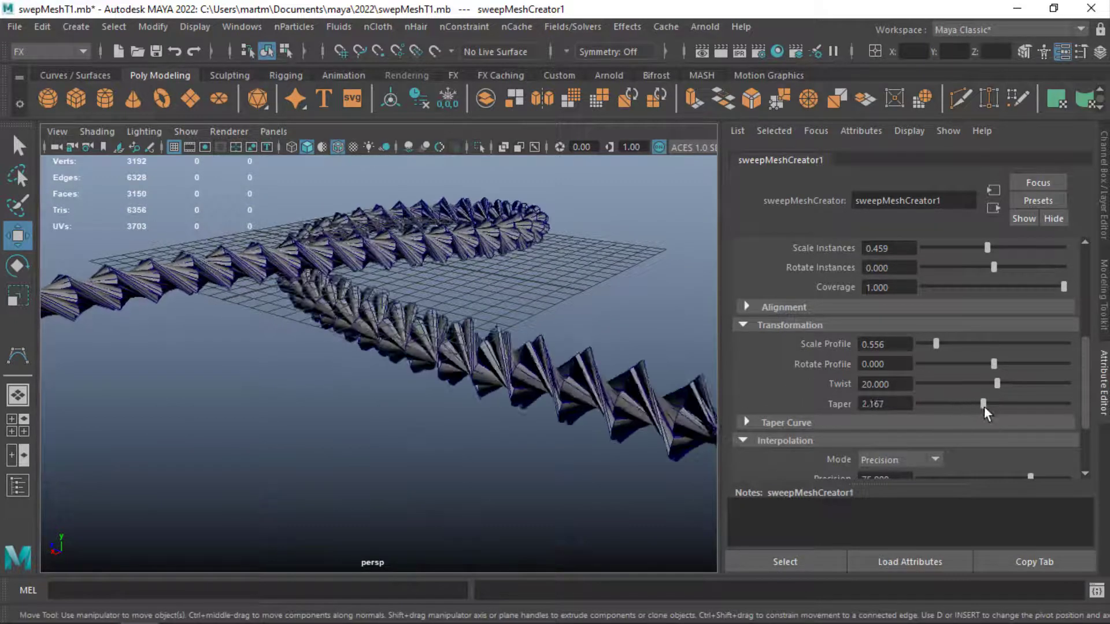
pyautogui.moveTo(636, 401)
pyautogui.keyDown('alt'); pyautogui.mouseDown(button='right')
pyautogui.moveTo(371, 352)
pyautogui.moveTo(494, 393)
pyautogui.mouseUp(button='right'); pyautogui.keyUp('alt')
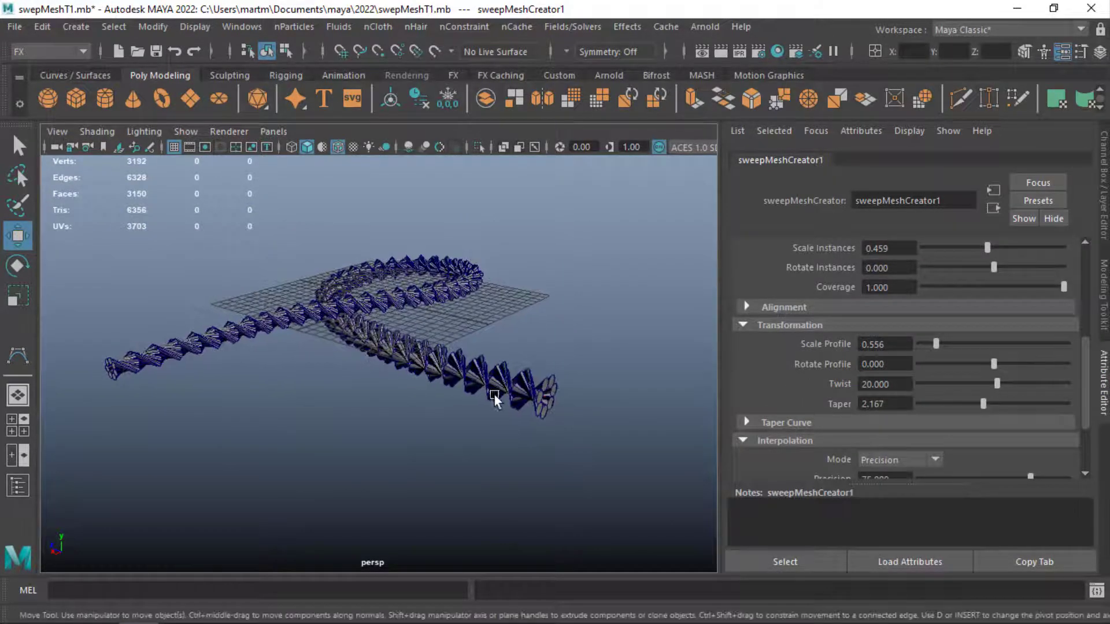
pyautogui.moveTo(983, 404)
pyautogui.mouseDown()
pyautogui.moveTo(918, 410)
pyautogui.moveTo(1010, 418)
pyautogui.moveTo(990, 417)
pyautogui.mouseUp()
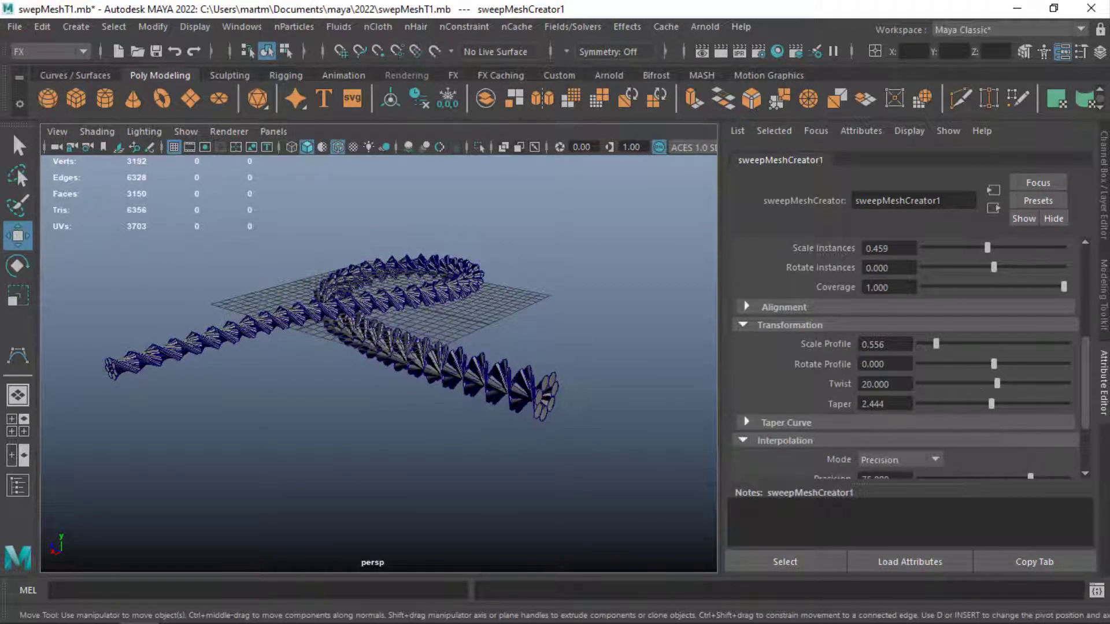
pyautogui.click(885, 403)
pyautogui.write('1')
pyautogui.press('Return')
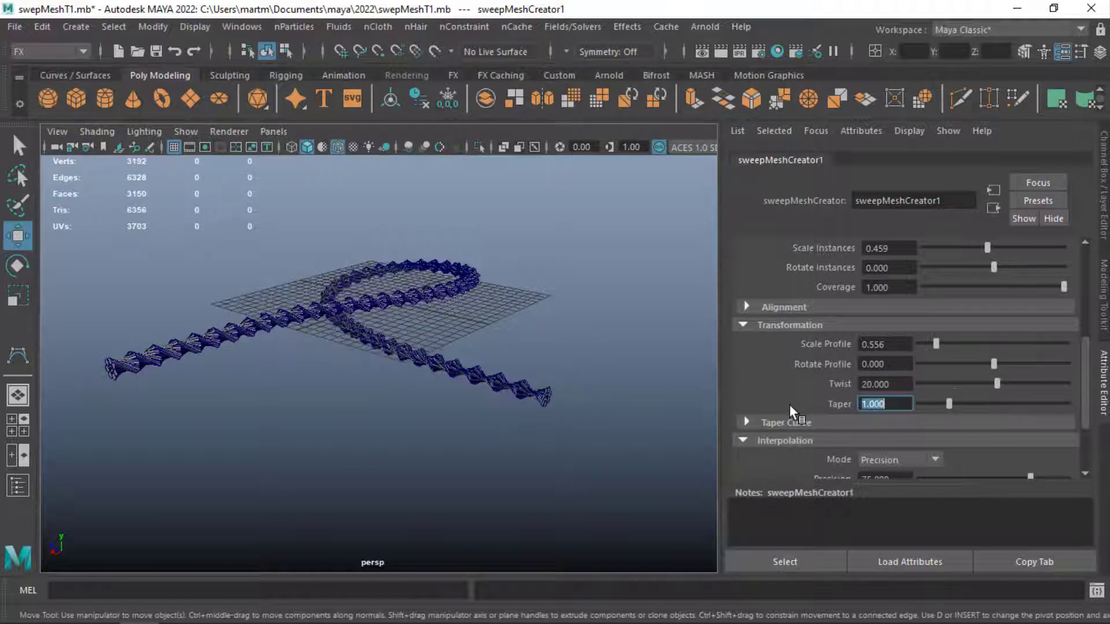
pyautogui.click(749, 424)
pyautogui.moveTo(1088, 379); pyautogui.dragTo(1087, 402)
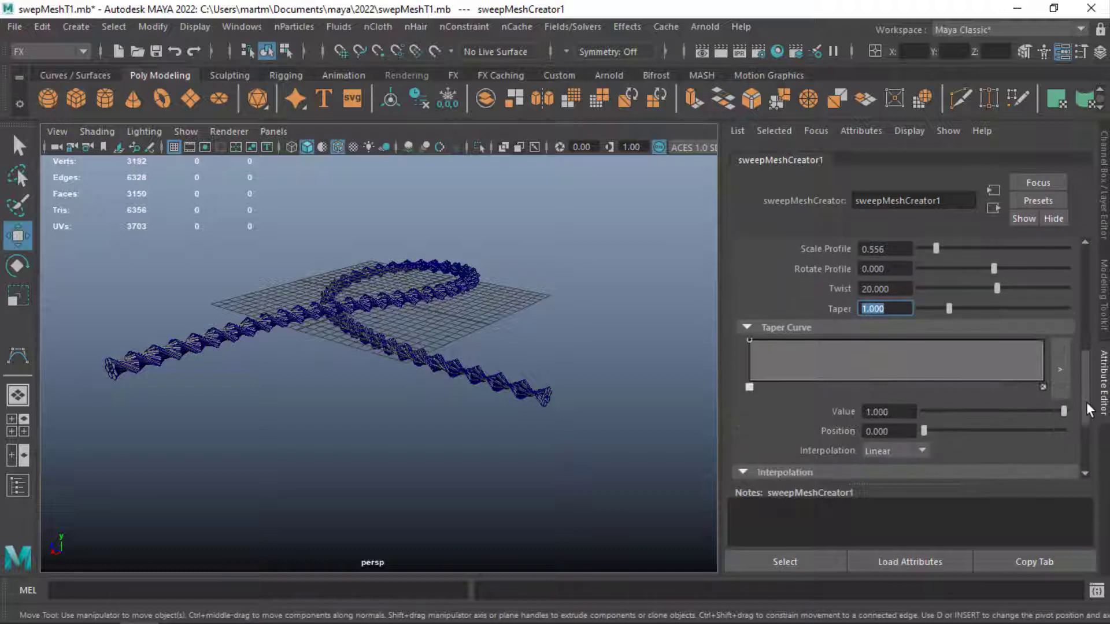
pyautogui.moveTo(827, 344); pyautogui.dragTo(829, 359)
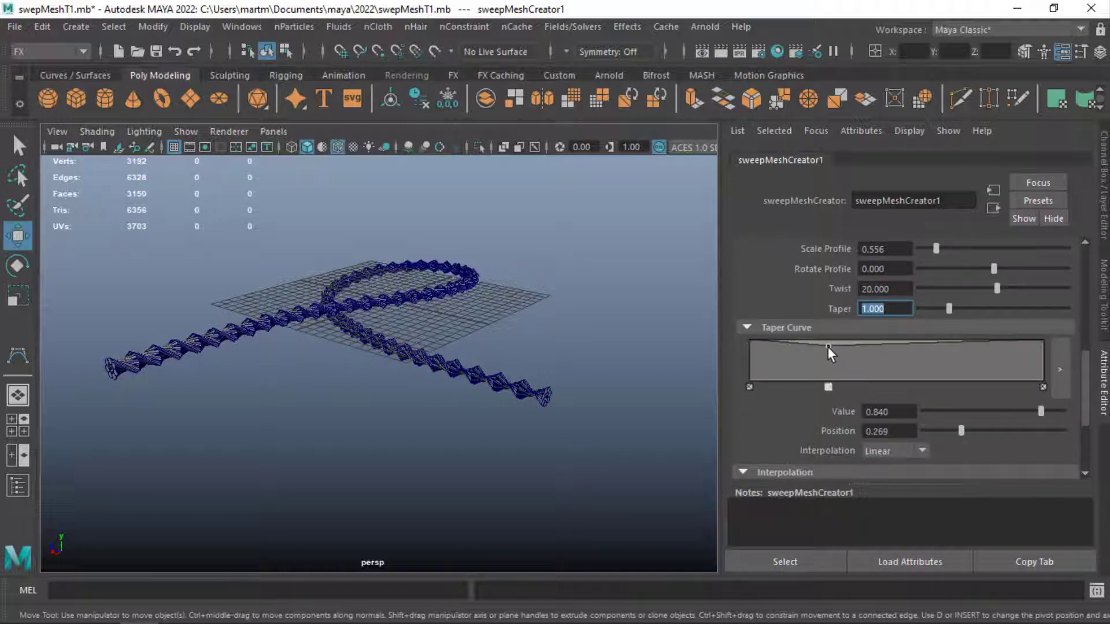
pyautogui.moveTo(937, 352); pyautogui.dragTo(938, 359)
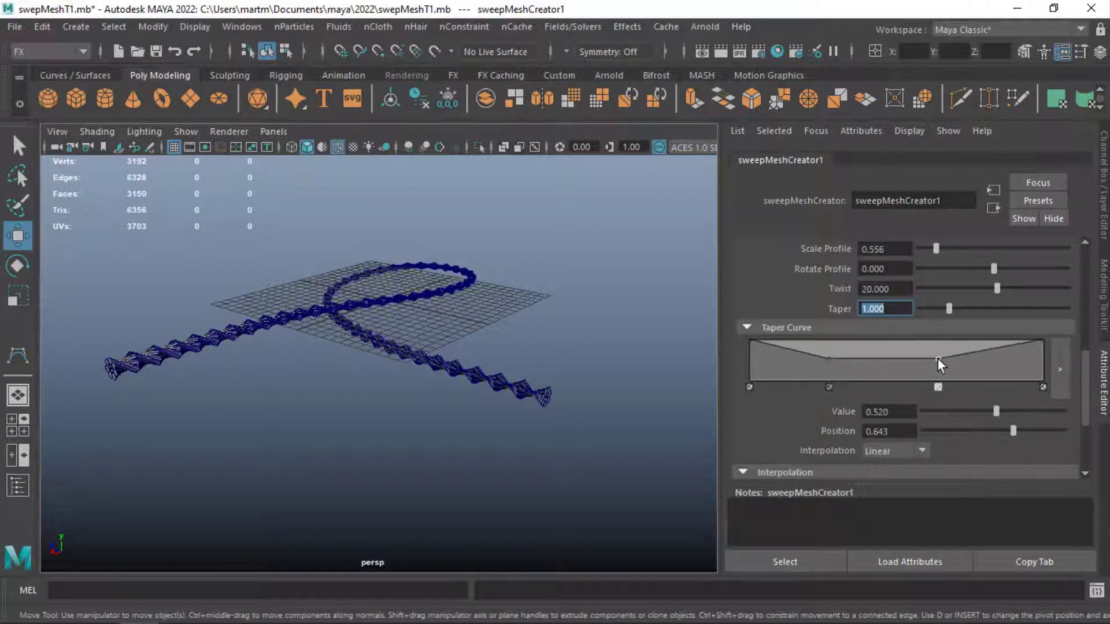
pyautogui.keyDown('alt'); pyautogui.moveTo(451, 342); pyautogui.dragTo(579, 345); pyautogui.keyUp('alt')
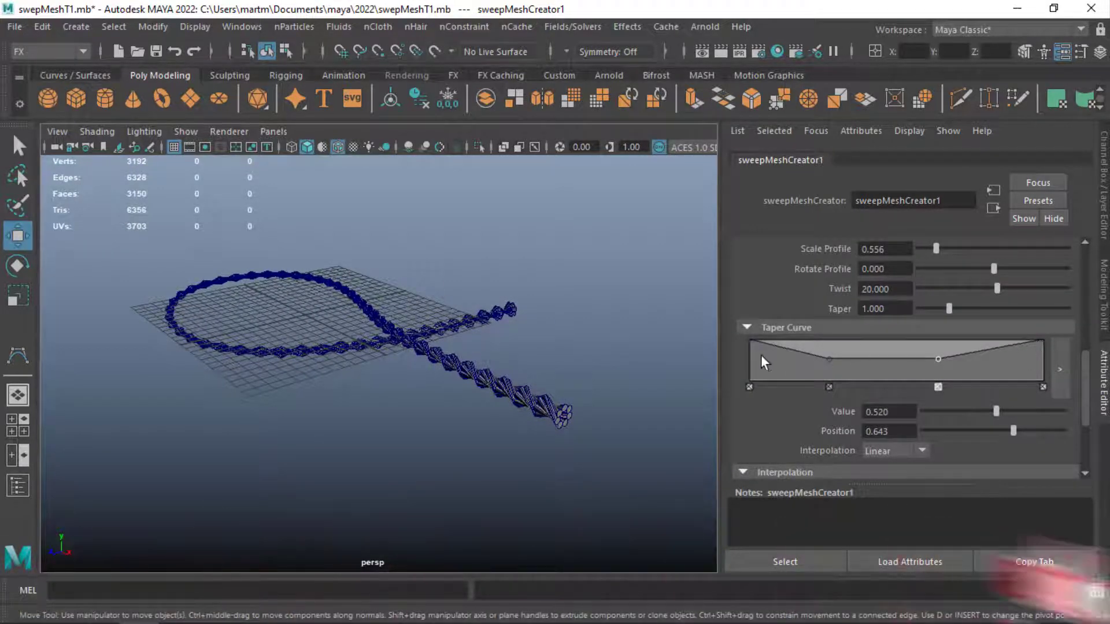
pyautogui.moveTo(828, 360)
pyautogui.mouseDown()
pyautogui.moveTo(827, 349)
pyautogui.moveTo(824, 359)
pyautogui.mouseUp()
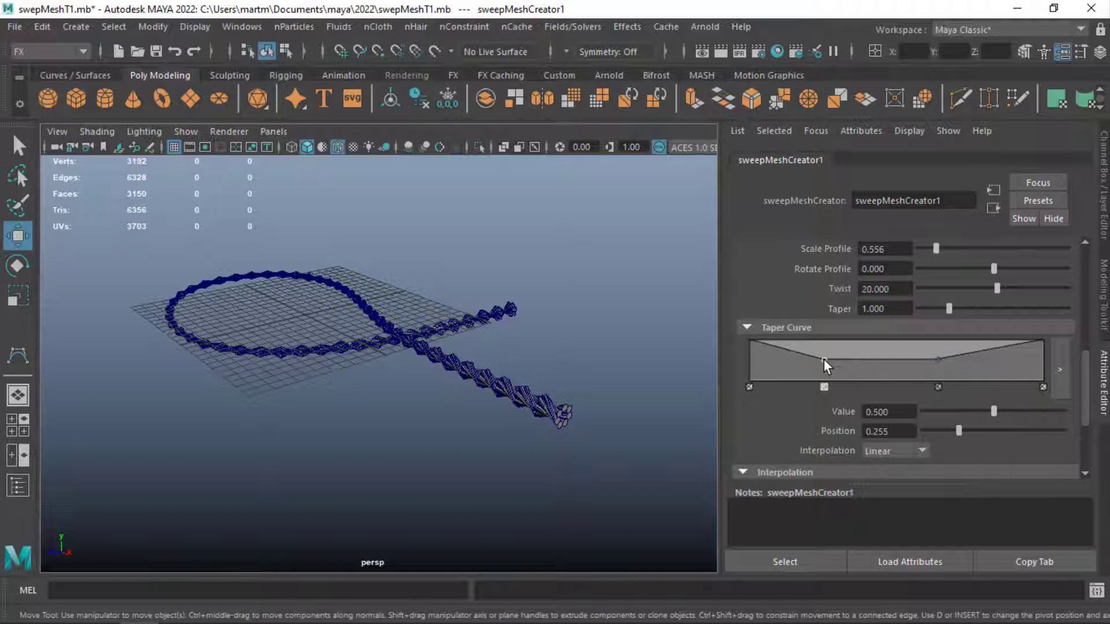
pyautogui.click(937, 360)
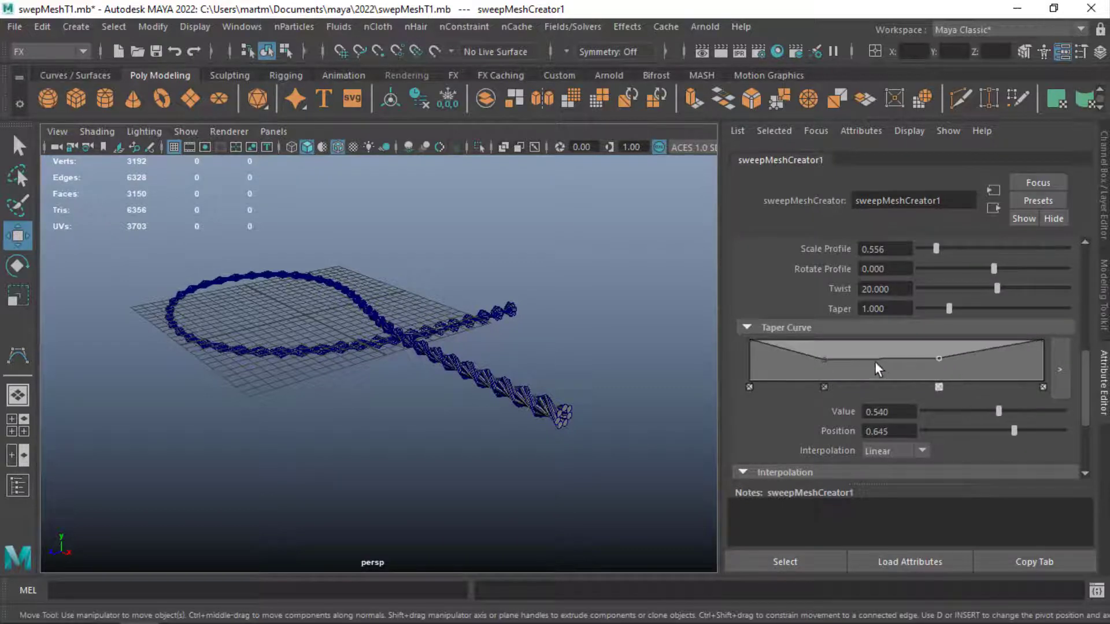
pyautogui.moveTo(876, 362); pyautogui.dragTo(871, 338)
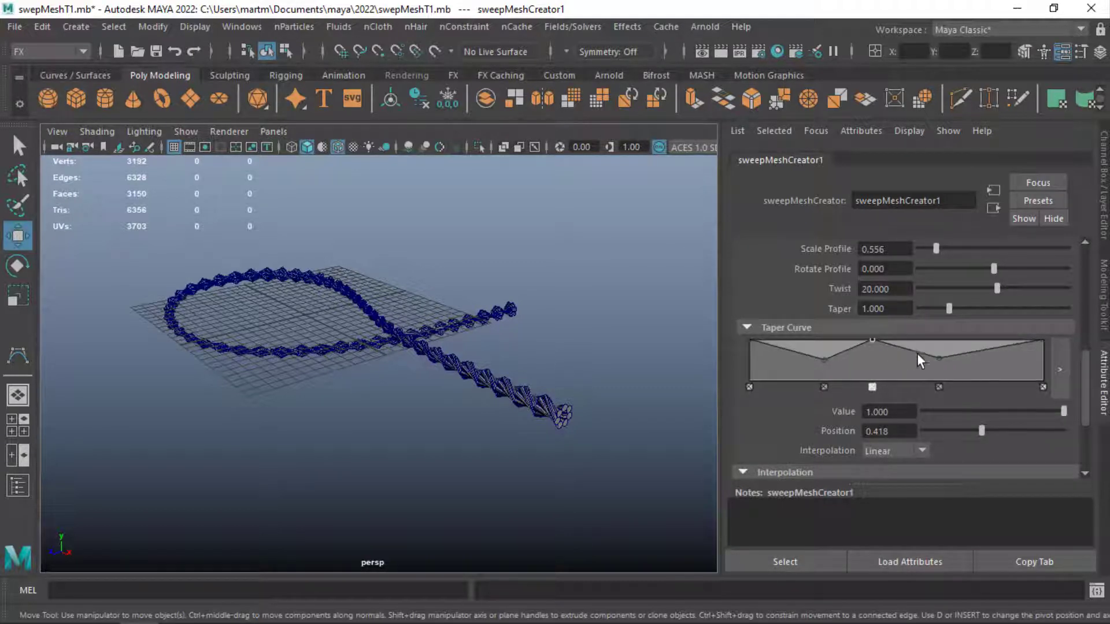
pyautogui.moveTo(1004, 355)
pyautogui.mouseDown()
pyautogui.moveTo(1004, 366)
pyautogui.moveTo(999, 344)
pyautogui.mouseUp()
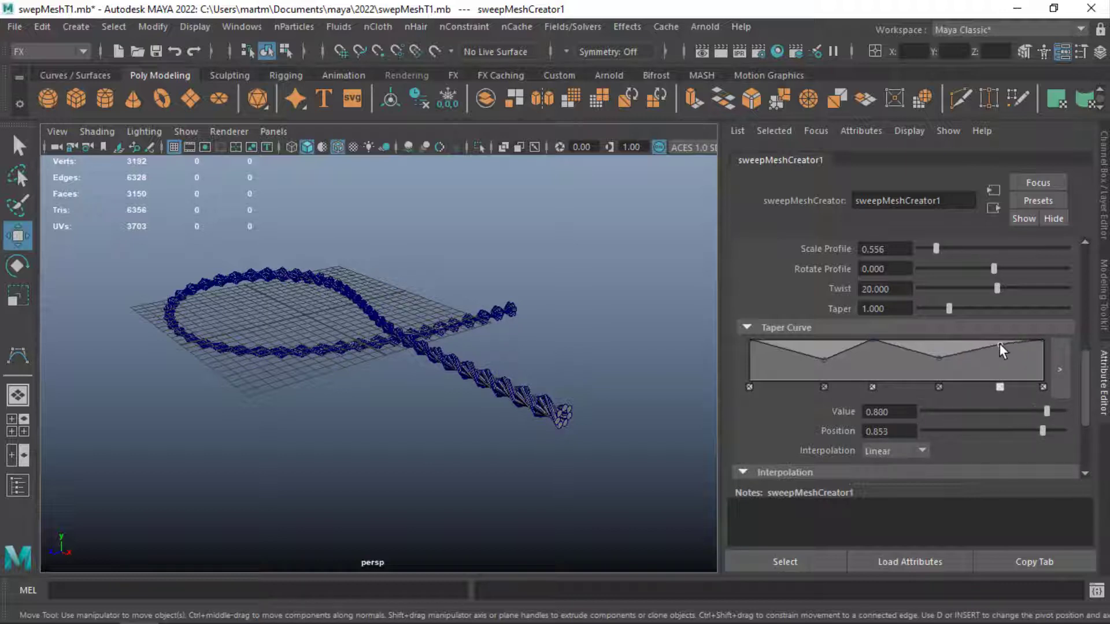
pyautogui.click(1001, 386)
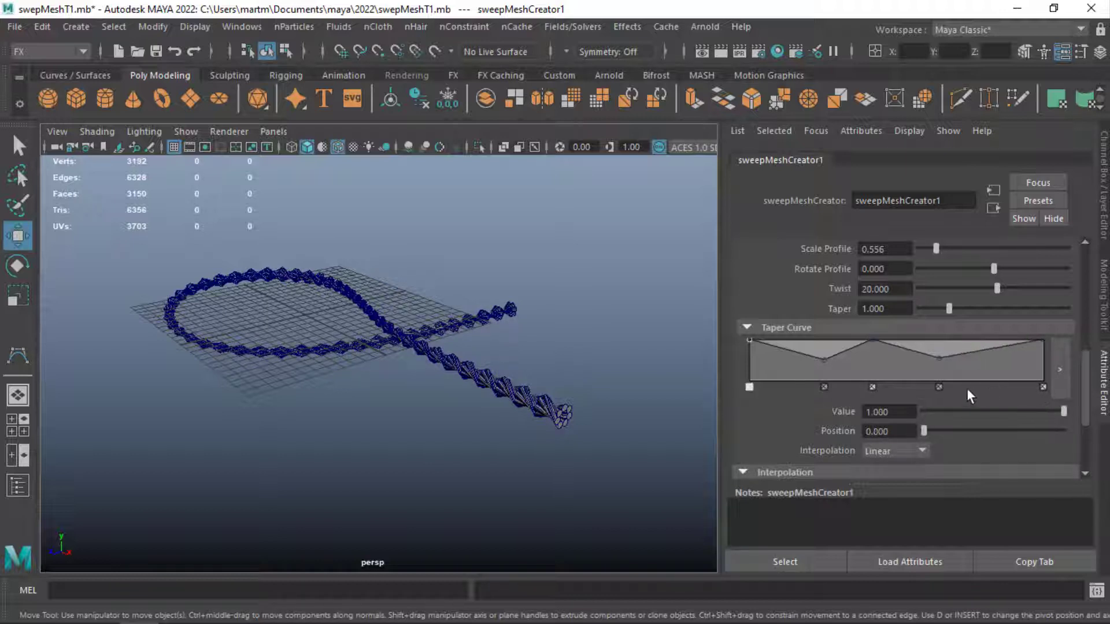
pyautogui.click(937, 387)
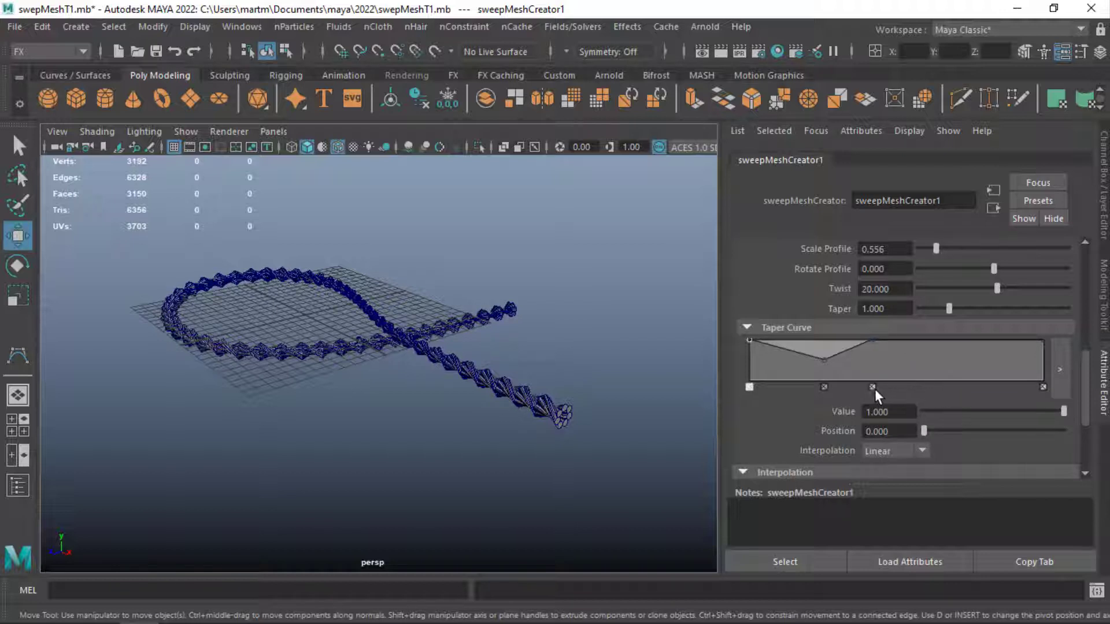
pyautogui.click(873, 386)
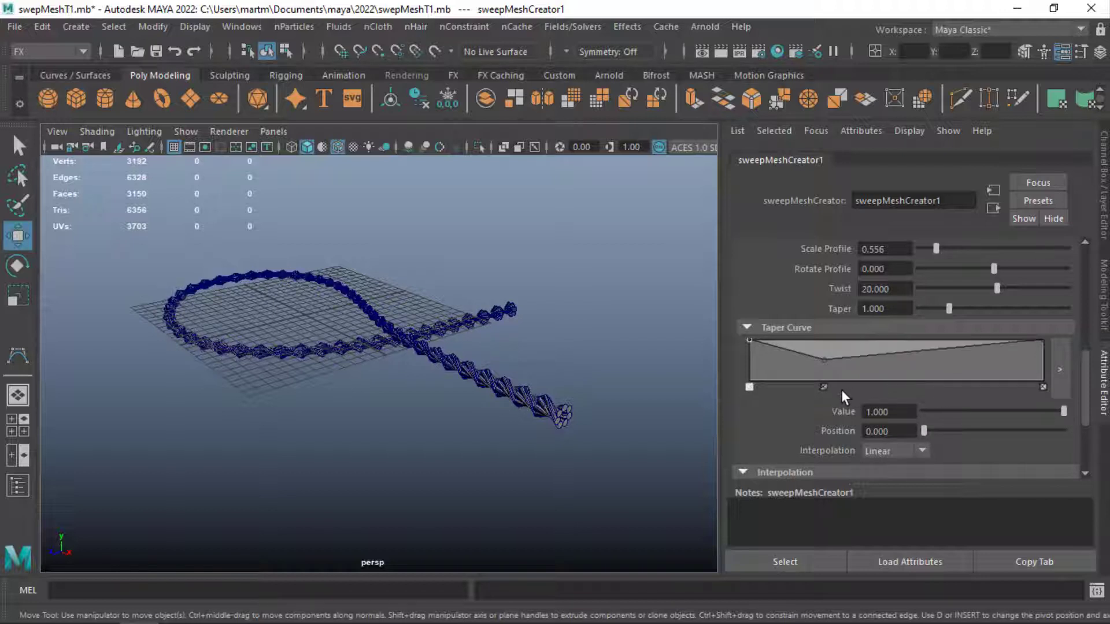
pyautogui.click(824, 387)
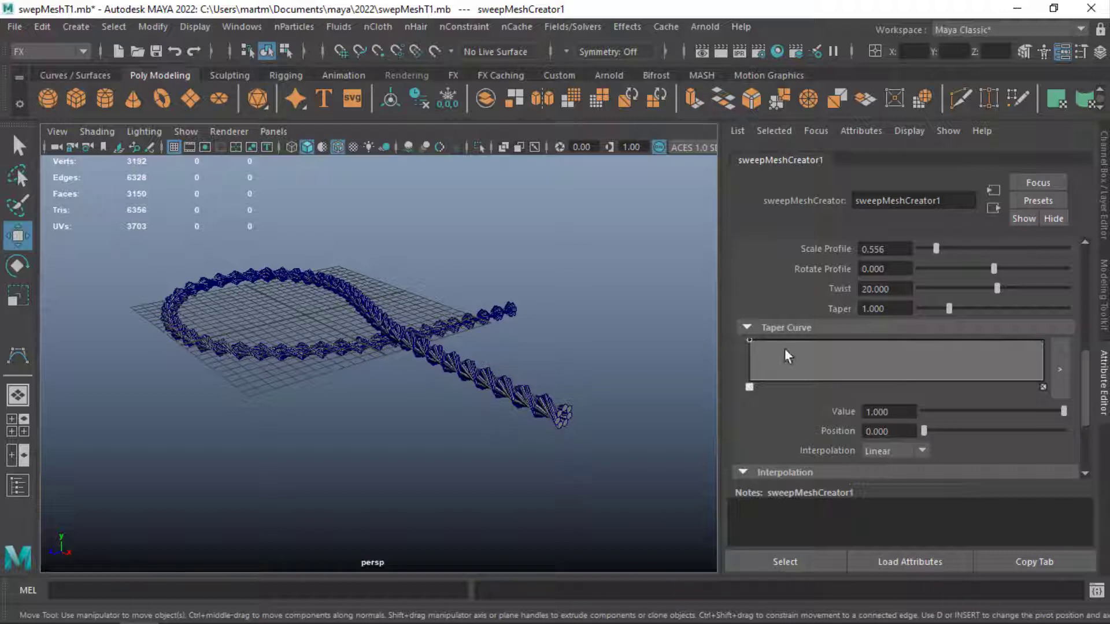
pyautogui.click(746, 325)
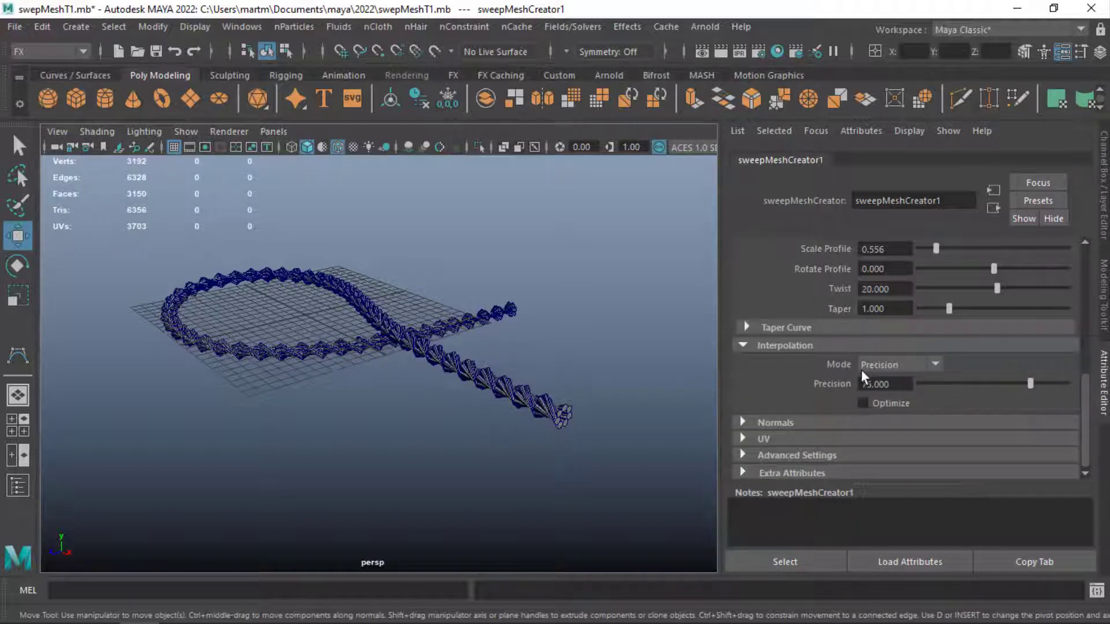
# Step: Turn off wireframe-on-shaded and set the sweep Precision to 75
pyautogui.moveTo(596, 386)
pyautogui.keyDown('alt'); pyautogui.mouseDown()
pyautogui.moveTo(538, 374)
pyautogui.moveTo(550, 401)
pyautogui.moveTo(644, 396)
pyautogui.moveTo(644, 305)
pyautogui.moveTo(522, 374)
pyautogui.moveTo(521, 396)
pyautogui.mouseUp(); pyautogui.keyUp('alt')
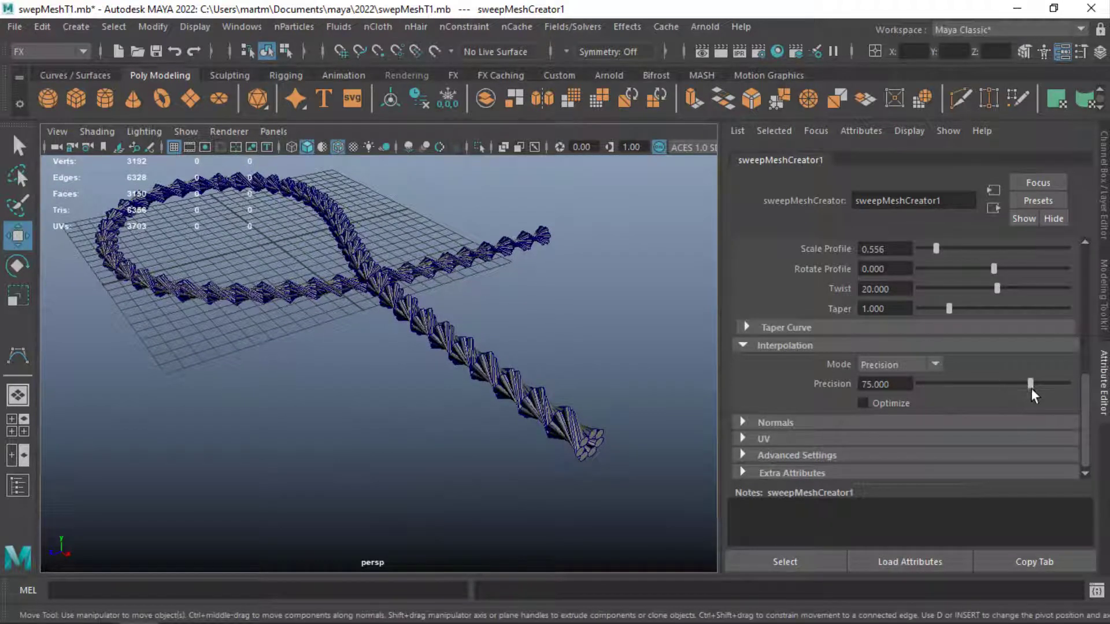
pyautogui.moveTo(1029, 384); pyautogui.dragTo(1048, 382)
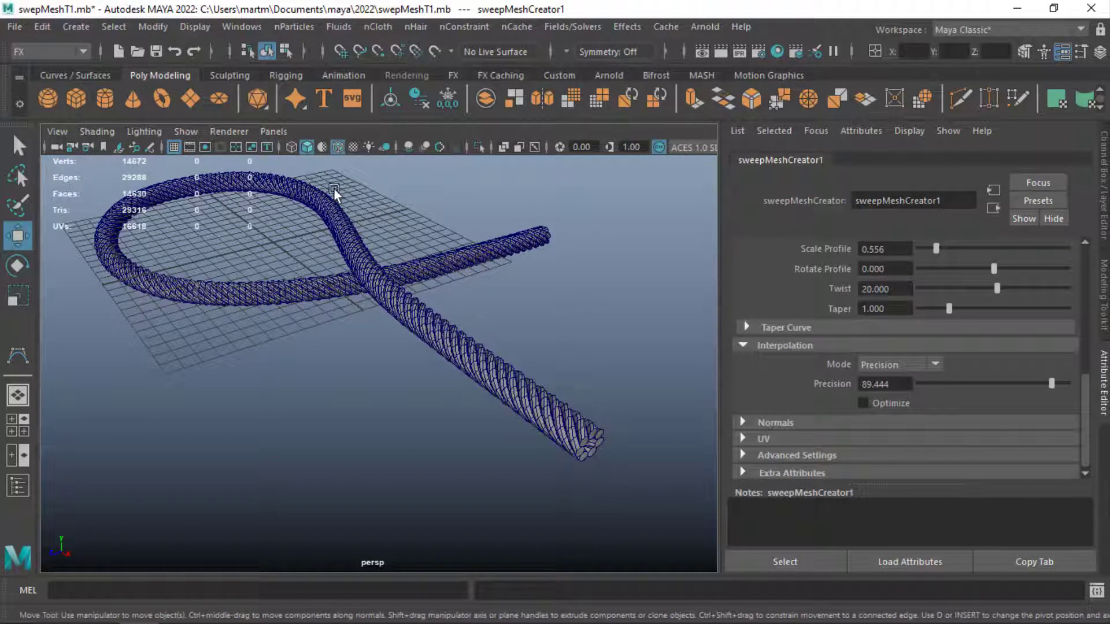
pyautogui.click(338, 147)
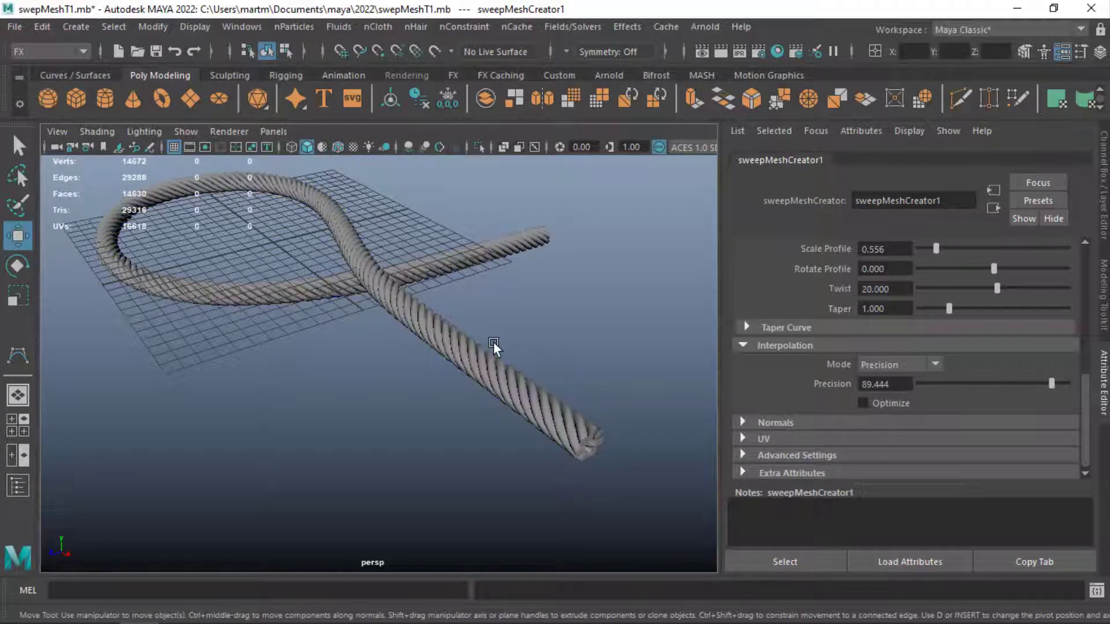
pyautogui.moveTo(493, 342)
pyautogui.keyDown('alt'); pyautogui.mouseDown()
pyautogui.moveTo(275, 304)
pyautogui.moveTo(241, 310)
pyautogui.moveTo(247, 344)
pyautogui.moveTo(434, 324)
pyautogui.moveTo(515, 334)
pyautogui.moveTo(399, 304)
pyautogui.mouseUp(); pyautogui.keyUp('alt')
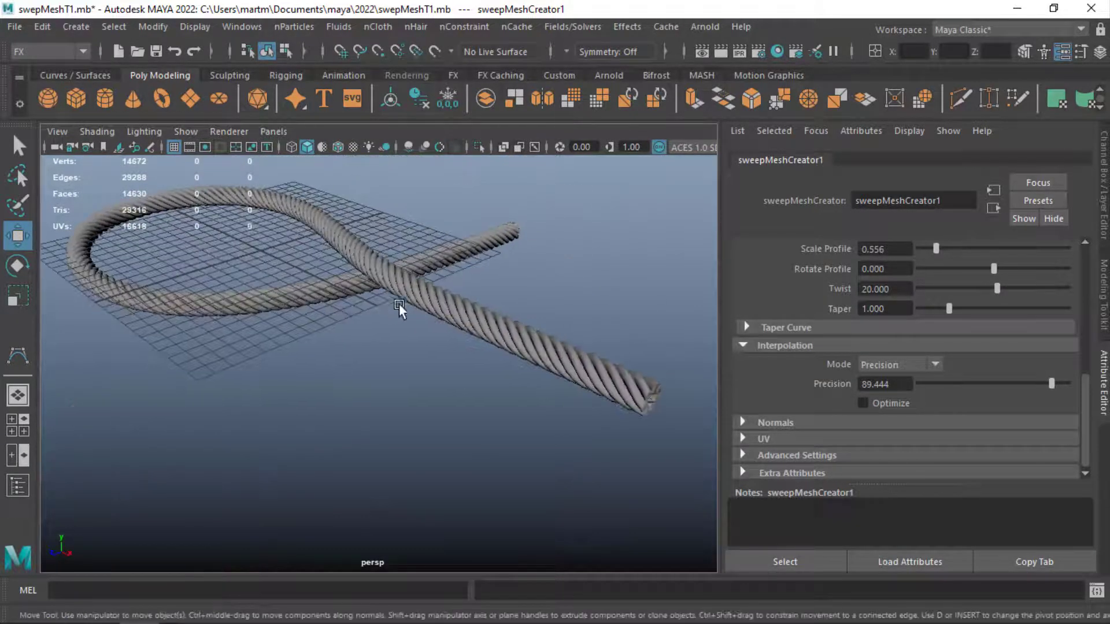
pyautogui.keyDown('alt'); pyautogui.moveTo(399, 304); pyautogui.dragTo(507, 300, button='right'); pyautogui.keyUp('alt')
pyautogui.moveTo(508, 300)
pyautogui.keyDown('alt'); pyautogui.mouseDown()
pyautogui.moveTo(445, 288)
pyautogui.moveTo(624, 329)
pyautogui.moveTo(322, 303)
pyautogui.moveTo(372, 317)
pyautogui.moveTo(522, 306)
pyautogui.mouseUp(); pyautogui.keyUp('alt')
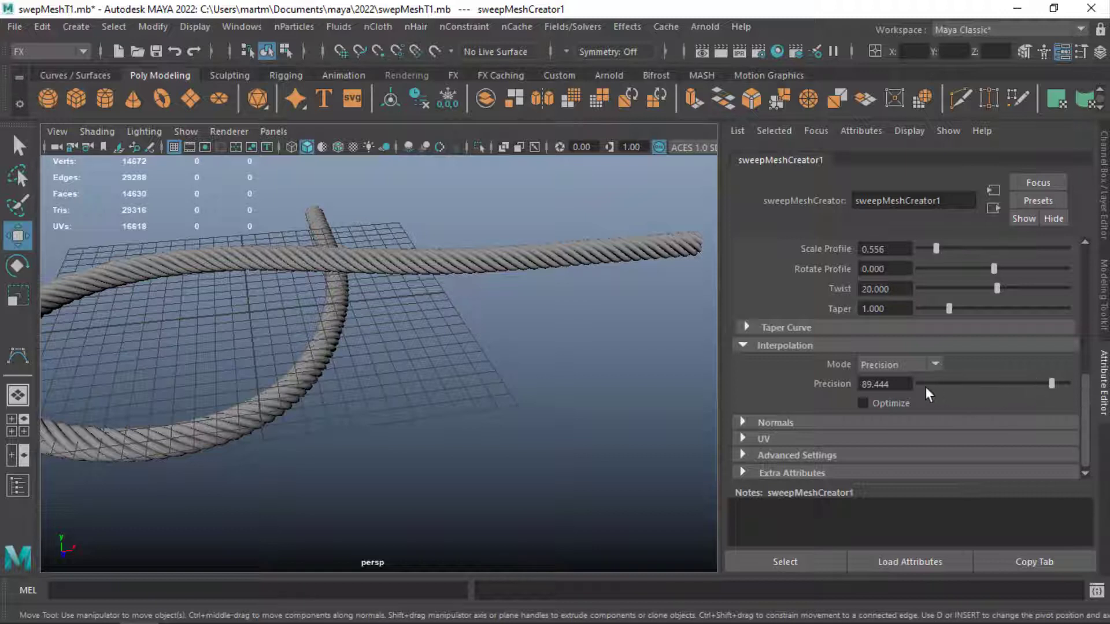
pyautogui.doubleClick(895, 383)
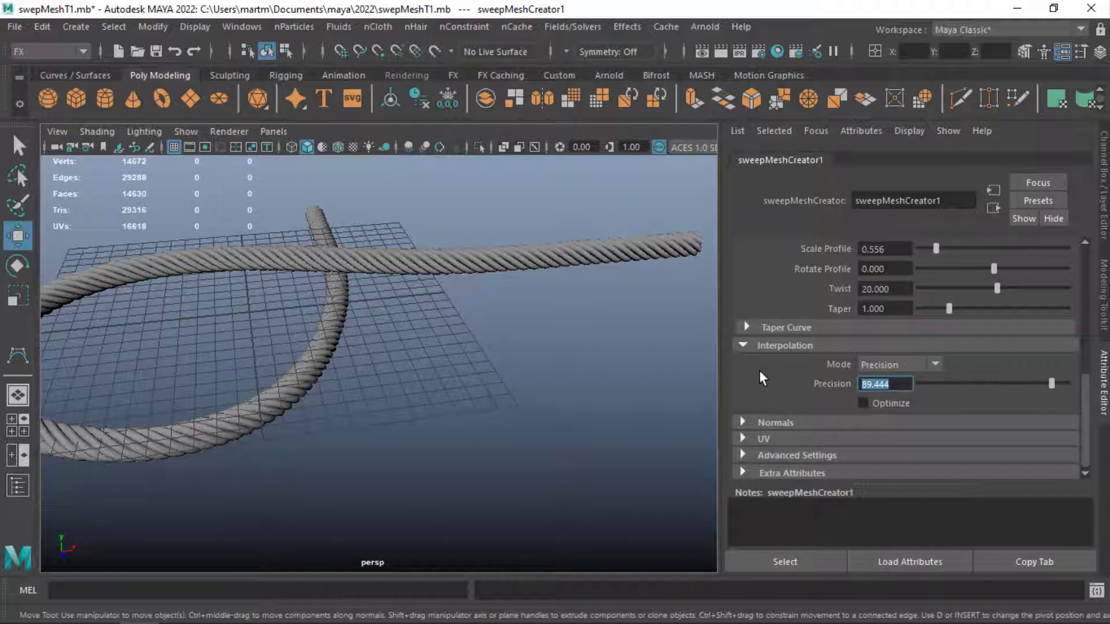
pyautogui.write('75')
pyautogui.press('Return')
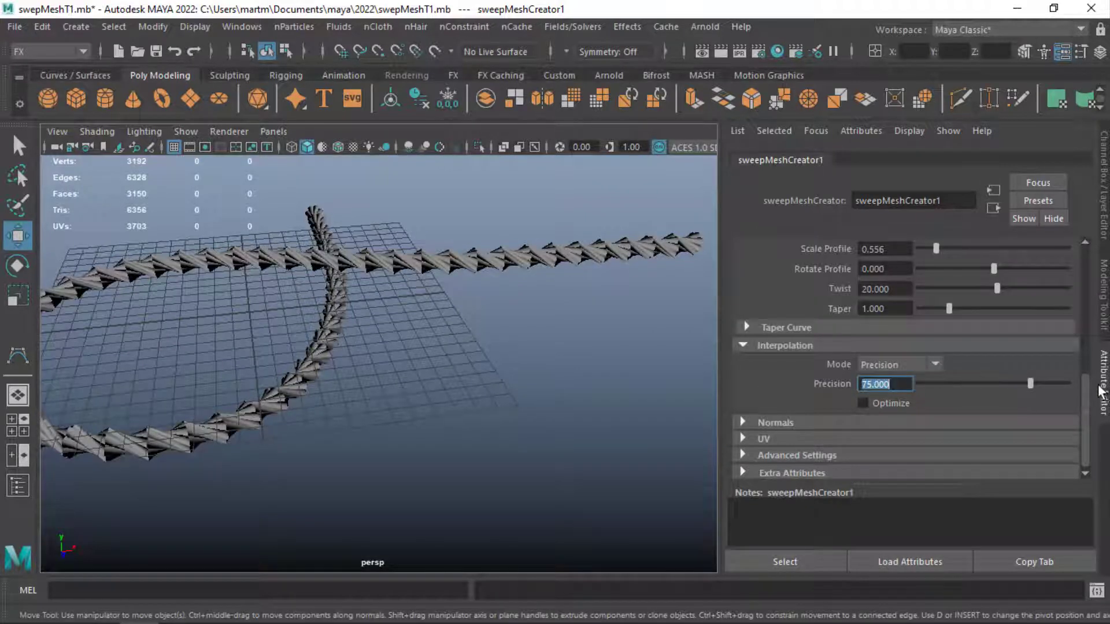
# Step: Uncheck Distribute so one profile is swept as a single twisted tube
pyautogui.moveTo(1085, 390); pyautogui.dragTo(1079, 280)
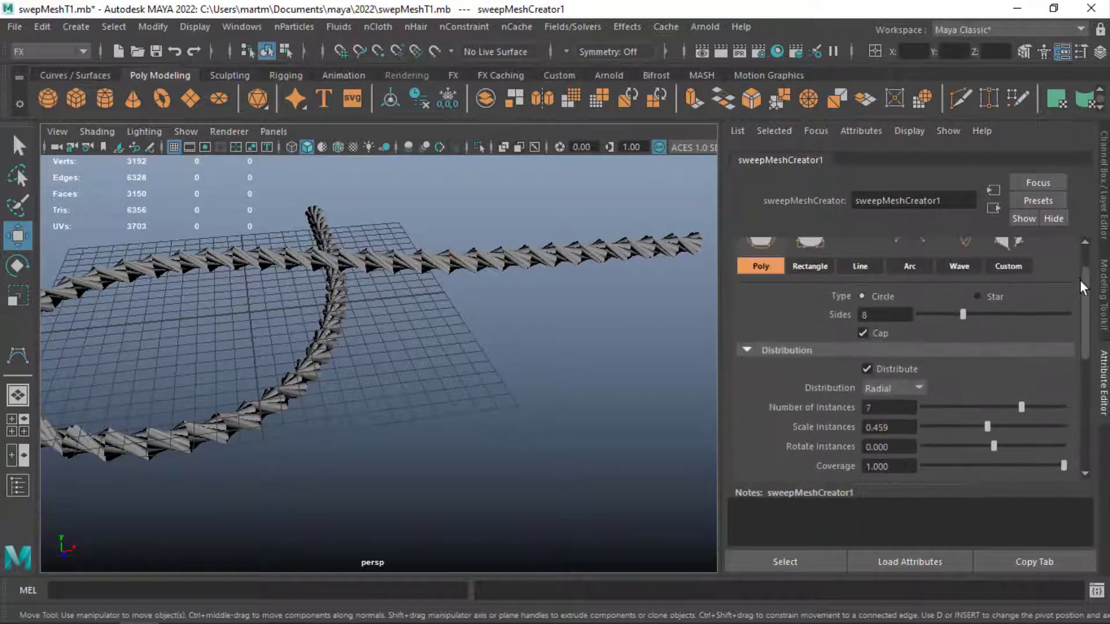
pyautogui.moveTo(1088, 322); pyautogui.dragTo(1086, 351)
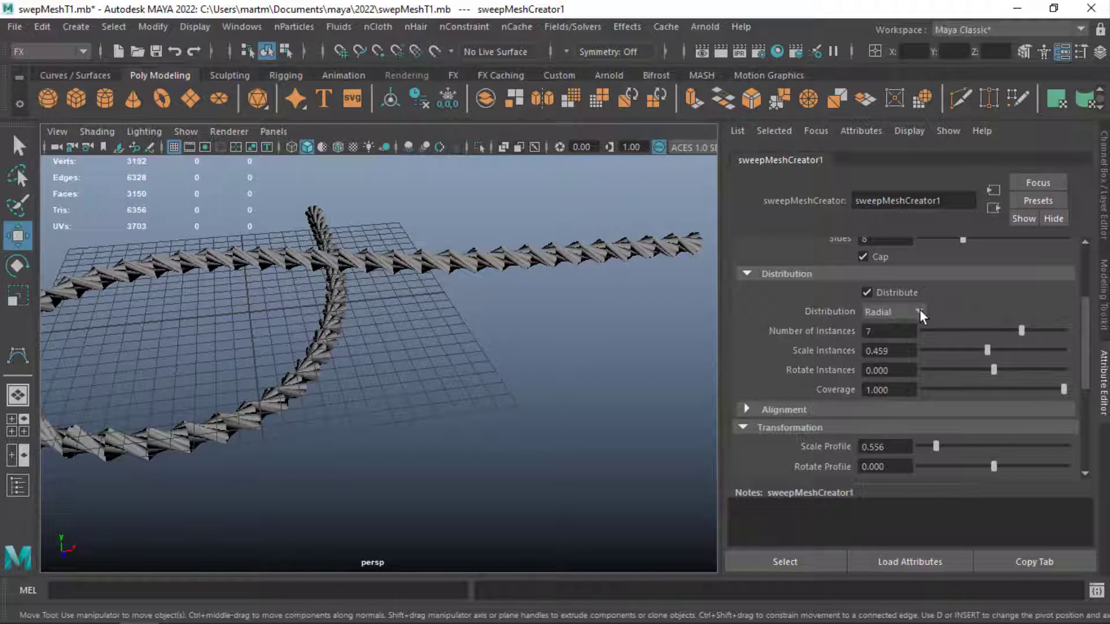
pyautogui.click(867, 293)
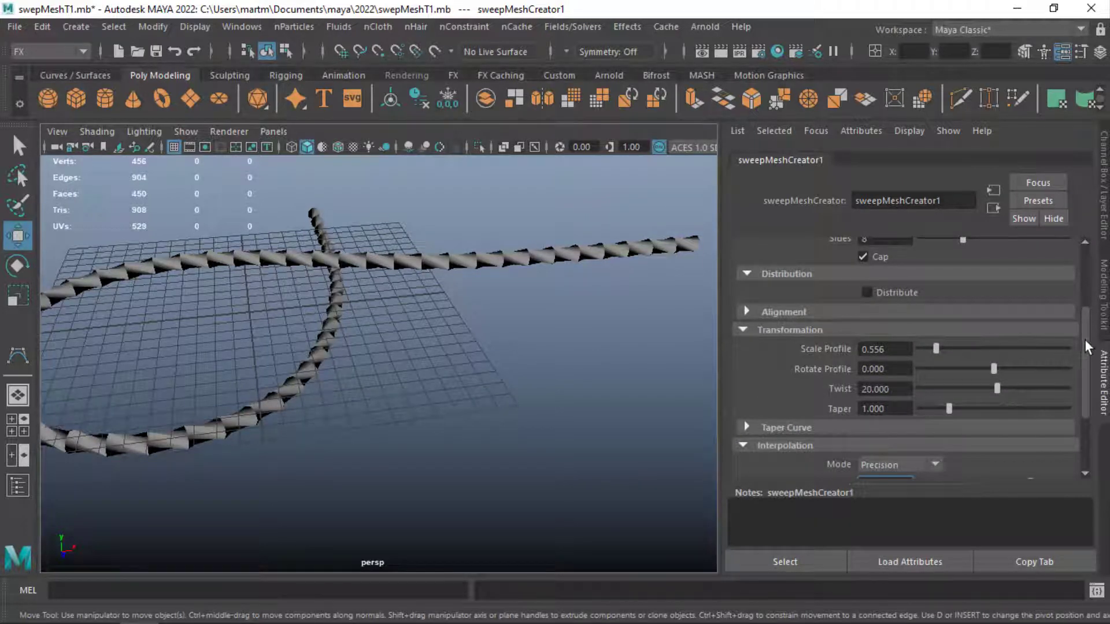
pyautogui.moveTo(1084, 339); pyautogui.dragTo(1082, 359)
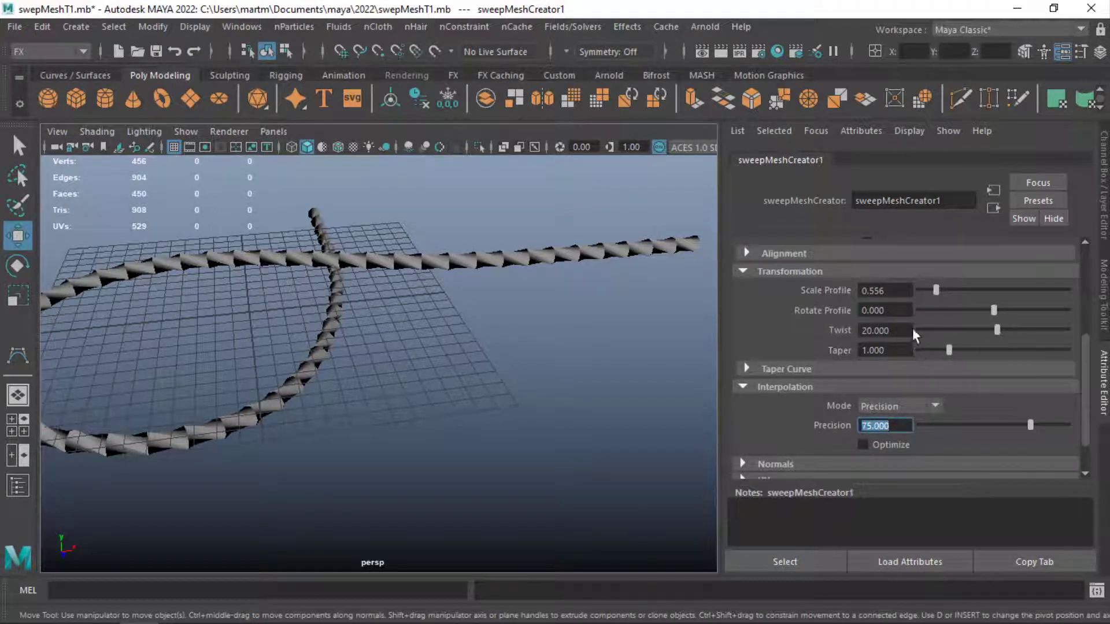
pyautogui.click(884, 331)
# Step: Reduce the sweep Twist to 2
pyautogui.write('2')
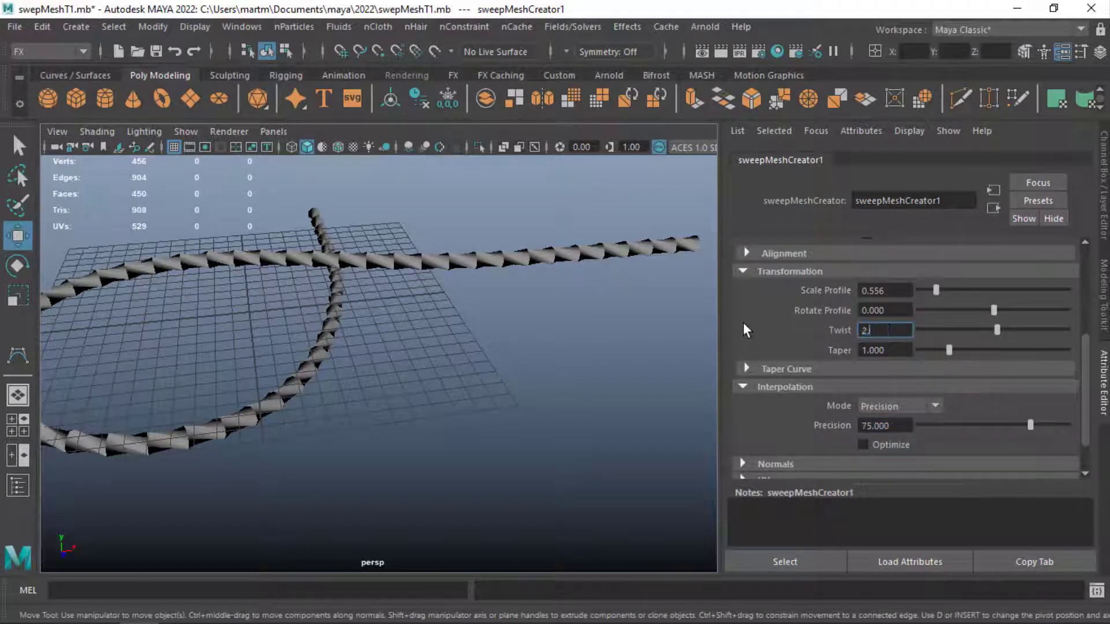
pyautogui.press('Return')
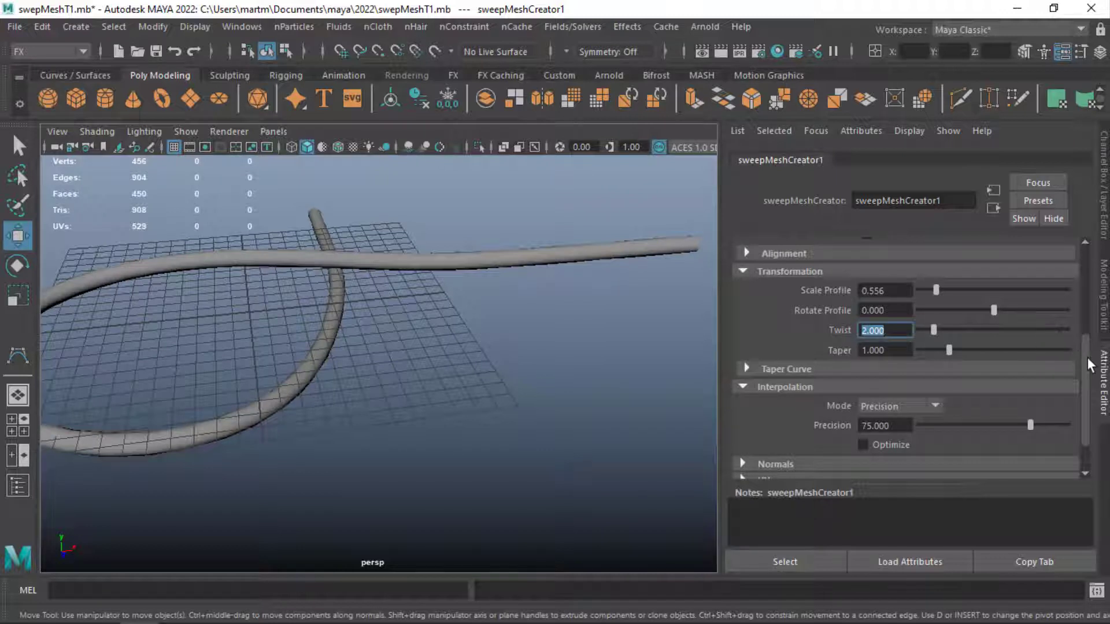
pyautogui.moveTo(1088, 357); pyautogui.dragTo(1079, 272)
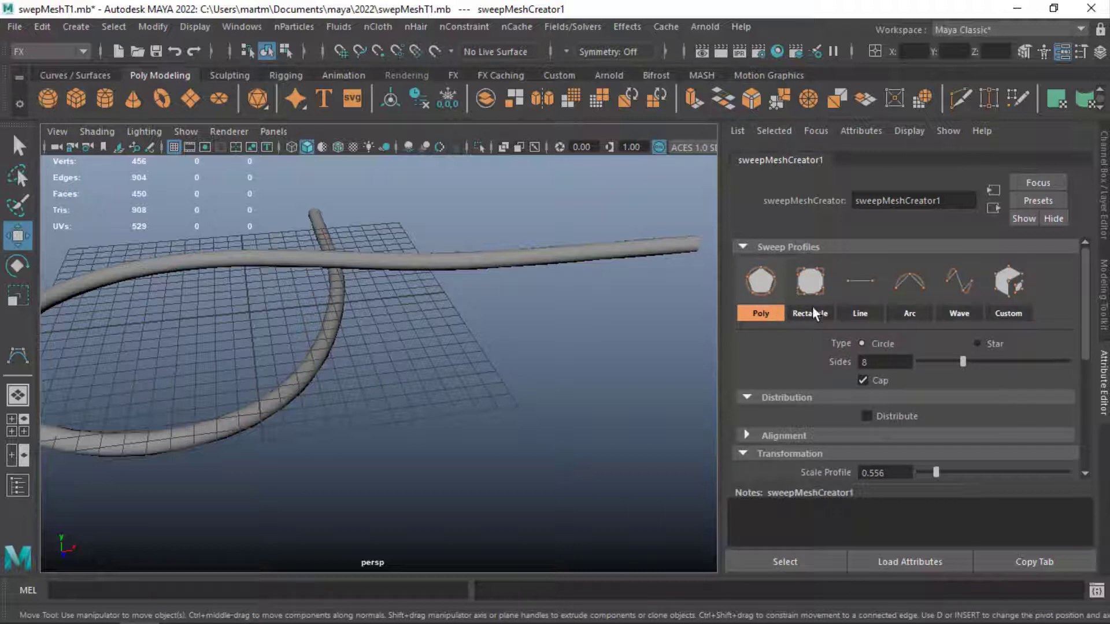
# Step: Switch to a Rectangle profile with Width 1.722 and Corner Radius about 0.356
pyautogui.click(813, 288)
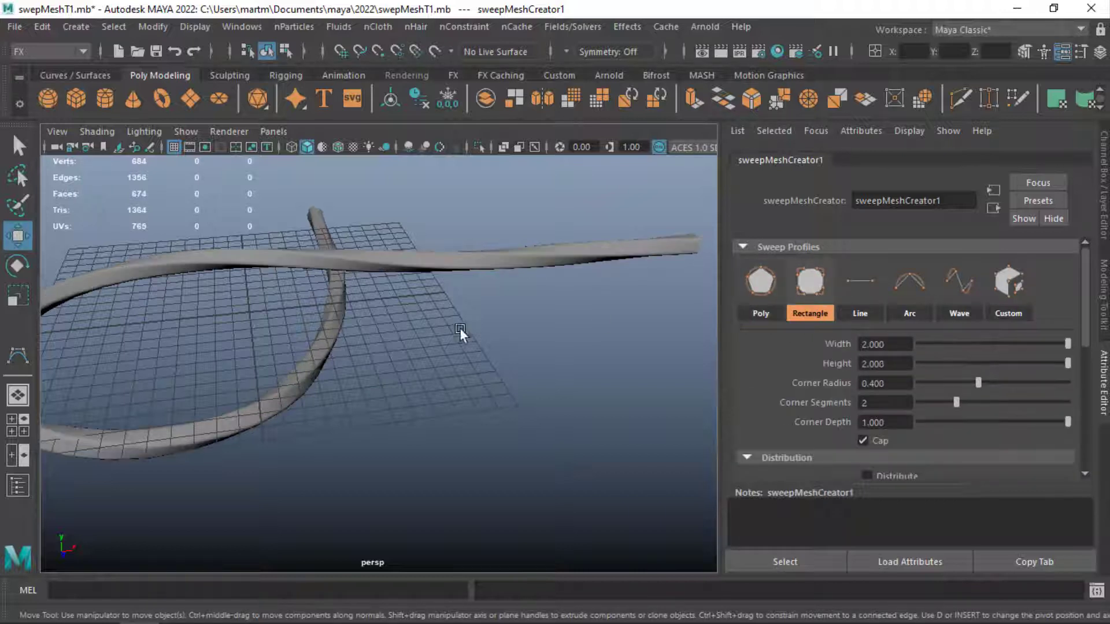
pyautogui.moveTo(505, 318)
pyautogui.keyDown('alt'); pyautogui.mouseDown()
pyautogui.moveTo(352, 305)
pyautogui.moveTo(436, 330)
pyautogui.moveTo(369, 356)
pyautogui.moveTo(331, 325)
pyautogui.moveTo(525, 338)
pyautogui.mouseUp(); pyautogui.keyUp('alt')
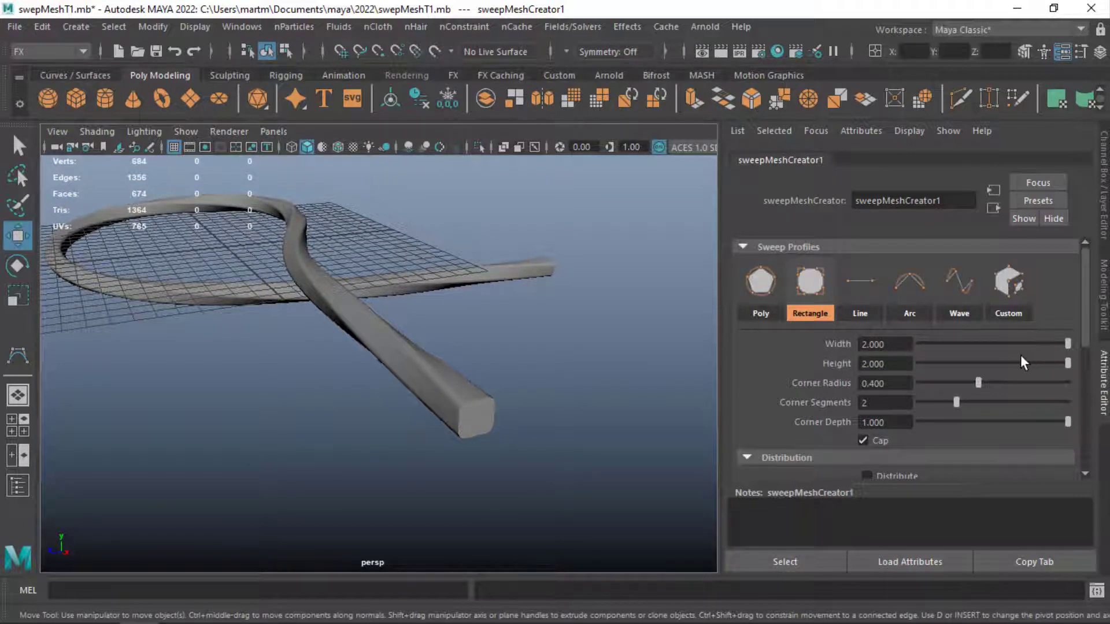
pyautogui.moveTo(1068, 344)
pyautogui.mouseDown()
pyautogui.moveTo(983, 347)
pyautogui.moveTo(1046, 345)
pyautogui.moveTo(1026, 363)
pyautogui.moveTo(990, 367)
pyautogui.moveTo(1068, 363)
pyautogui.mouseUp()
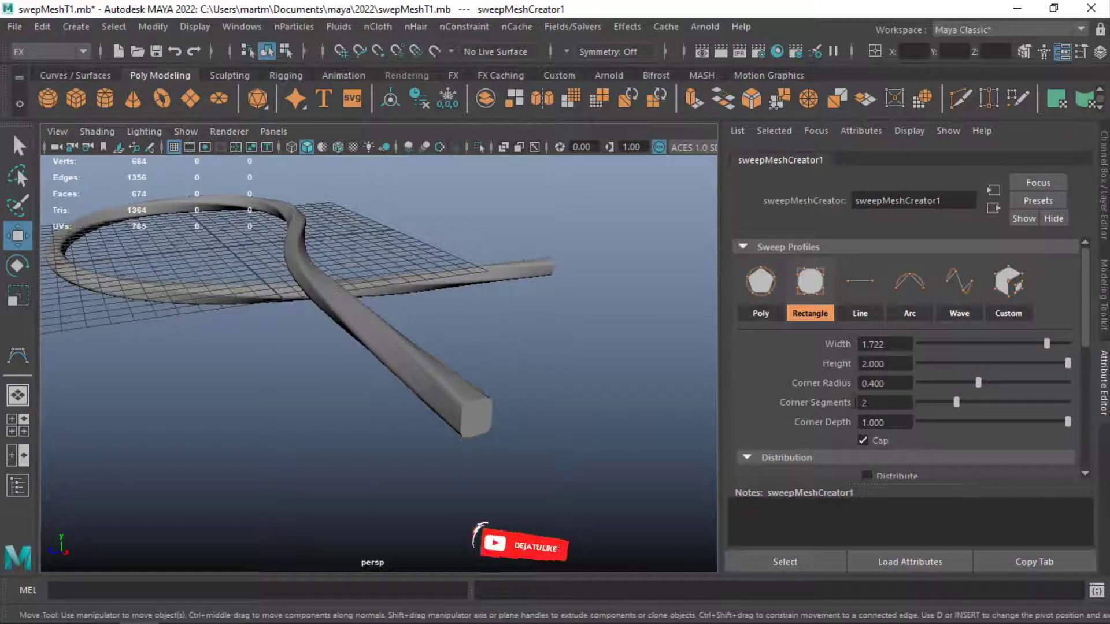
pyautogui.moveTo(552, 398)
pyautogui.keyDown('alt'); pyautogui.mouseDown(button='right')
pyautogui.moveTo(646, 423)
pyautogui.moveTo(626, 412)
pyautogui.mouseUp(button='right'); pyautogui.keyUp('alt')
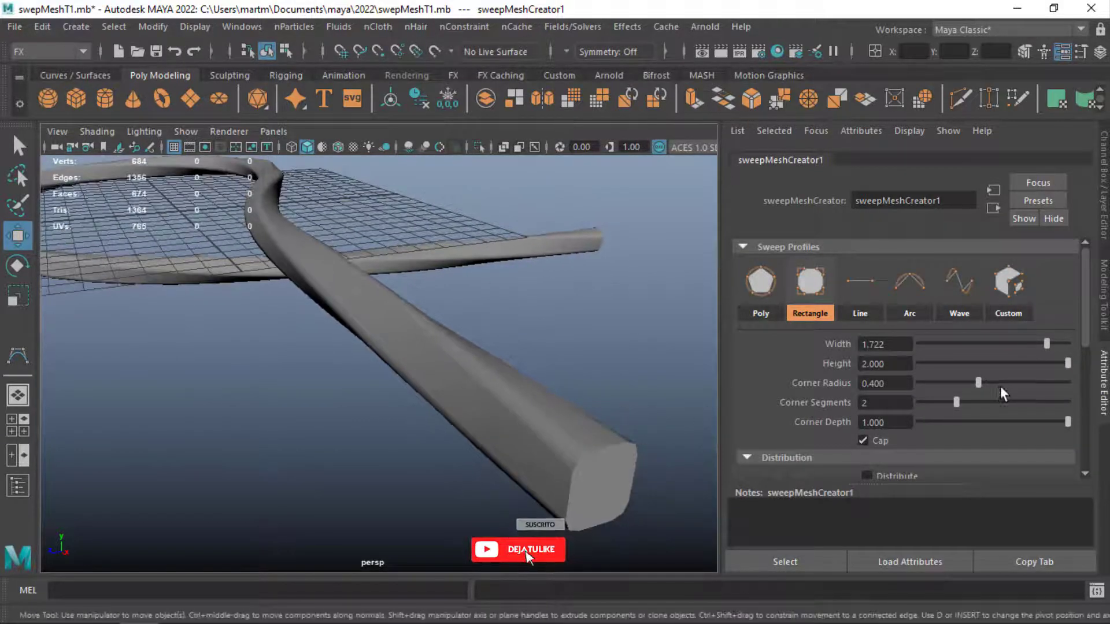
pyautogui.moveTo(976, 386)
pyautogui.mouseDown()
pyautogui.moveTo(1002, 383)
pyautogui.moveTo(972, 383)
pyautogui.mouseUp()
# Step: Show wireframe-on-shaded and set Corner Radius 0.244, Corner Segments 3, Corner Depth 0.867
pyautogui.click(339, 147)
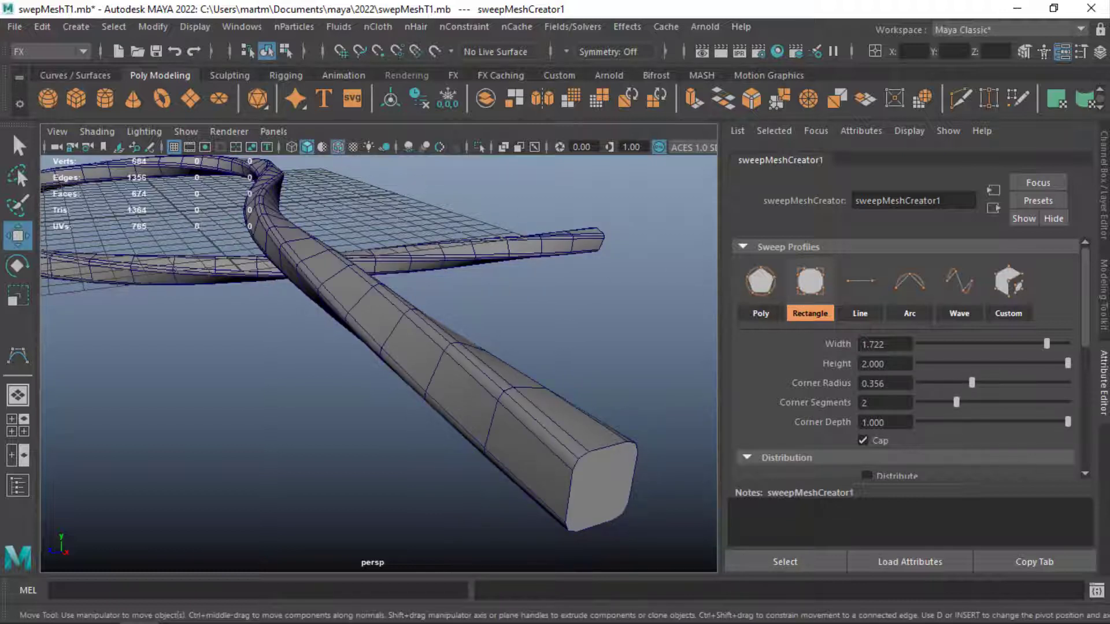
pyautogui.moveTo(968, 381)
pyautogui.mouseDown()
pyautogui.moveTo(1018, 383)
pyautogui.moveTo(950, 390)
pyautogui.moveTo(967, 389)
pyautogui.mouseUp()
pyautogui.moveTo(951, 391); pyautogui.dragTo(988, 390)
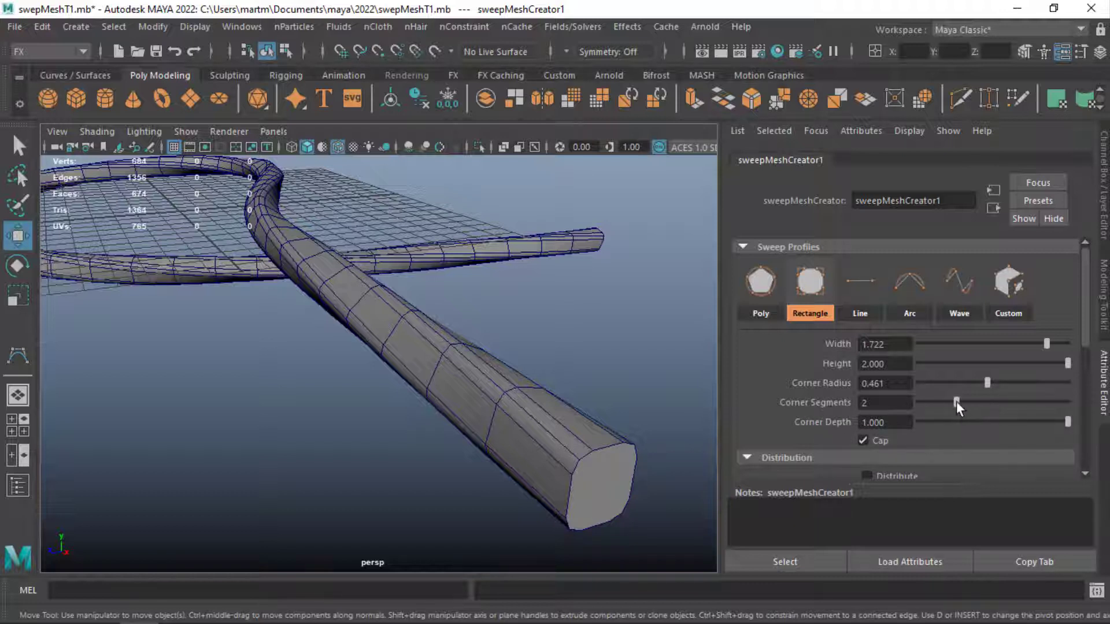
pyautogui.moveTo(969, 402)
pyautogui.mouseDown()
pyautogui.moveTo(1008, 385)
pyautogui.moveTo(955, 390)
pyautogui.mouseUp()
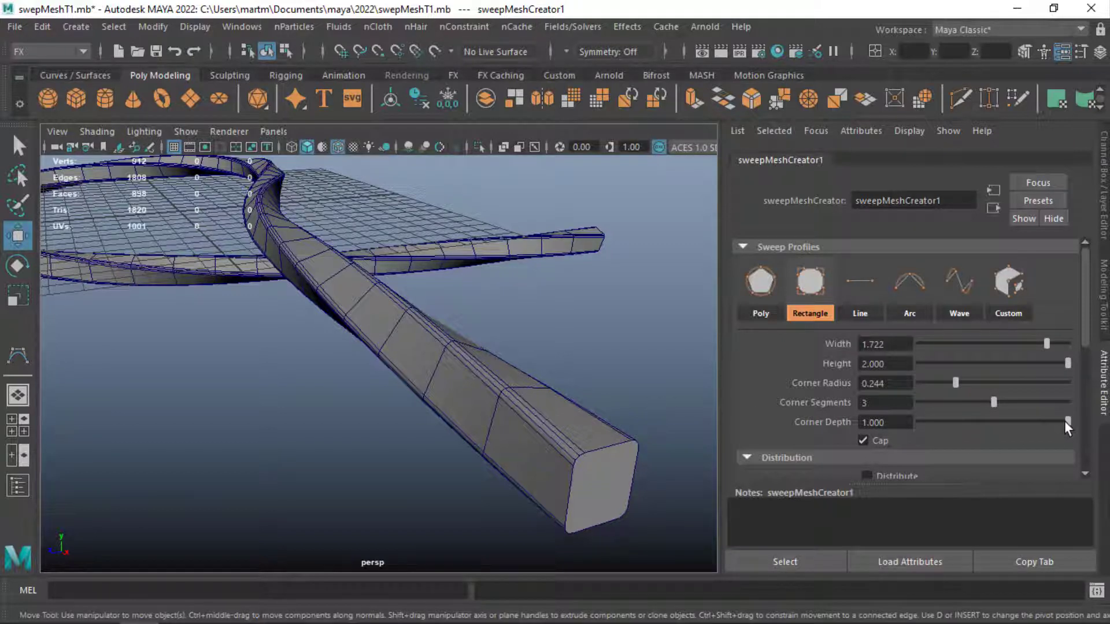
pyautogui.moveTo(1067, 421)
pyautogui.mouseDown()
pyautogui.moveTo(873, 421)
pyautogui.moveTo(1081, 428)
pyautogui.moveTo(1057, 430)
pyautogui.mouseUp()
pyautogui.moveTo(1083, 334); pyautogui.dragTo(1085, 391)
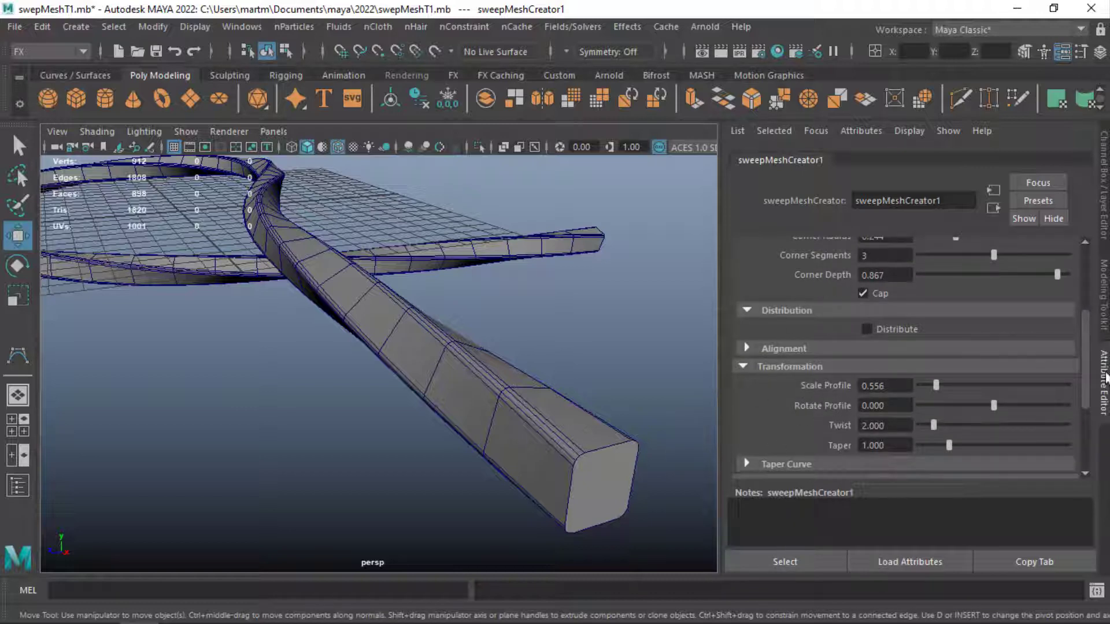
pyautogui.moveTo(1084, 378)
pyautogui.mouseDown()
pyautogui.moveTo(1076, 308)
pyautogui.moveTo(1082, 405)
pyautogui.mouseUp()
# Step: Enable Radial Distribute with 7 instances and set Twist to 4.767 for a rope
pyautogui.click(868, 316)
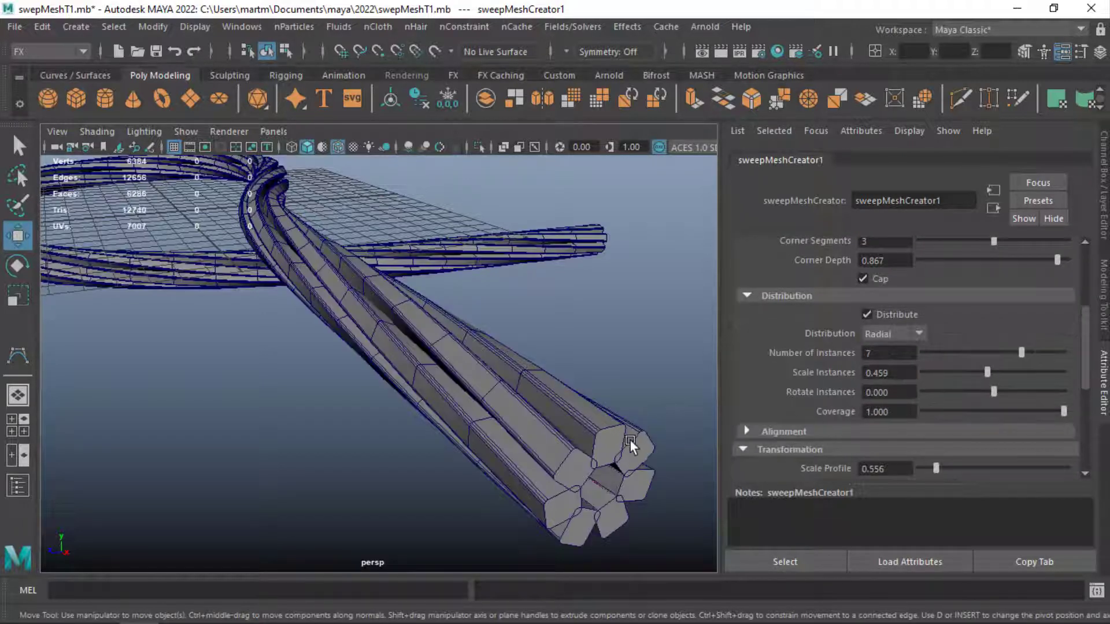
pyautogui.moveTo(528, 404)
pyautogui.keyDown('alt'); pyautogui.mouseDown()
pyautogui.moveTo(546, 393)
pyautogui.moveTo(513, 404)
pyautogui.mouseUp(); pyautogui.keyUp('alt')
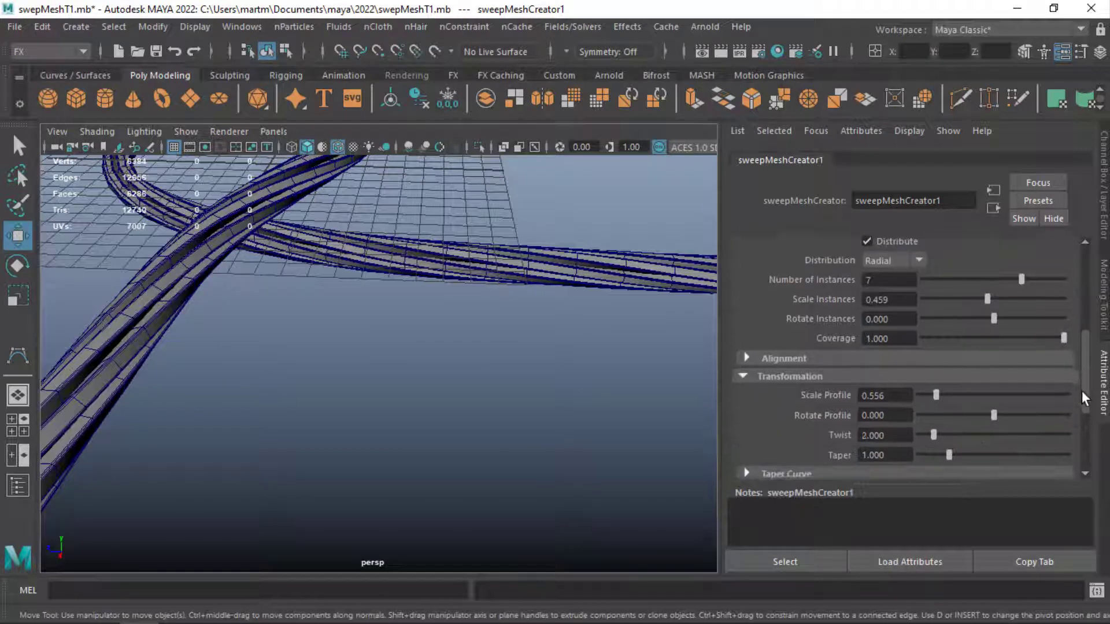
pyautogui.moveTo(1081, 375); pyautogui.dragTo(1081, 399)
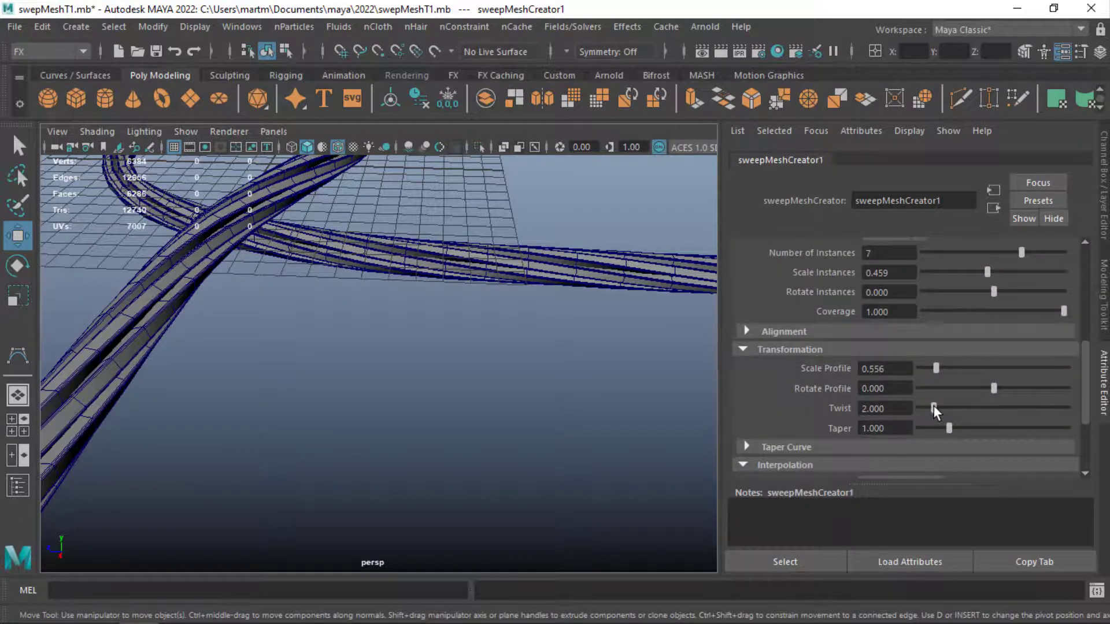
pyautogui.moveTo(932, 408)
pyautogui.mouseDown()
pyautogui.moveTo(966, 409)
pyautogui.moveTo(943, 408)
pyautogui.mouseUp()
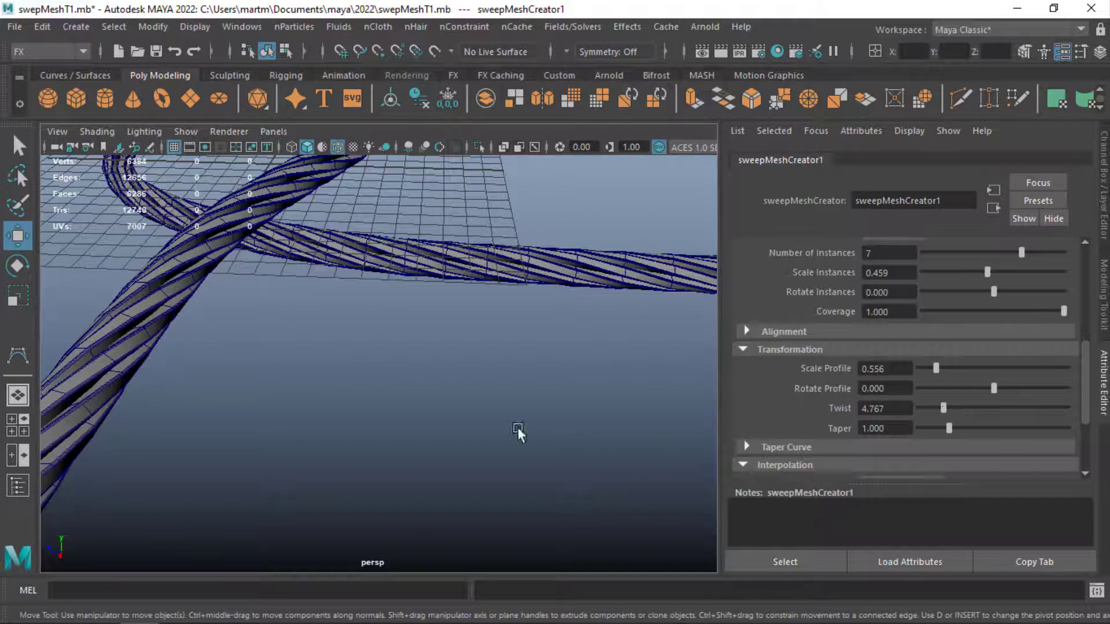
pyautogui.moveTo(518, 434)
pyautogui.keyDown('alt'); pyautogui.mouseDown()
pyautogui.moveTo(366, 397)
pyautogui.moveTo(477, 363)
pyautogui.moveTo(429, 377)
pyautogui.moveTo(541, 387)
pyautogui.mouseUp(); pyautogui.keyUp('alt')
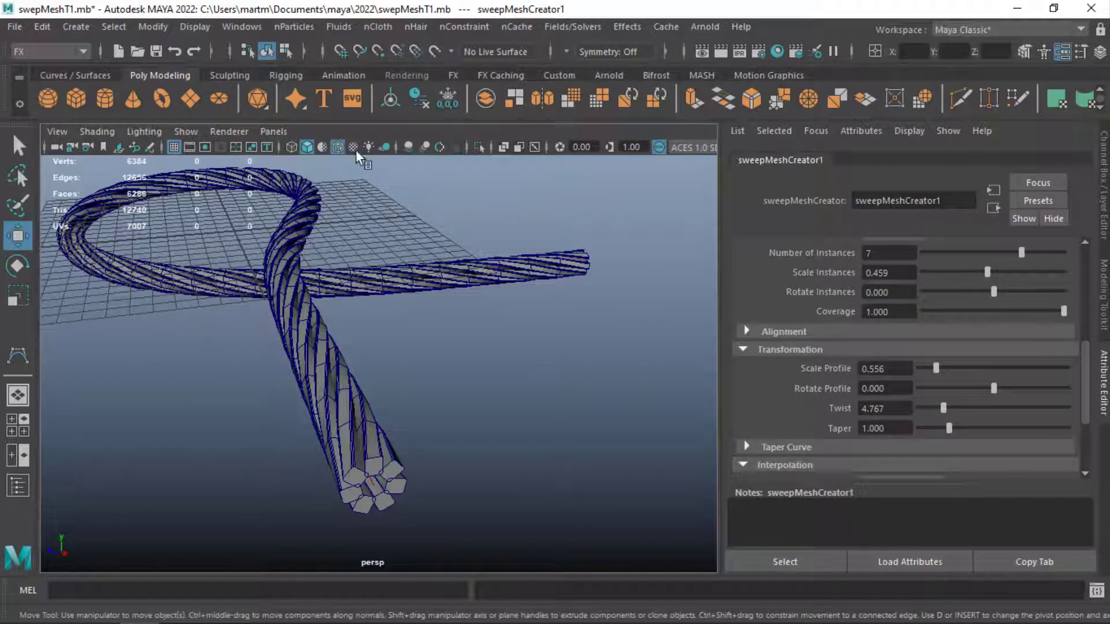
pyautogui.click(338, 156)
pyautogui.moveTo(389, 431)
pyautogui.keyDown('alt'); pyautogui.mouseDown()
pyautogui.moveTo(528, 439)
pyautogui.moveTo(471, 430)
pyautogui.moveTo(529, 429)
pyautogui.mouseUp(); pyautogui.keyUp('alt')
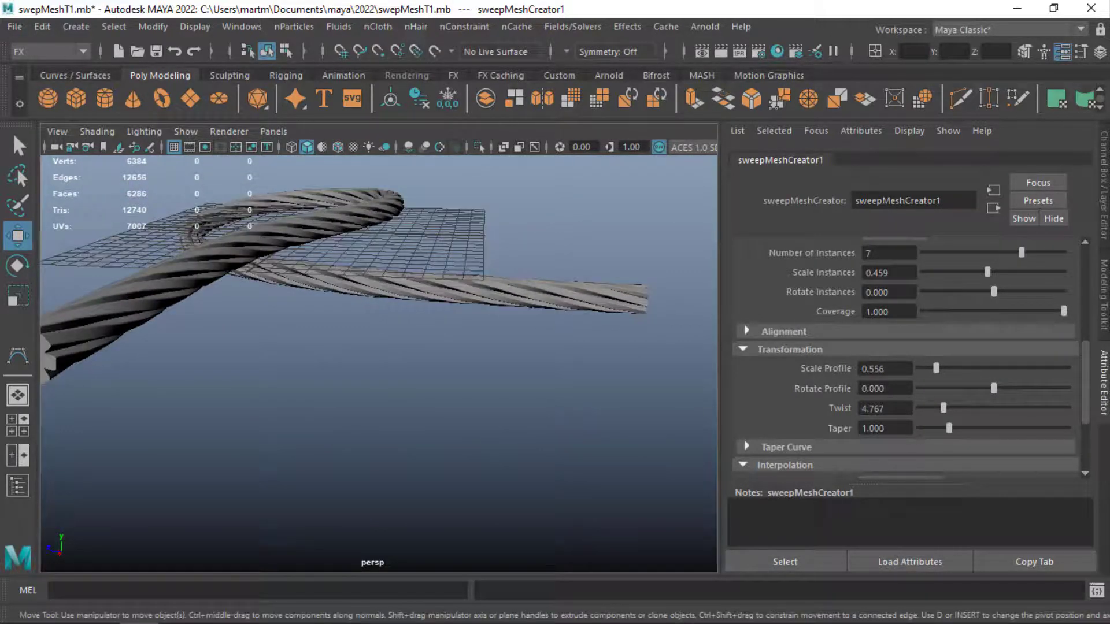
pyautogui.moveTo(1084, 393)
pyautogui.mouseDown()
pyautogui.moveTo(1085, 412)
pyautogui.moveTo(1049, 414)
pyautogui.mouseUp()
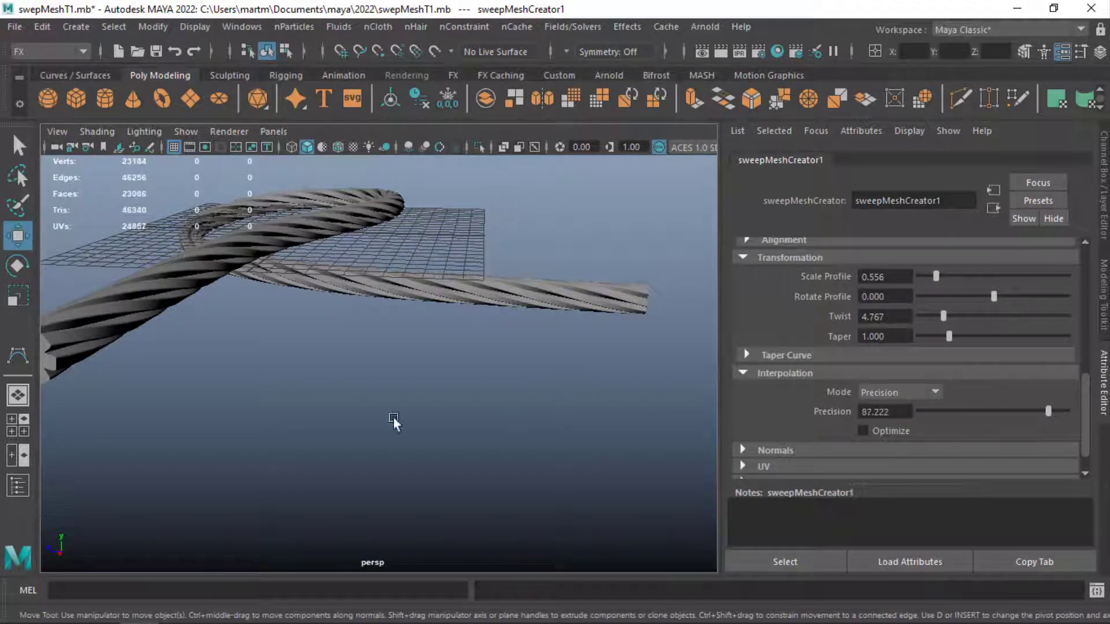
pyautogui.moveTo(397, 421)
pyautogui.keyDown('alt'); pyautogui.mouseDown()
pyautogui.moveTo(383, 449)
pyautogui.moveTo(402, 438)
pyautogui.moveTo(377, 439)
pyautogui.mouseUp(); pyautogui.keyUp('alt')
pyautogui.moveTo(1088, 418); pyautogui.dragTo(1082, 281)
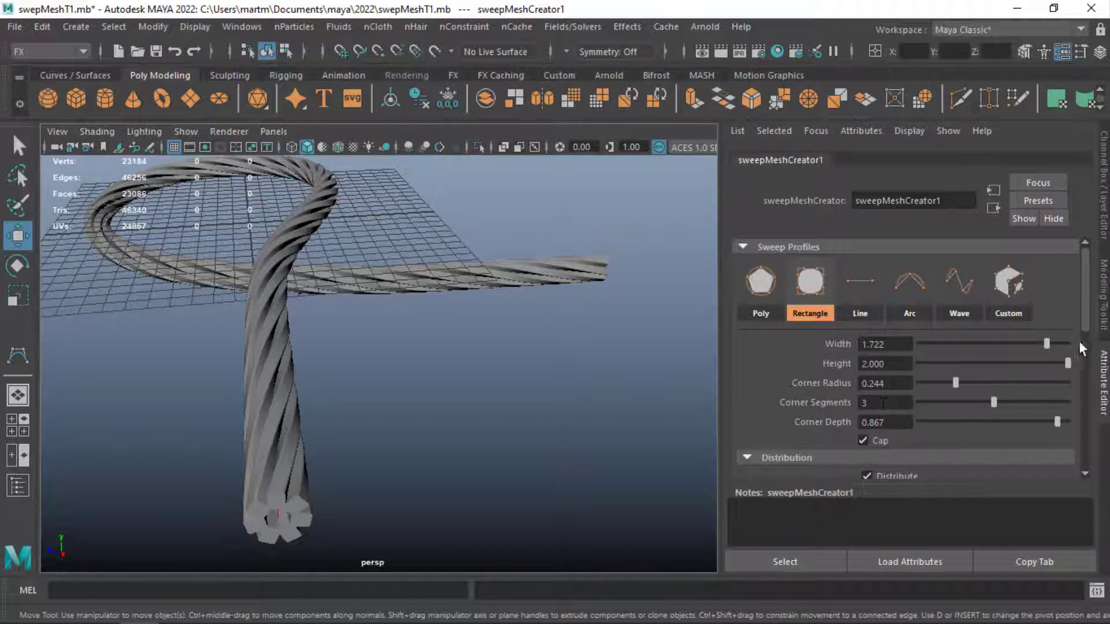
pyautogui.moveTo(1088, 324)
pyautogui.mouseDown()
pyautogui.moveTo(1085, 408)
pyautogui.moveTo(1081, 324)
pyautogui.mouseUp()
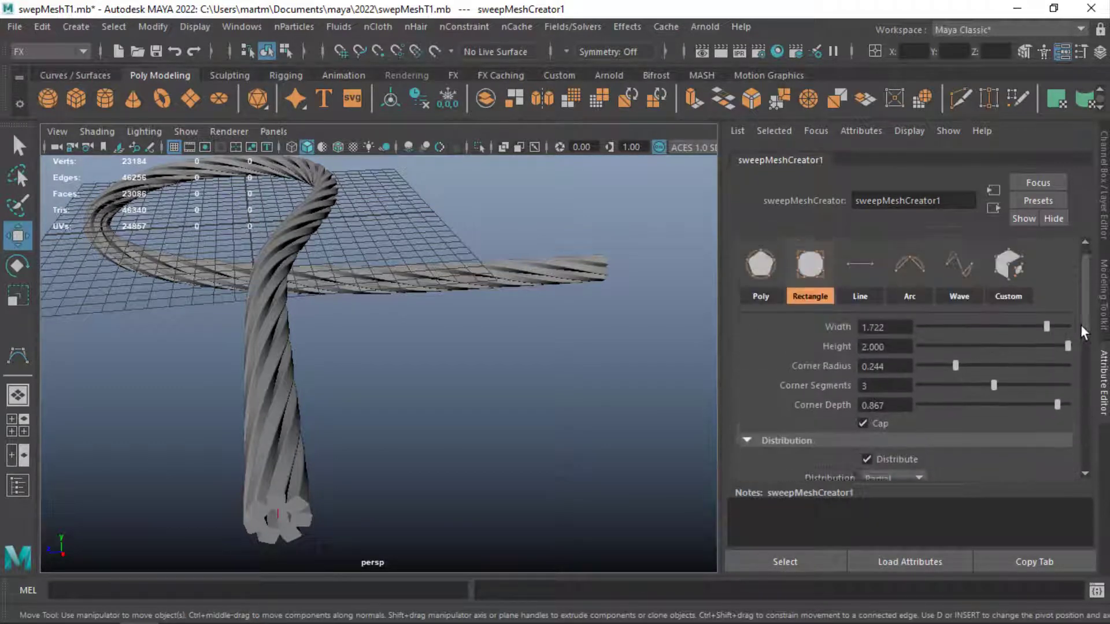
# Step: Switch the strand profile to Line, keeping Radial distribution
pyautogui.click(861, 284)
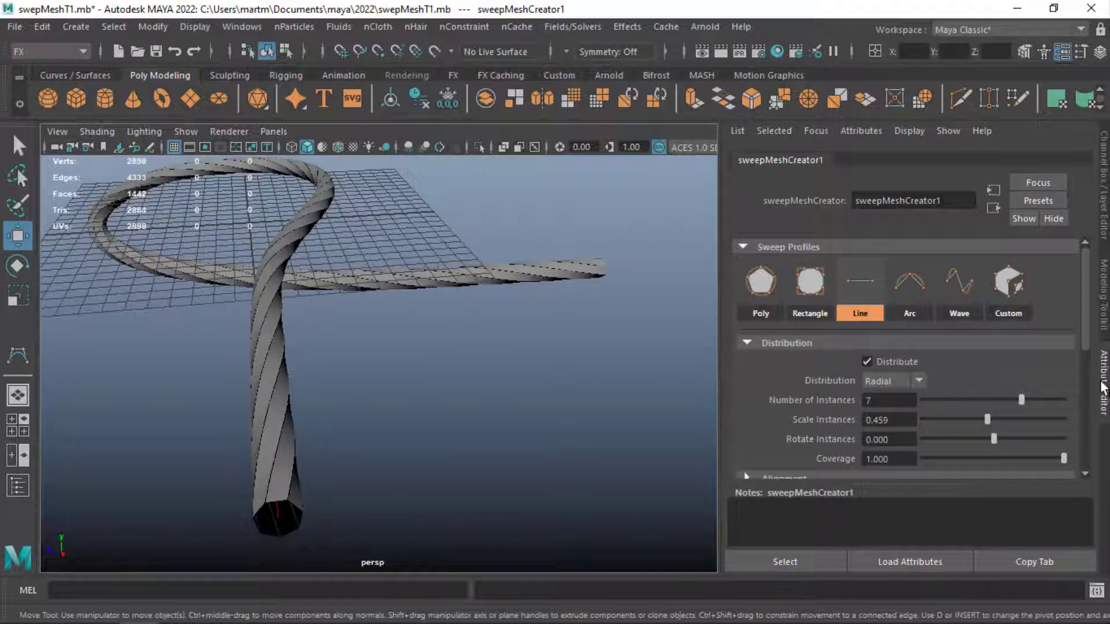
pyautogui.moveTo(1087, 347); pyautogui.dragTo(1089, 363)
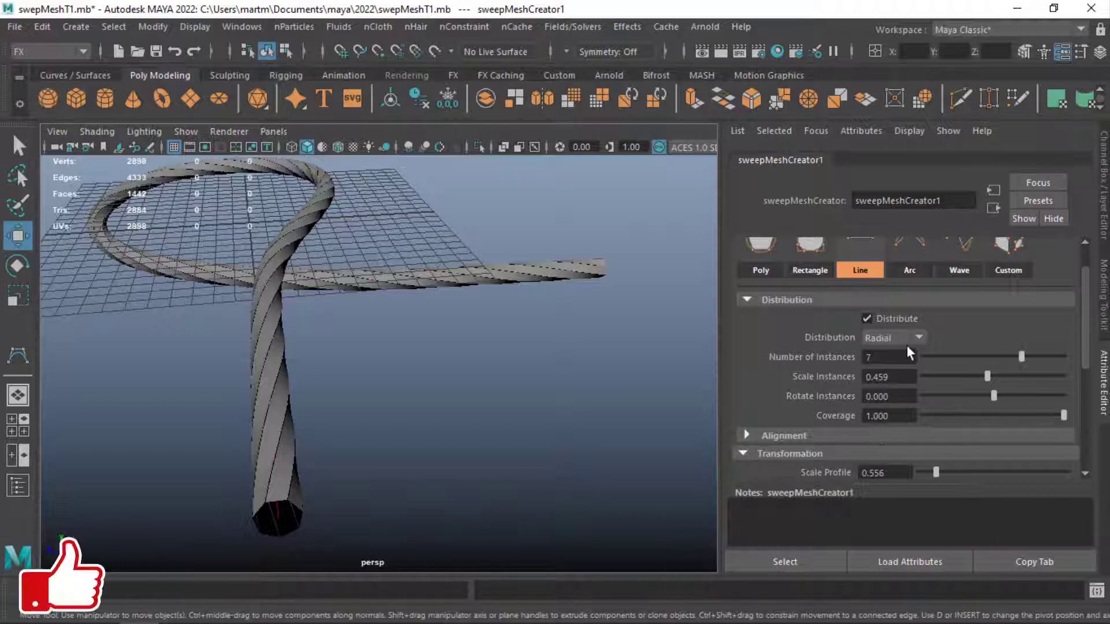
pyautogui.click(918, 337)
pyautogui.click(919, 339)
pyautogui.scroll(2, 1077, 355)
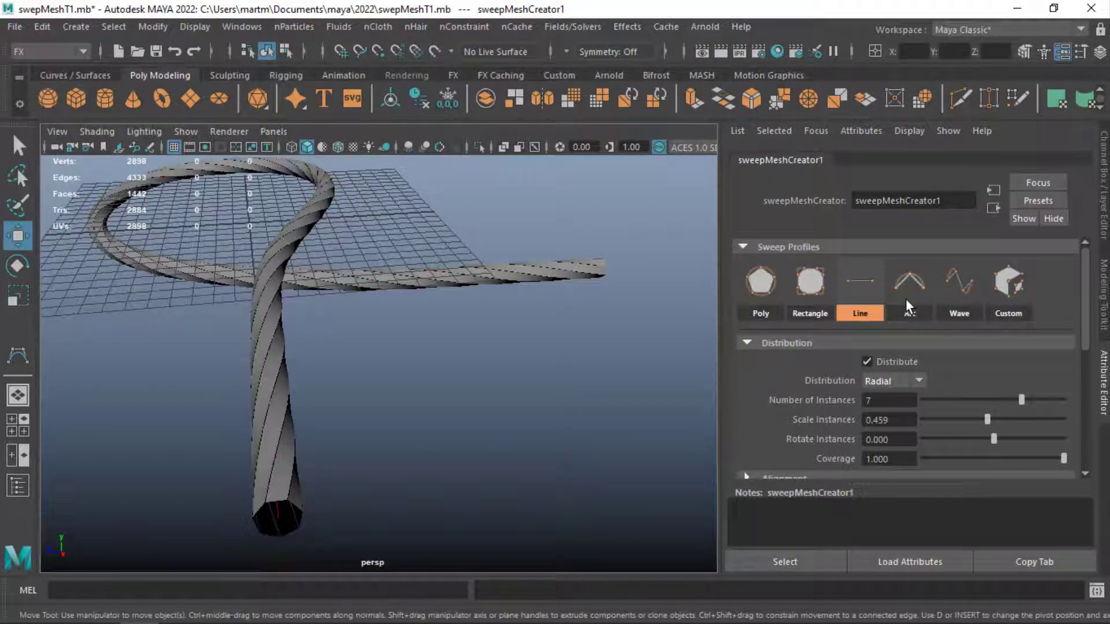
# Step: Change the strand profile to Arc at Angle 180 with 4 segments
pyautogui.click(914, 282)
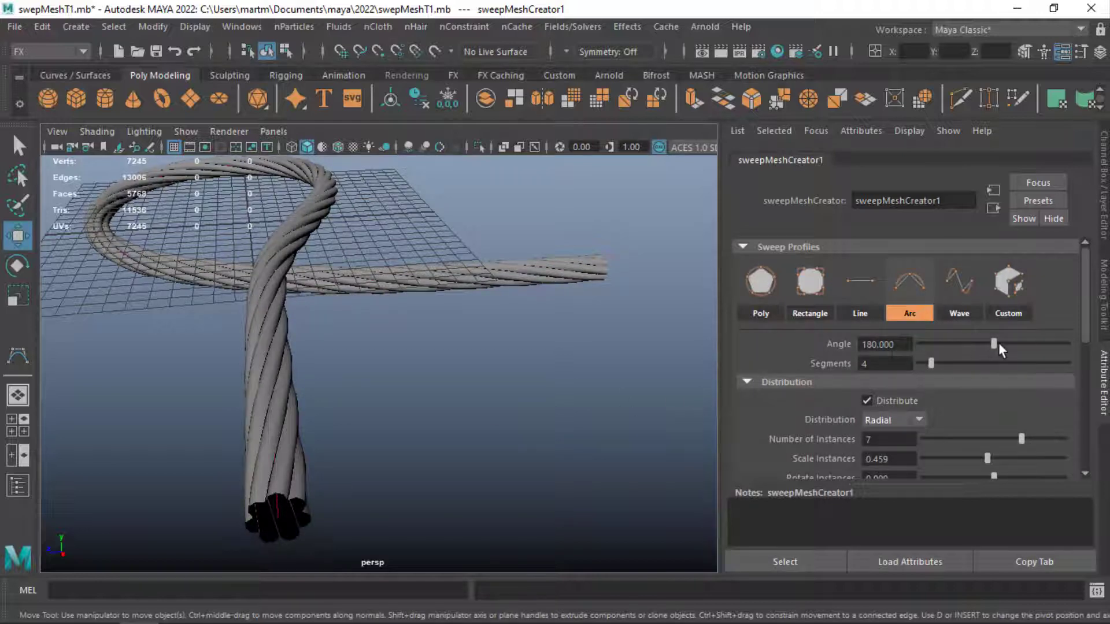
pyautogui.moveTo(525, 425)
pyautogui.keyDown('alt'); pyautogui.mouseDown()
pyautogui.moveTo(563, 400)
pyautogui.moveTo(546, 406)
pyautogui.mouseUp(); pyautogui.keyUp('alt')
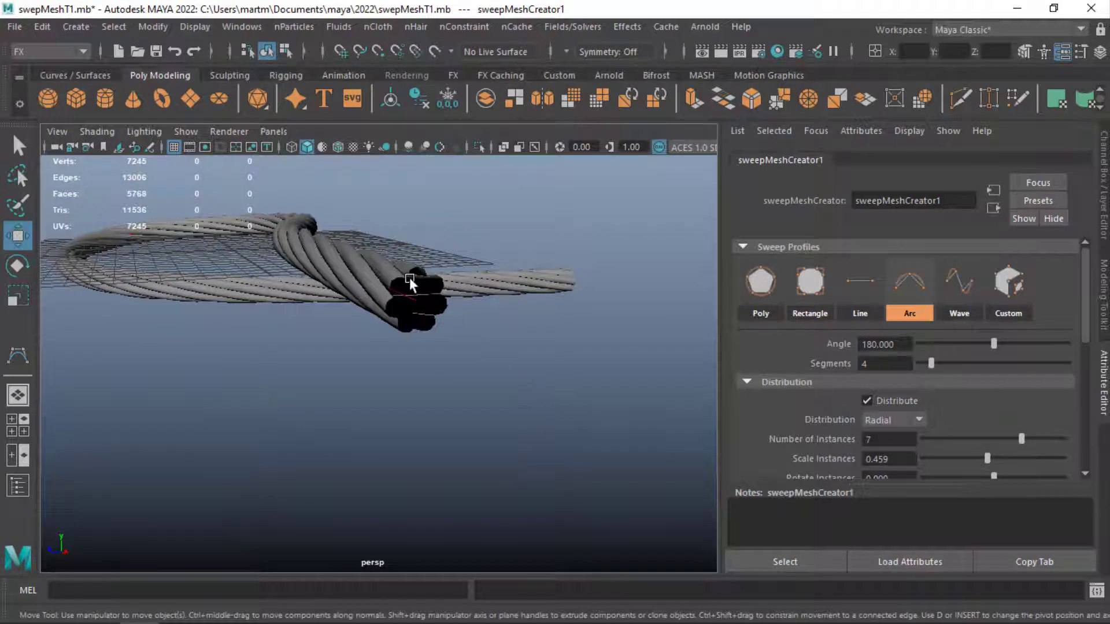
pyautogui.keyDown('alt'); pyautogui.moveTo(504, 314); pyautogui.dragTo(473, 359); pyautogui.keyUp('alt')
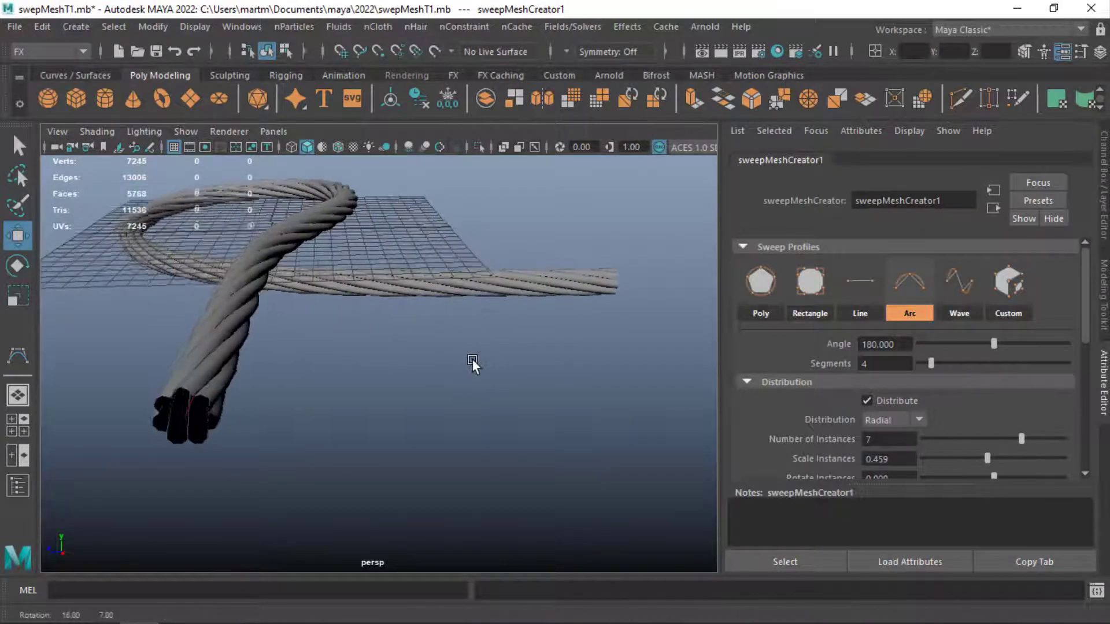
pyautogui.click(228, 365)
# Step: Turn on wireframe-on-shaded and reselect the rope to show its sweep profile settings
pyautogui.click(365, 280)
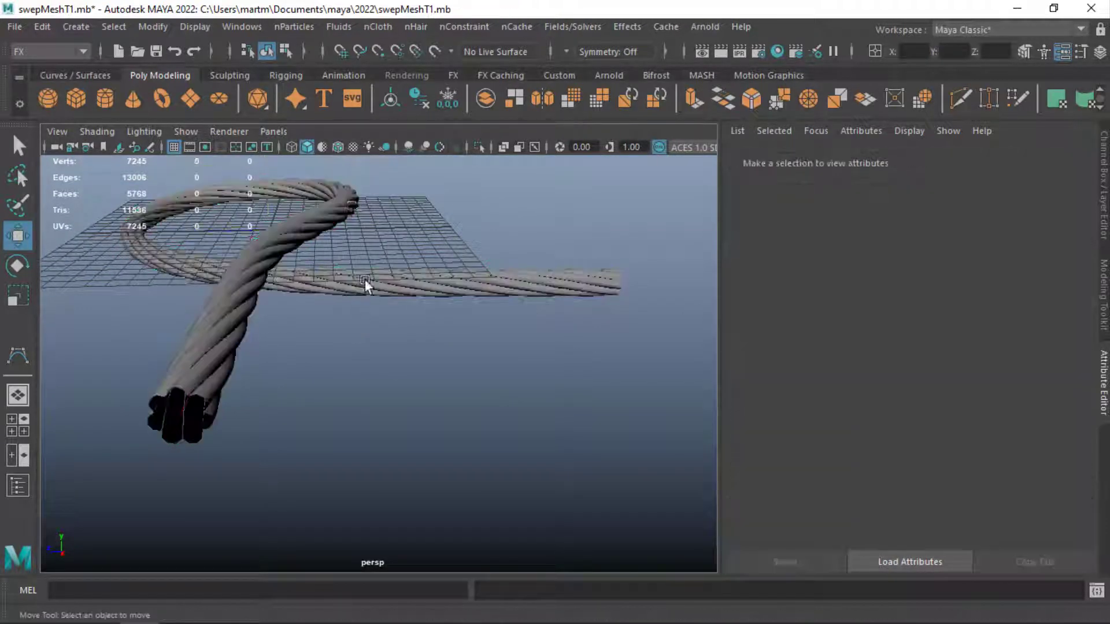
pyautogui.click(339, 146)
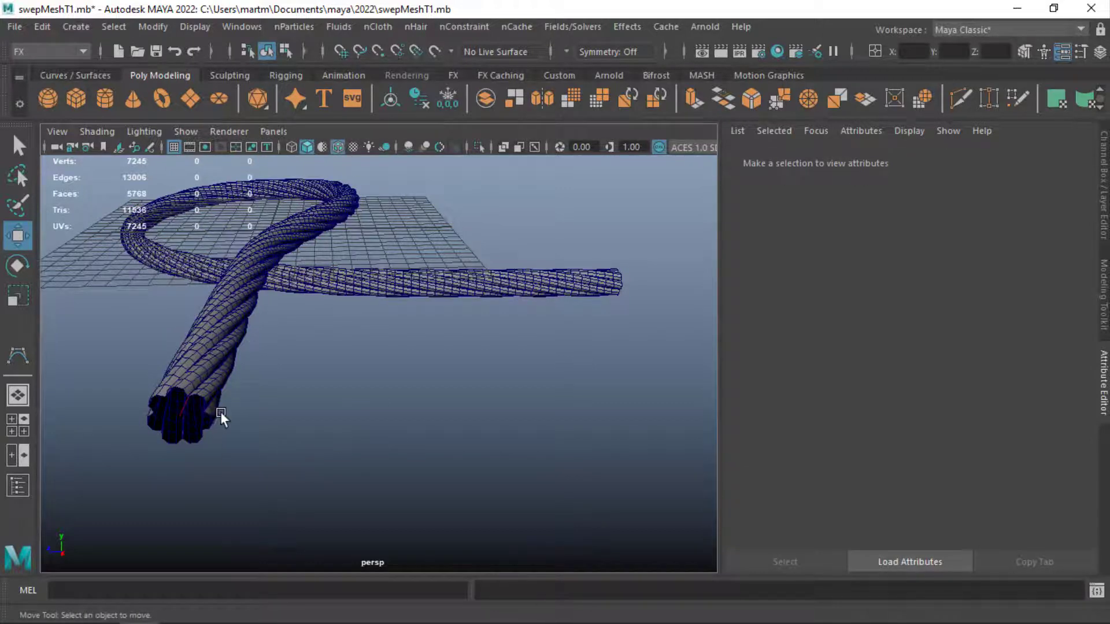
pyautogui.moveTo(221, 411)
pyautogui.keyDown('alt'); pyautogui.mouseDown()
pyautogui.moveTo(375, 415)
pyautogui.moveTo(360, 418)
pyautogui.moveTo(348, 450)
pyautogui.mouseUp(); pyautogui.keyUp('alt')
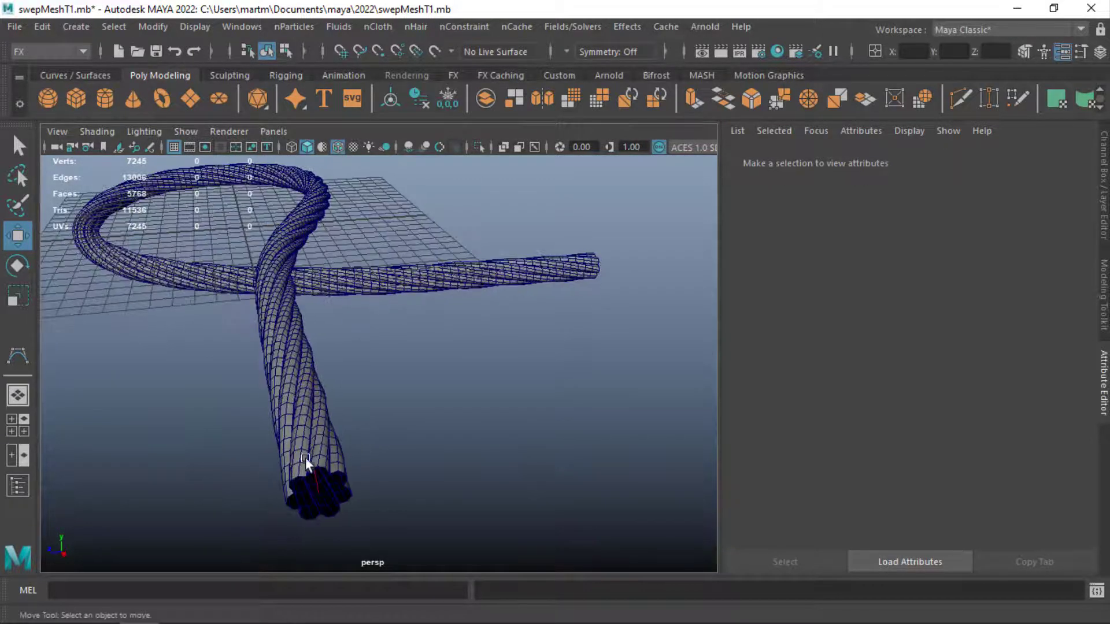
pyautogui.click(318, 495)
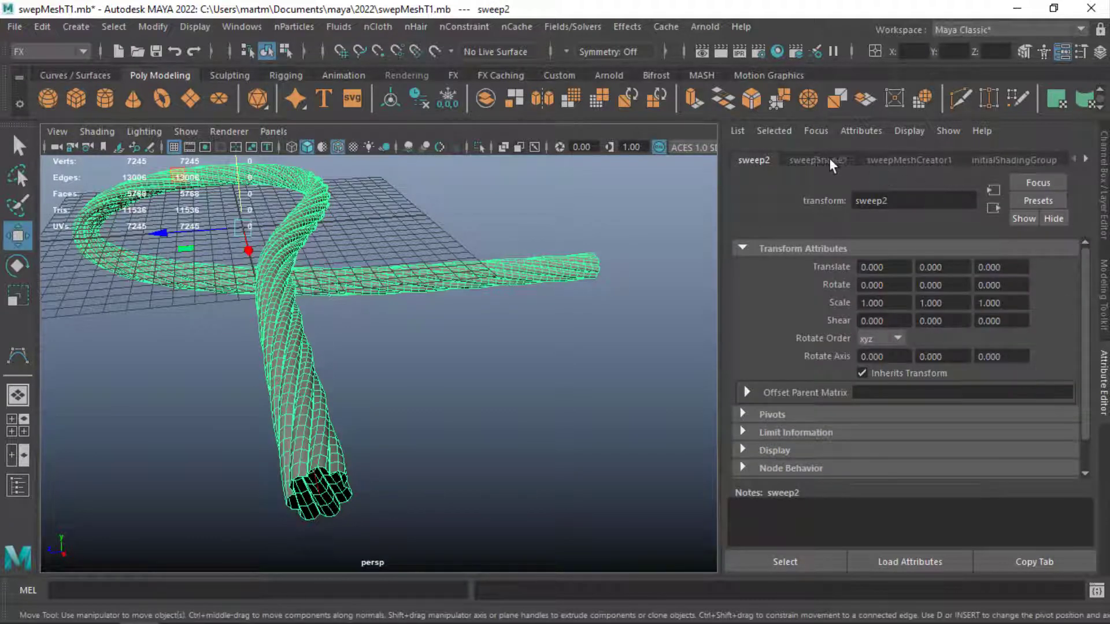
pyautogui.click(894, 161)
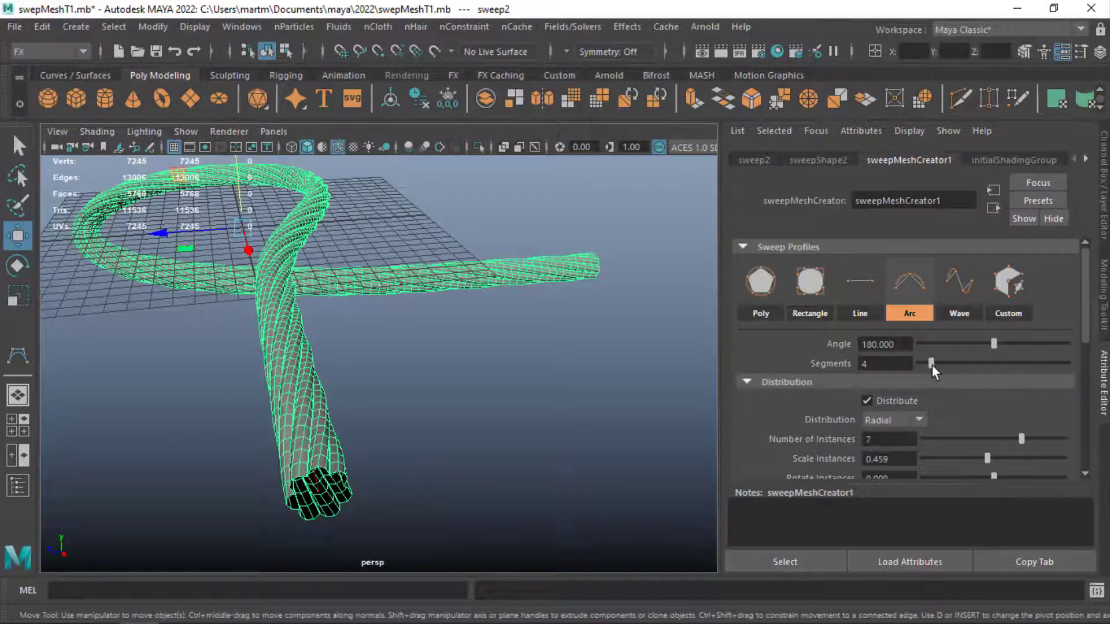
# Step: Set the Arc profile to 7 segments and Angle 62, then deselect the mesh
pyautogui.moveTo(931, 364); pyautogui.dragTo(944, 363)
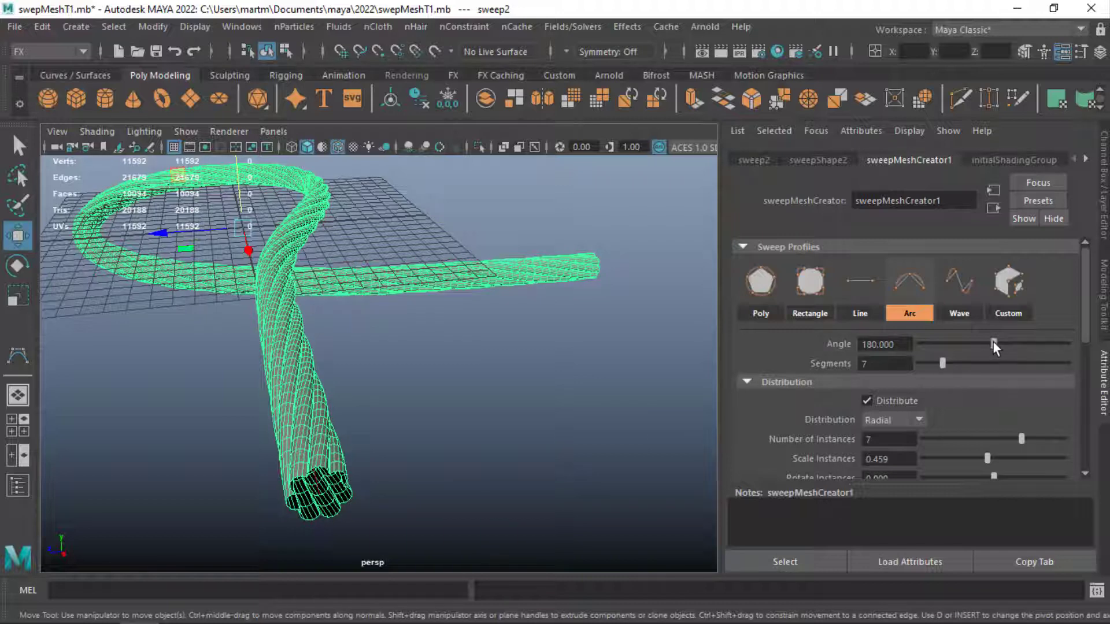
pyautogui.moveTo(993, 341); pyautogui.dragTo(944, 342)
pyautogui.moveTo(452, 415)
pyautogui.keyDown('alt'); pyautogui.mouseDown()
pyautogui.moveTo(408, 477)
pyautogui.moveTo(366, 446)
pyautogui.mouseUp(); pyautogui.keyUp('alt')
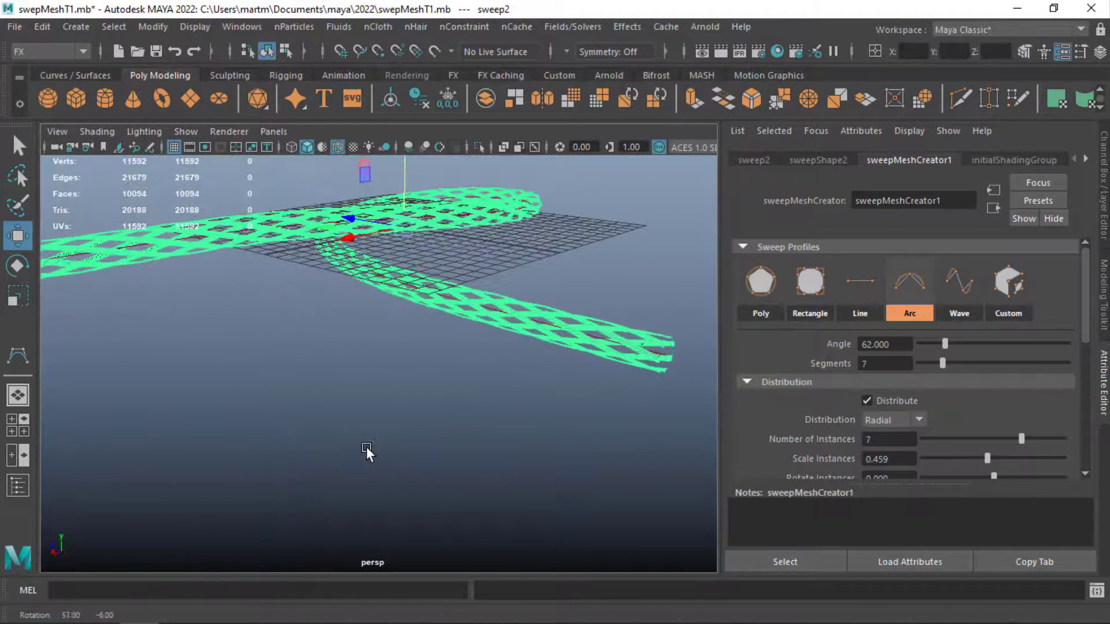
pyautogui.click(404, 433)
pyautogui.moveTo(429, 425)
pyautogui.keyDown('alt'); pyautogui.mouseDown()
pyautogui.moveTo(509, 445)
pyautogui.moveTo(491, 405)
pyautogui.moveTo(532, 525)
pyautogui.moveTo(604, 506)
pyautogui.moveTo(592, 513)
pyautogui.mouseUp(); pyautogui.keyUp('alt')
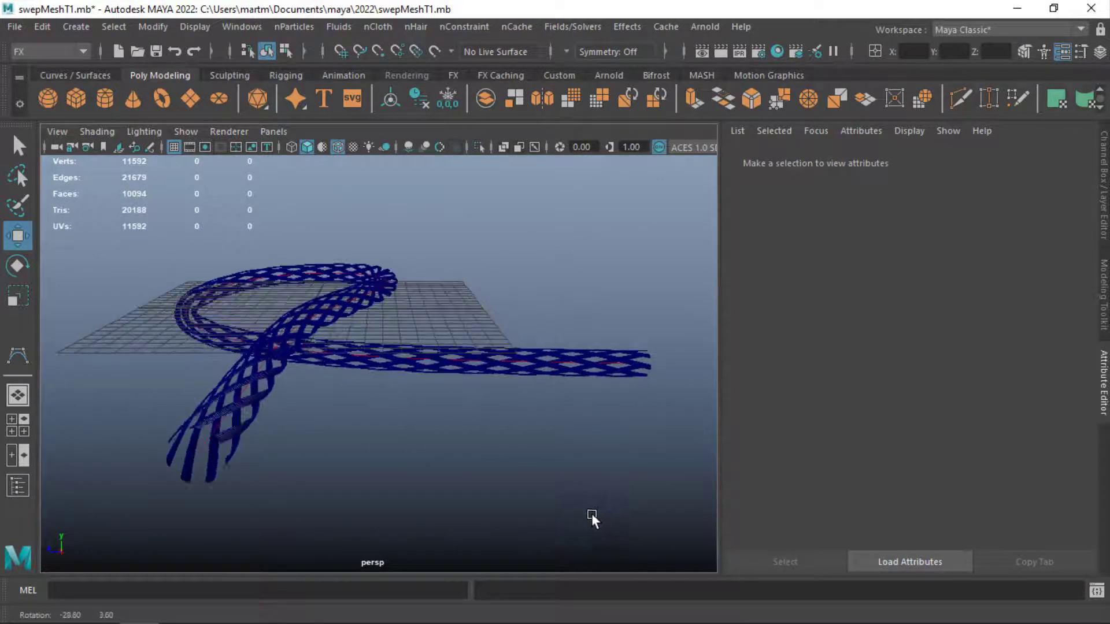
# Step: Turn off wireframe-on-shaded and reselect the sweep mesh to reach its profile settings
pyautogui.click(337, 147)
pyautogui.moveTo(455, 444)
pyautogui.keyDown('alt'); pyautogui.mouseDown()
pyautogui.moveTo(529, 446)
pyautogui.moveTo(462, 458)
pyautogui.moveTo(363, 454)
pyautogui.moveTo(258, 433)
pyautogui.moveTo(452, 454)
pyautogui.moveTo(404, 446)
pyautogui.mouseUp(); pyautogui.keyUp('alt')
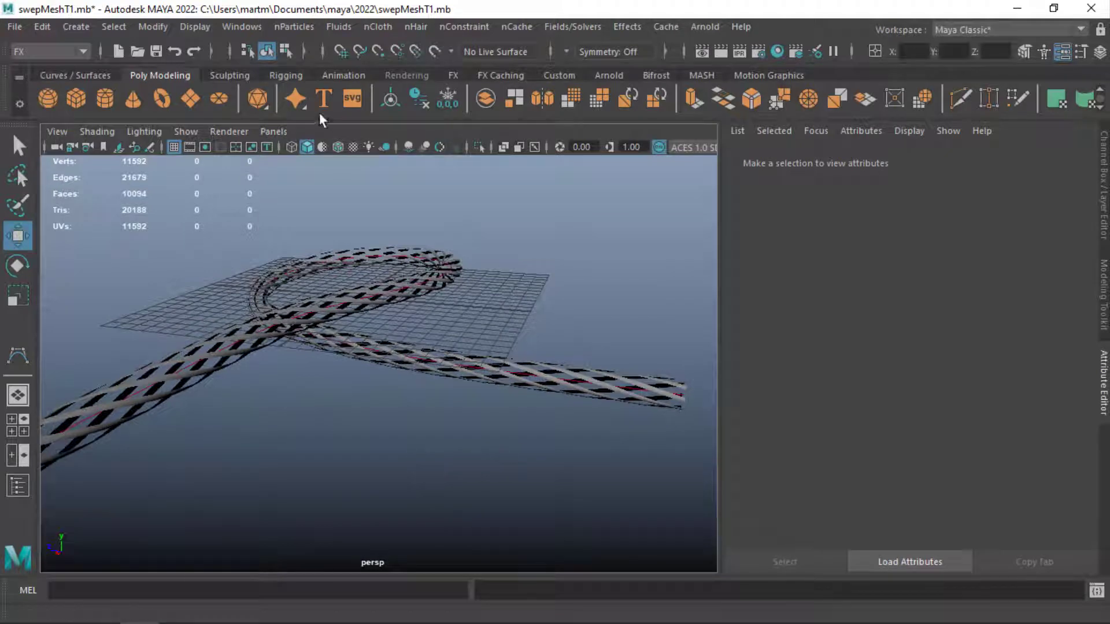
pyautogui.click(620, 386)
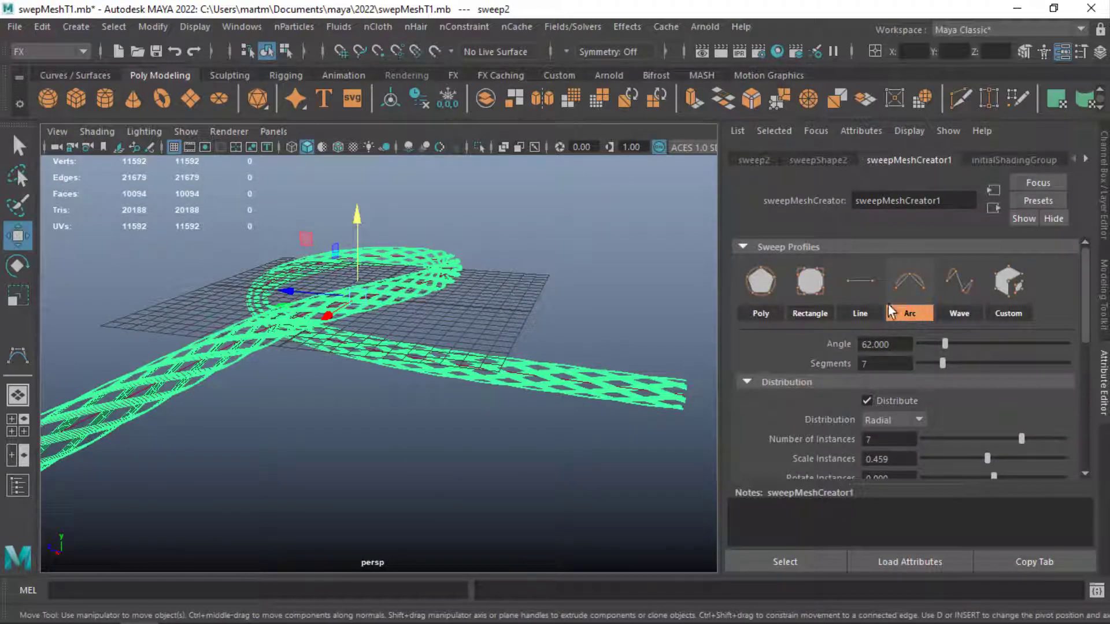
pyautogui.moveTo(684, 382)
pyautogui.keyDown('alt'); pyautogui.mouseDown()
pyautogui.moveTo(621, 374)
pyautogui.moveTo(629, 362)
pyautogui.mouseUp(); pyautogui.keyUp('alt')
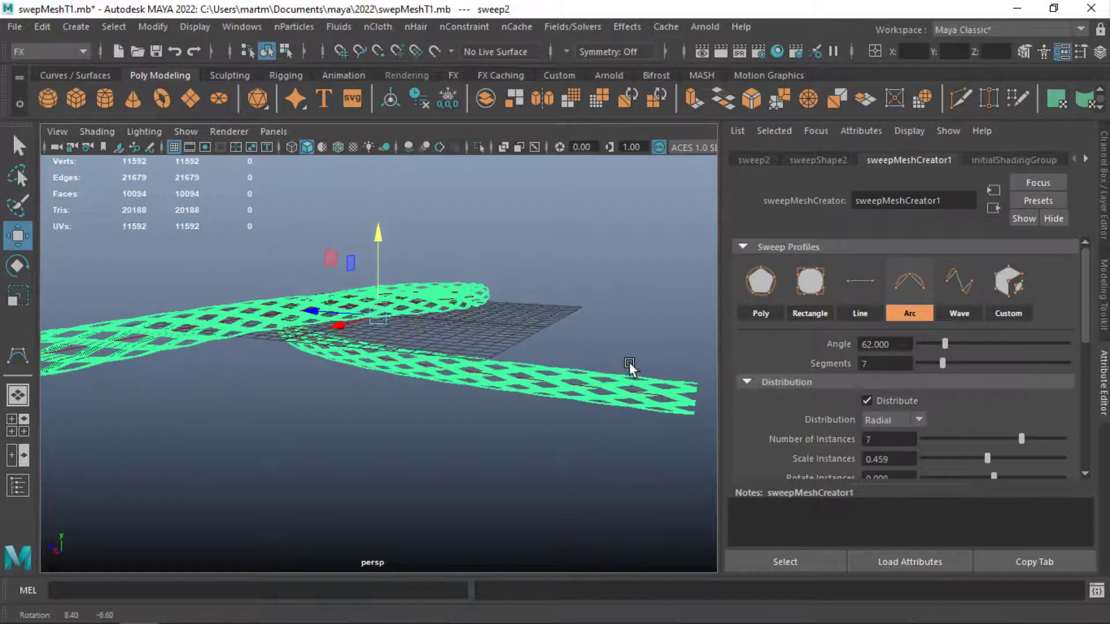
pyautogui.moveTo(1084, 308); pyautogui.dragTo(1077, 299)
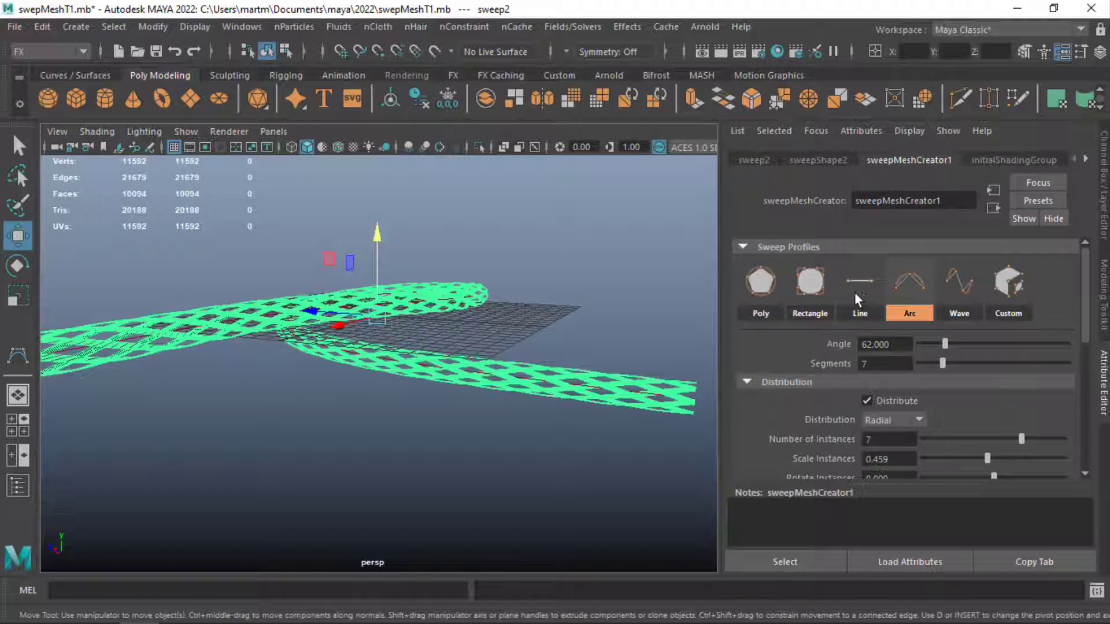
# Step: Switch the sweep profile to Wave and adjust its cycles to 1.944
pyautogui.click(959, 301)
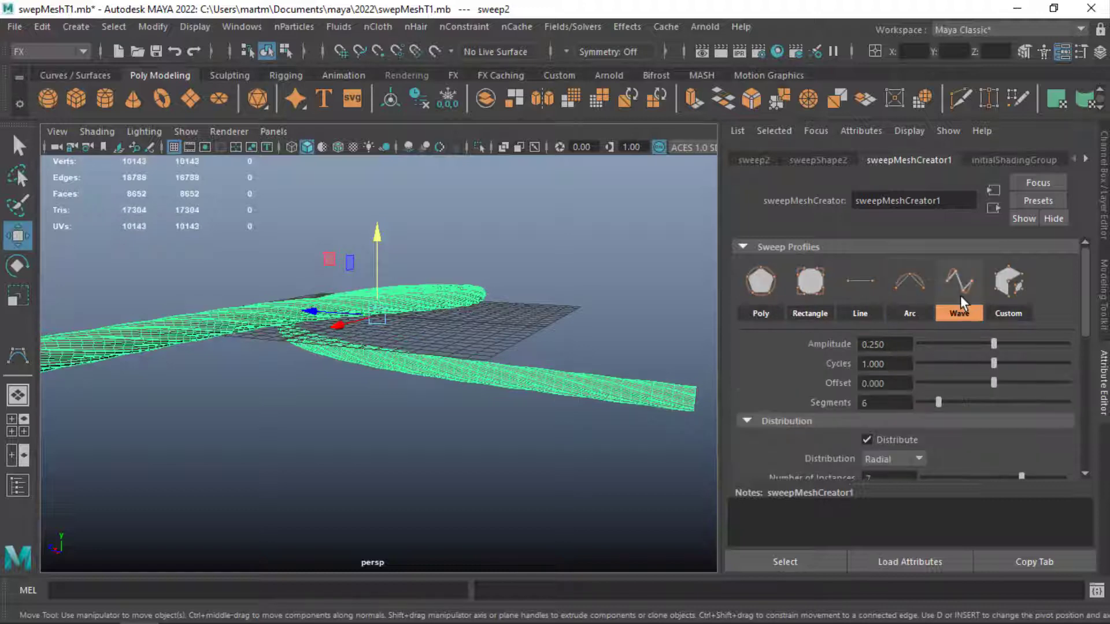
pyautogui.moveTo(399, 362)
pyautogui.keyDown('alt'); pyautogui.mouseDown()
pyautogui.moveTo(385, 385)
pyautogui.moveTo(452, 368)
pyautogui.moveTo(375, 370)
pyautogui.moveTo(412, 371)
pyautogui.mouseUp(); pyautogui.keyUp('alt')
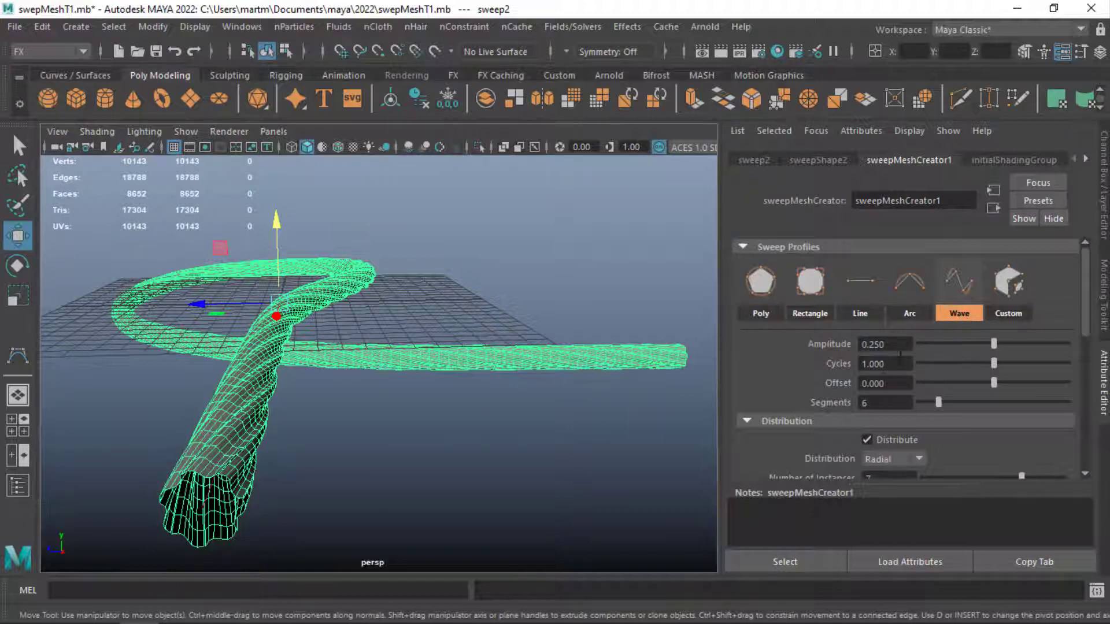
pyautogui.moveTo(994, 361)
pyautogui.mouseDown()
pyautogui.moveTo(952, 362)
pyautogui.moveTo(1024, 362)
pyautogui.moveTo(974, 382)
pyautogui.moveTo(903, 381)
pyautogui.moveTo(1011, 391)
pyautogui.moveTo(942, 387)
pyautogui.moveTo(941, 404)
pyautogui.moveTo(974, 411)
pyautogui.moveTo(954, 412)
pyautogui.moveTo(974, 412)
pyautogui.moveTo(952, 406)
pyautogui.moveTo(980, 390)
pyautogui.moveTo(1005, 399)
pyautogui.mouseUp()
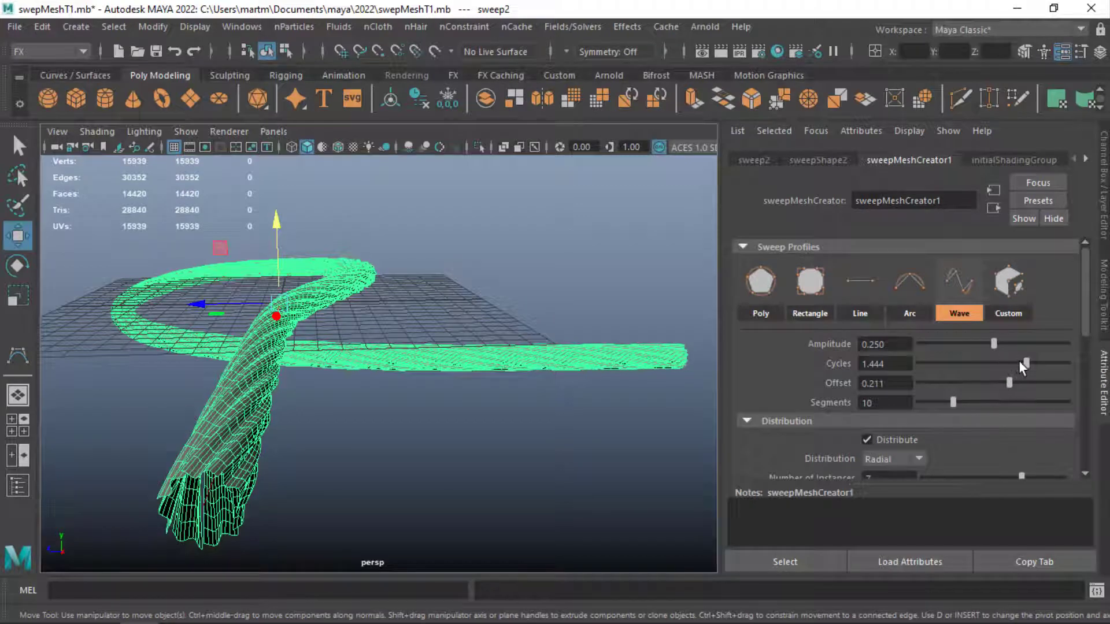
pyautogui.moveTo(1024, 362); pyautogui.dragTo(944, 365)
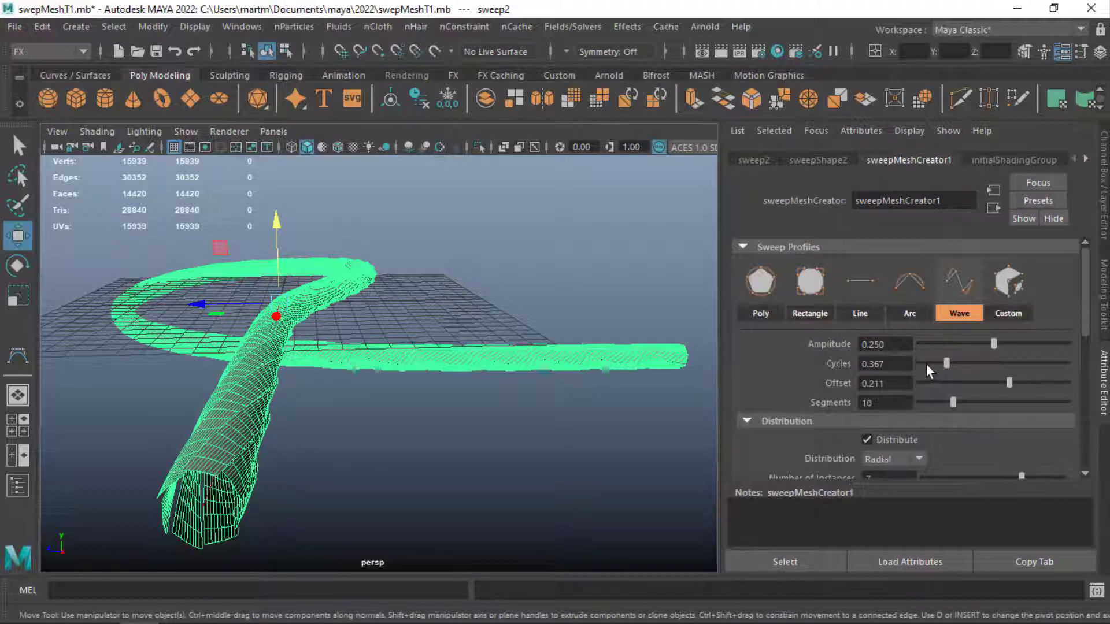
pyautogui.moveTo(947, 363); pyautogui.dragTo(1062, 366)
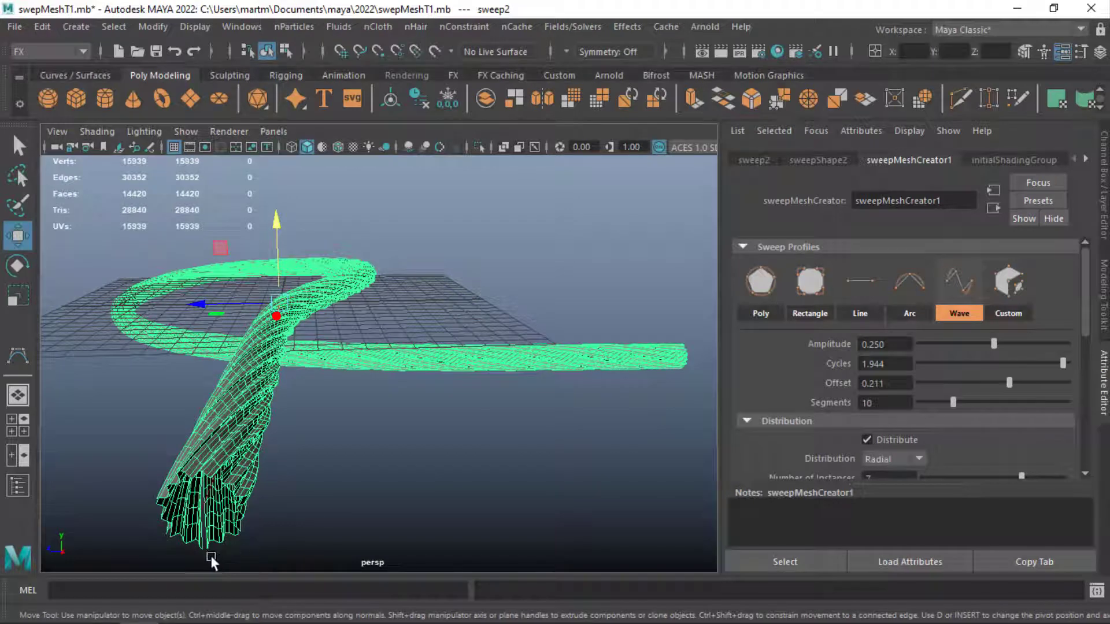
# Step: Set the wave amplitude to 0.192, with offset 0.211 and 10 segments
pyautogui.click(161, 532)
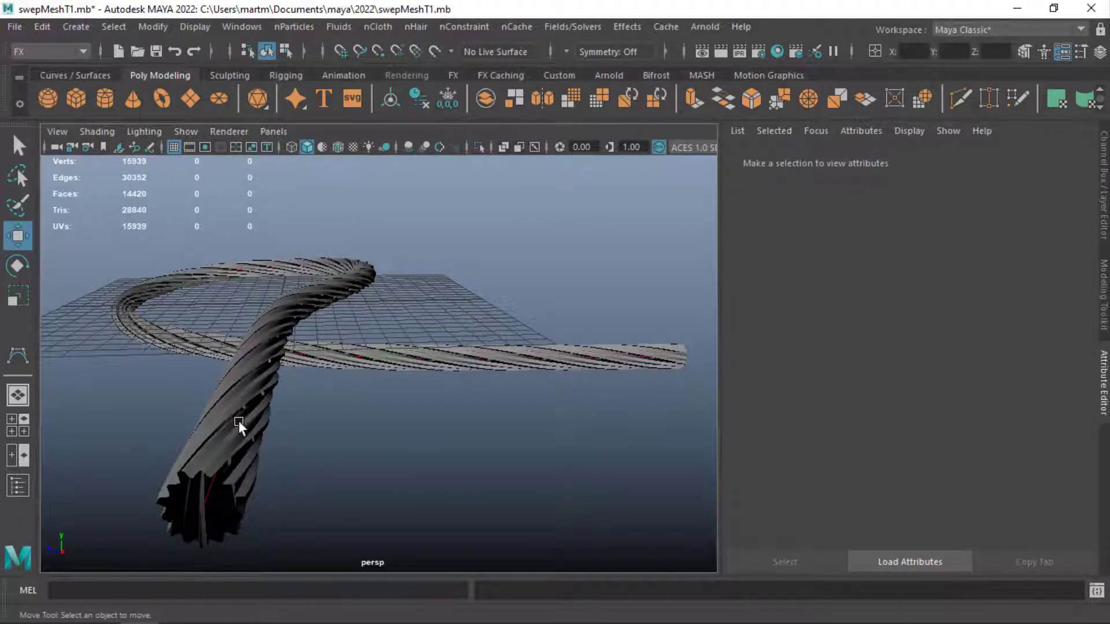
pyautogui.click(216, 505)
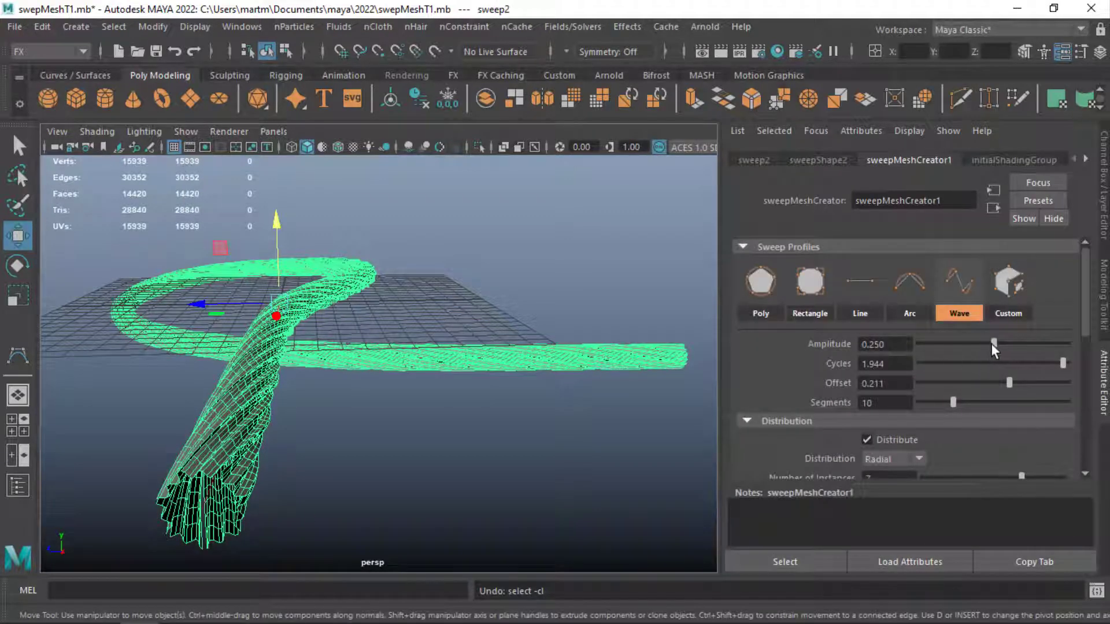
pyautogui.moveTo(990, 343)
pyautogui.mouseDown()
pyautogui.moveTo(1090, 344)
pyautogui.moveTo(982, 342)
pyautogui.mouseUp()
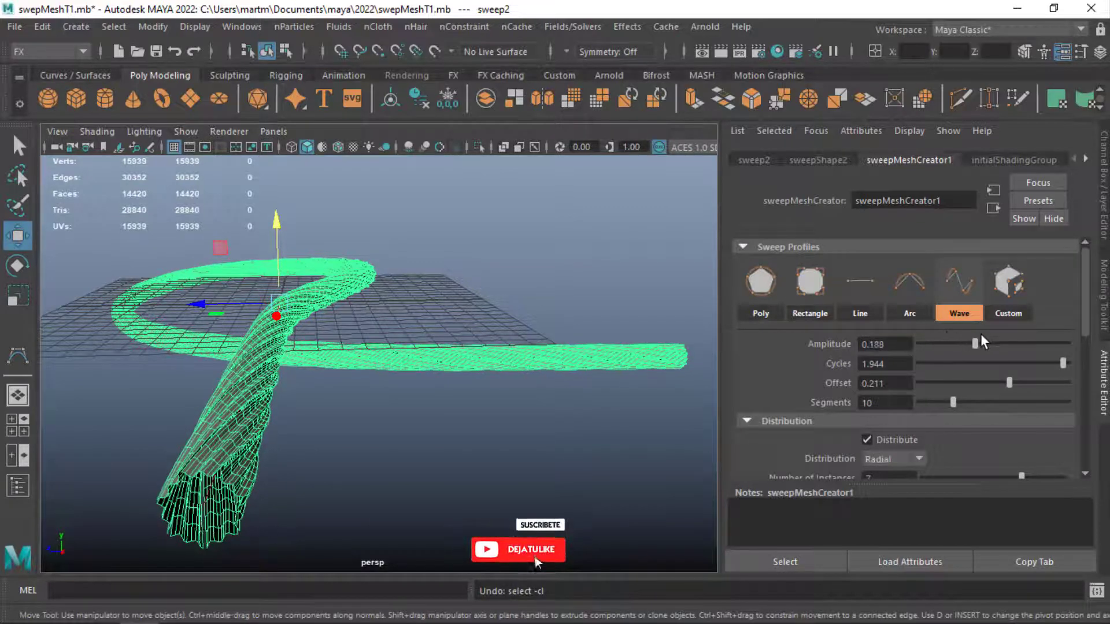
pyautogui.moveTo(981, 335); pyautogui.dragTo(983, 337)
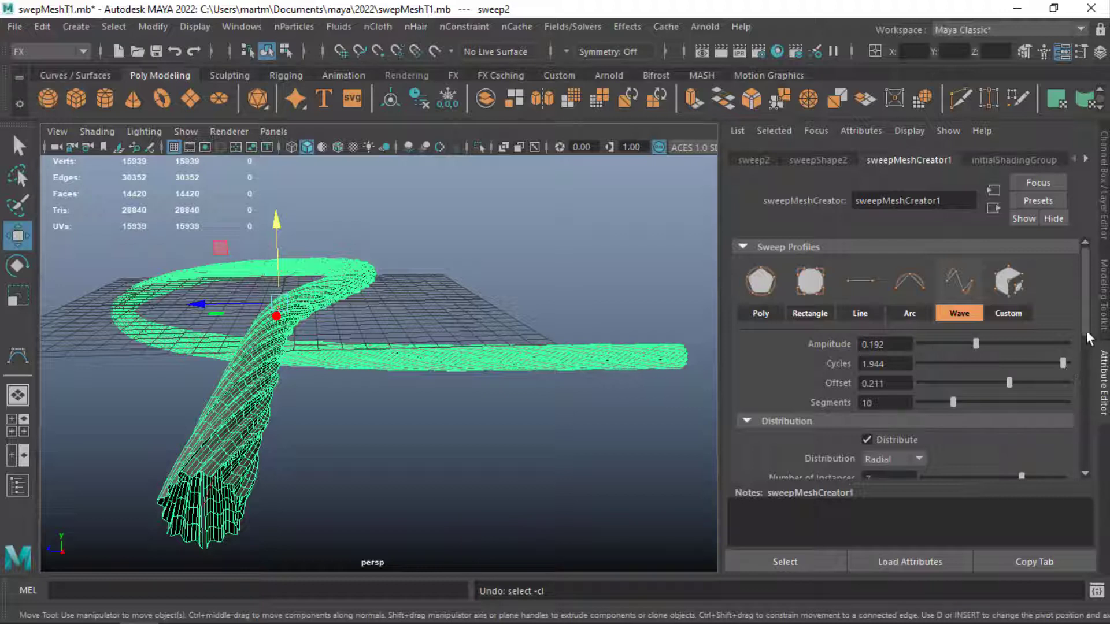
pyautogui.moveTo(1086, 333); pyautogui.dragTo(1085, 412)
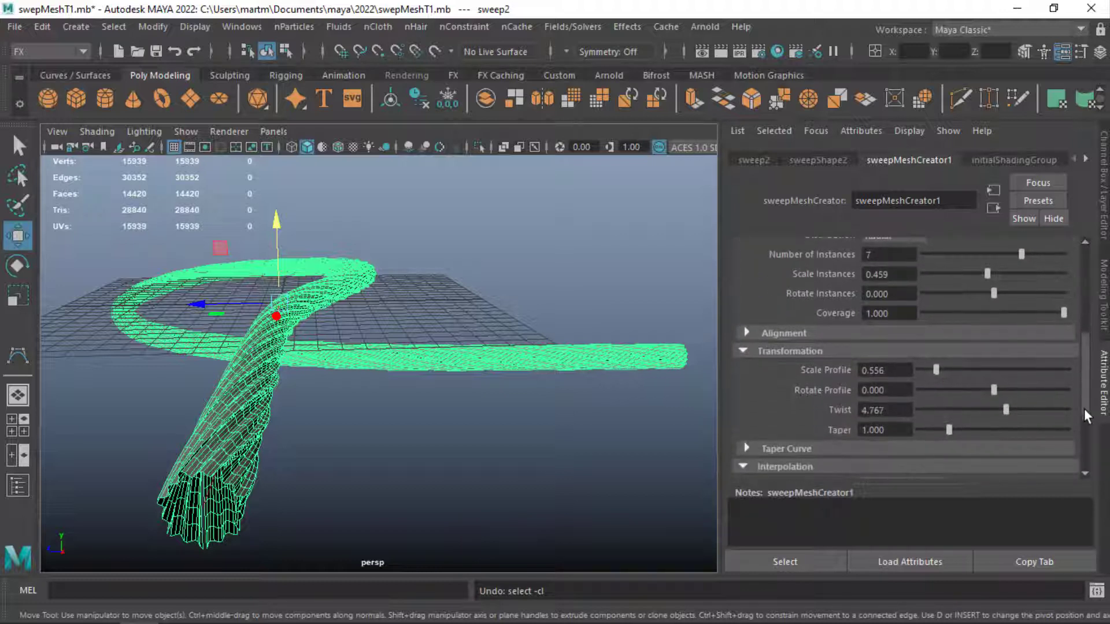
# Step: Raise the sweep Twist to 9.533, leaving Taper at 0.972
pyautogui.scroll(2, 1084, 411)
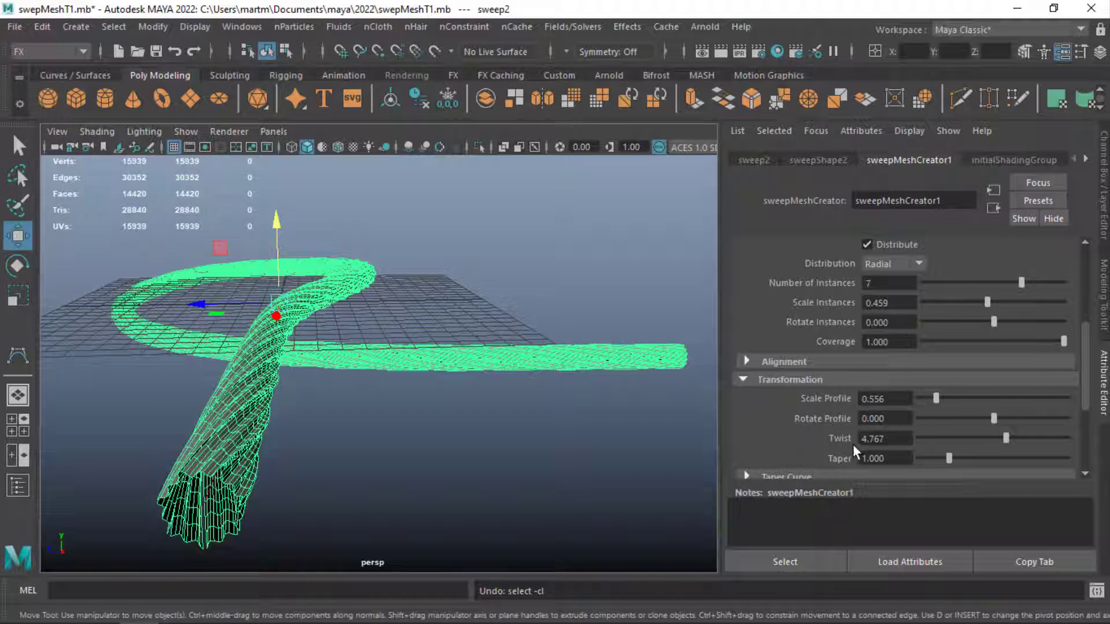
pyautogui.moveTo(1006, 437)
pyautogui.mouseDown()
pyautogui.moveTo(953, 443)
pyautogui.moveTo(1087, 443)
pyautogui.mouseUp()
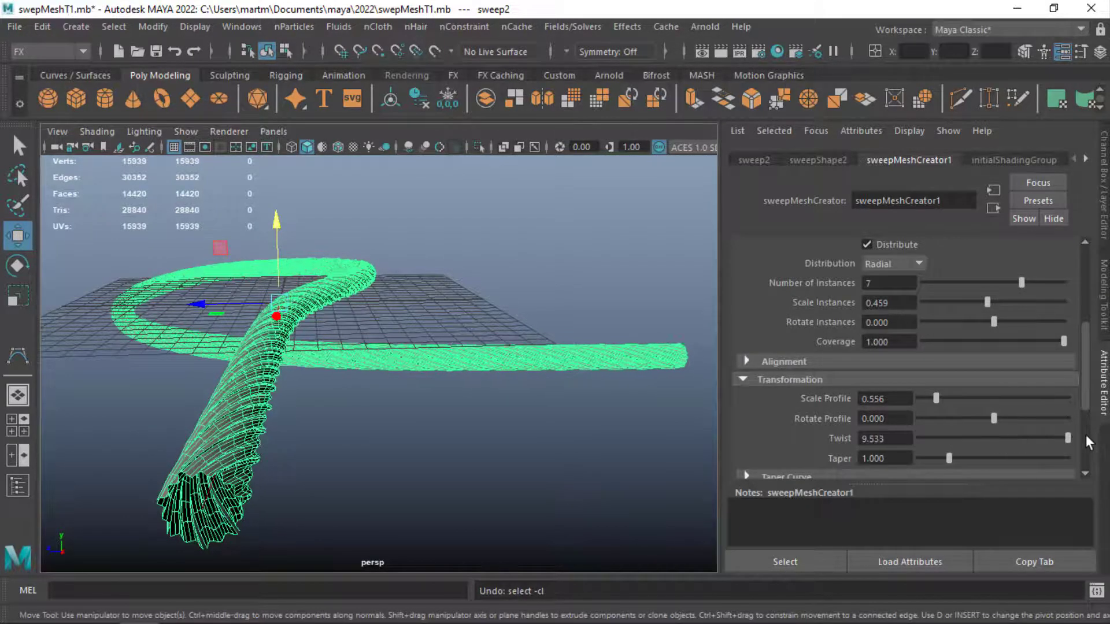
pyautogui.moveTo(950, 457)
pyautogui.mouseDown()
pyautogui.moveTo(979, 457)
pyautogui.moveTo(948, 460)
pyautogui.mouseUp()
pyautogui.moveTo(1084, 375); pyautogui.dragTo(1092, 310)
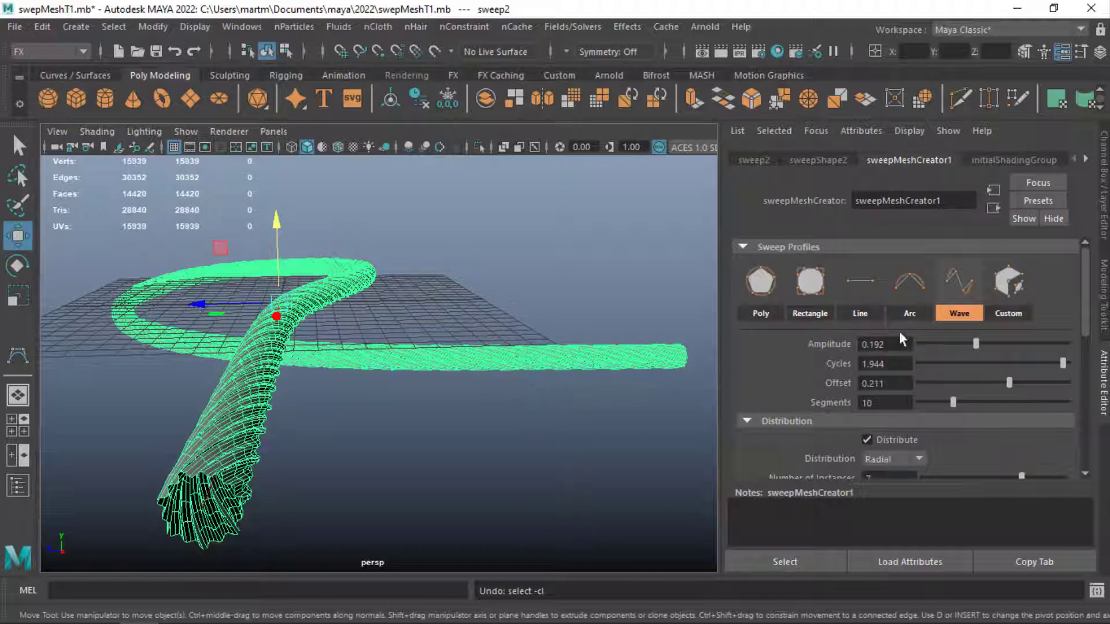
# Step: Switch the sweep profile to Custom and bring up the scene's layer list
pyautogui.click(1004, 296)
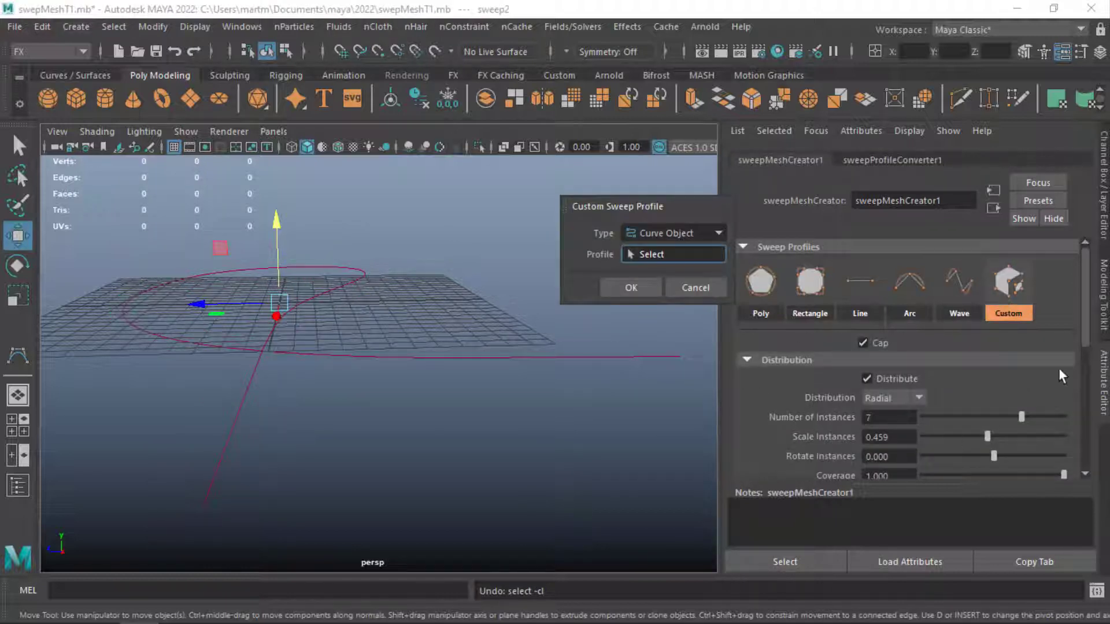
pyautogui.click(1104, 232)
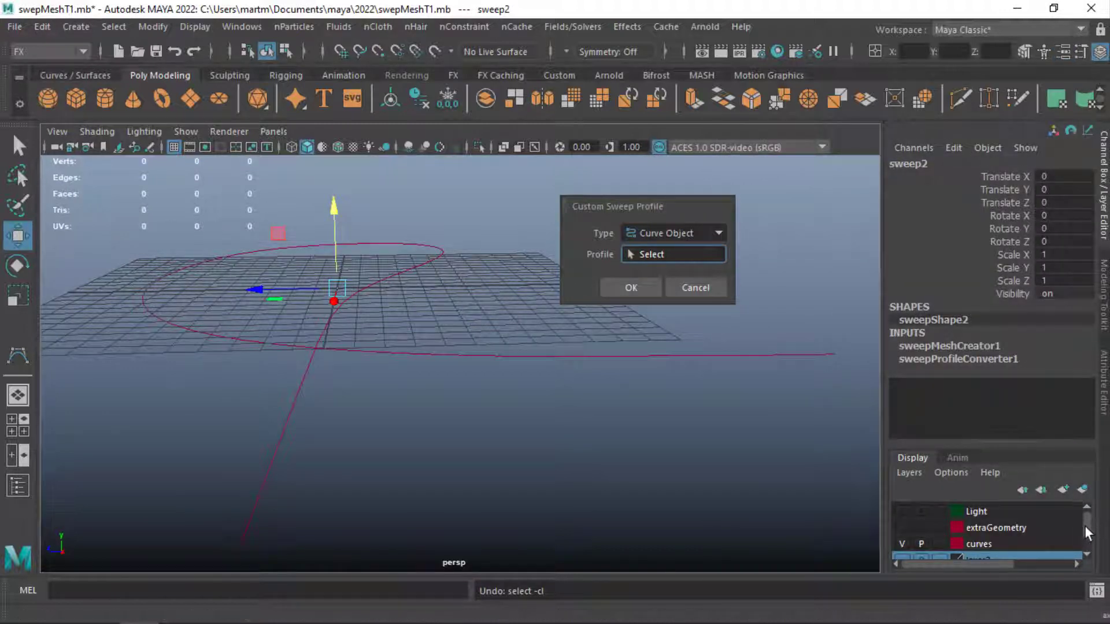
pyautogui.moveTo(1084, 525)
pyautogui.mouseDown()
pyautogui.moveTo(1086, 535)
pyautogui.moveTo(1087, 524)
pyautogui.mouseUp()
pyautogui.click(903, 528)
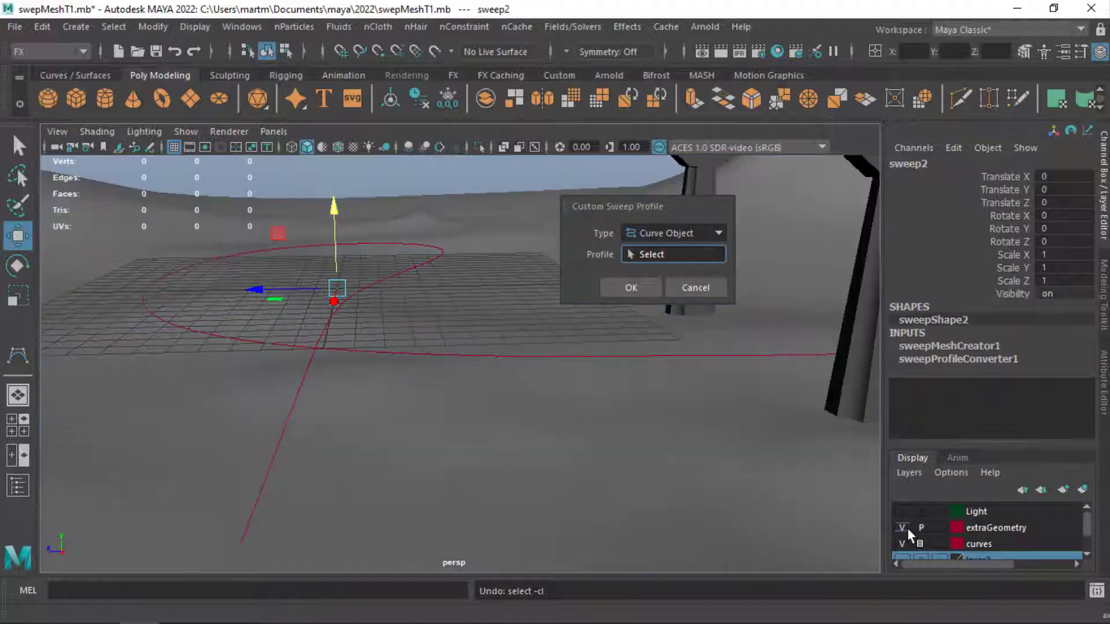
pyautogui.click(907, 528)
# Step: Make layer2 visible and open the custom profile Type choices
pyautogui.moveTo(1086, 514); pyautogui.dragTo(1081, 526)
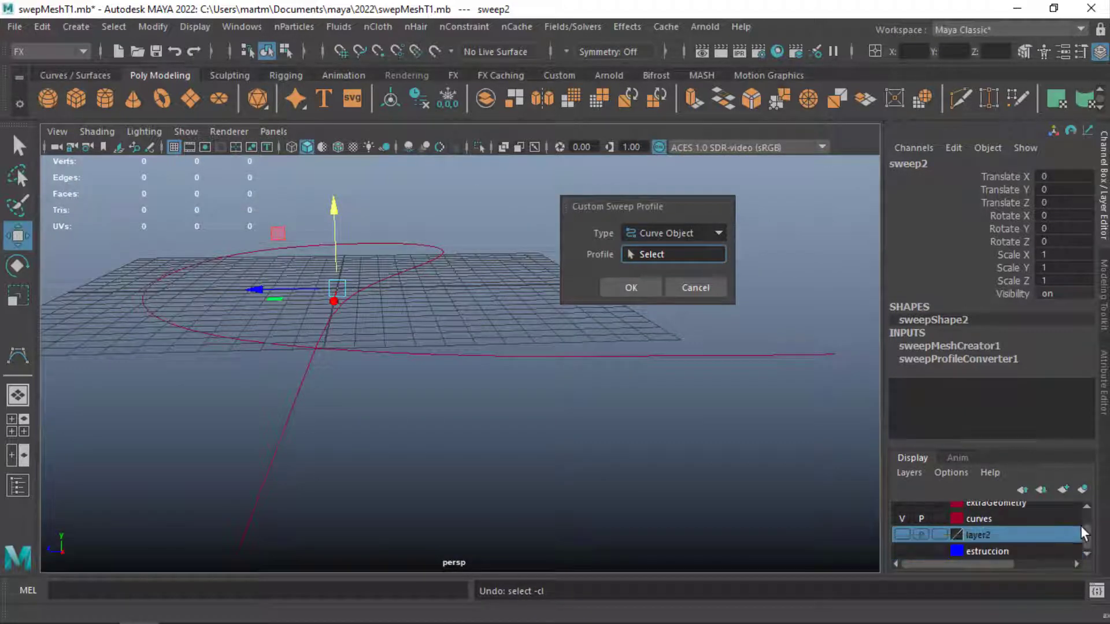
pyautogui.click(906, 532)
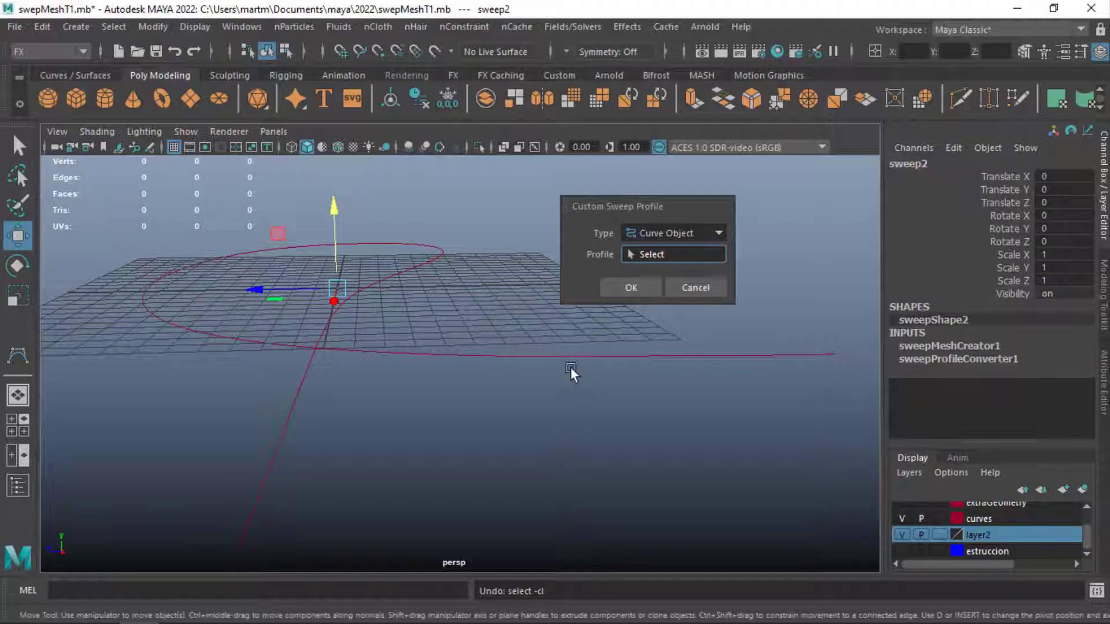
pyautogui.moveTo(593, 386)
pyautogui.keyDown('alt'); pyautogui.mouseDown()
pyautogui.moveTo(532, 377)
pyautogui.moveTo(625, 395)
pyautogui.moveTo(502, 400)
pyautogui.moveTo(591, 378)
pyautogui.moveTo(584, 369)
pyautogui.moveTo(589, 378)
pyautogui.mouseUp(); pyautogui.keyUp('alt')
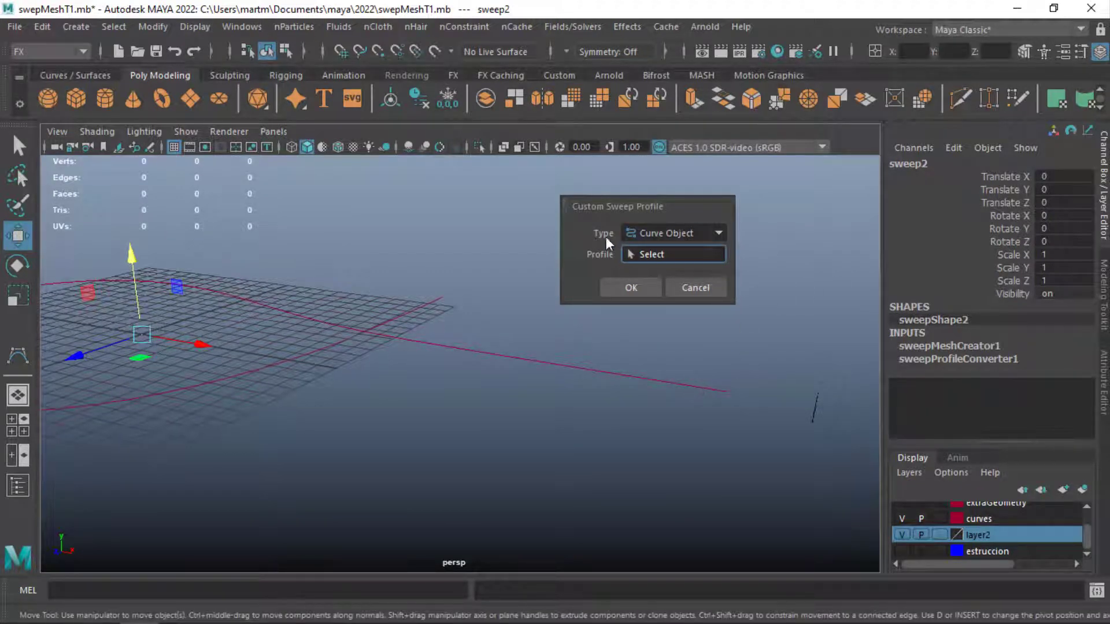
pyautogui.click(719, 232)
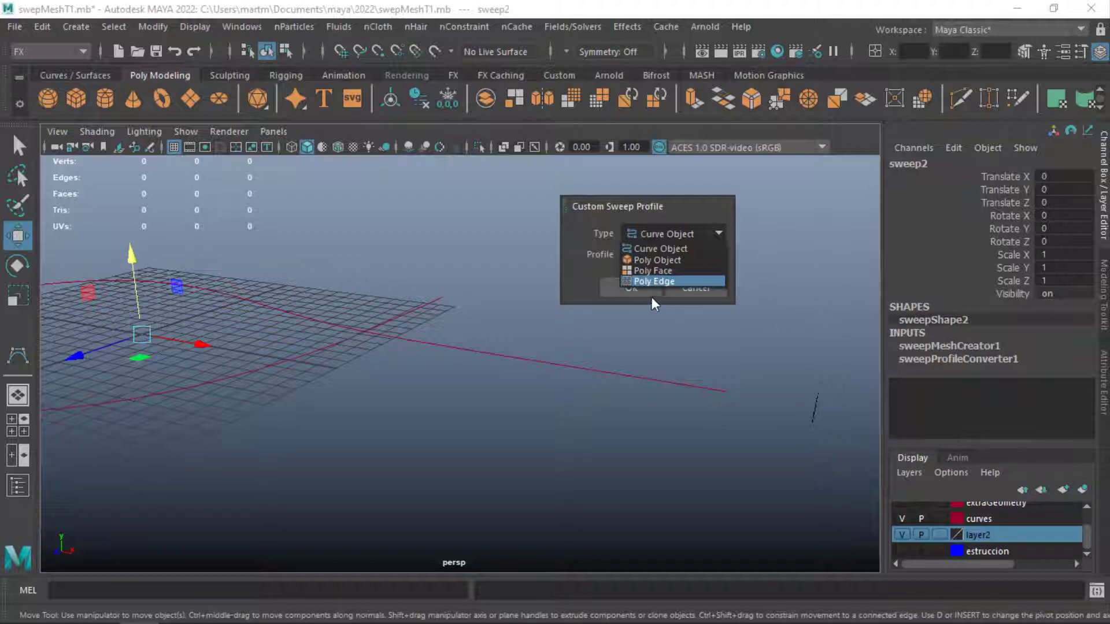
# Step: Set the custom sweep profile to the GuideP poly object and confirm it
pyautogui.click(645, 261)
pyautogui.moveTo(665, 404)
pyautogui.keyDown('alt'); pyautogui.mouseDown()
pyautogui.moveTo(785, 429)
pyautogui.moveTo(588, 411)
pyautogui.moveTo(547, 400)
pyautogui.moveTo(636, 411)
pyautogui.moveTo(598, 393)
pyautogui.moveTo(515, 386)
pyautogui.mouseUp(); pyautogui.keyUp('alt')
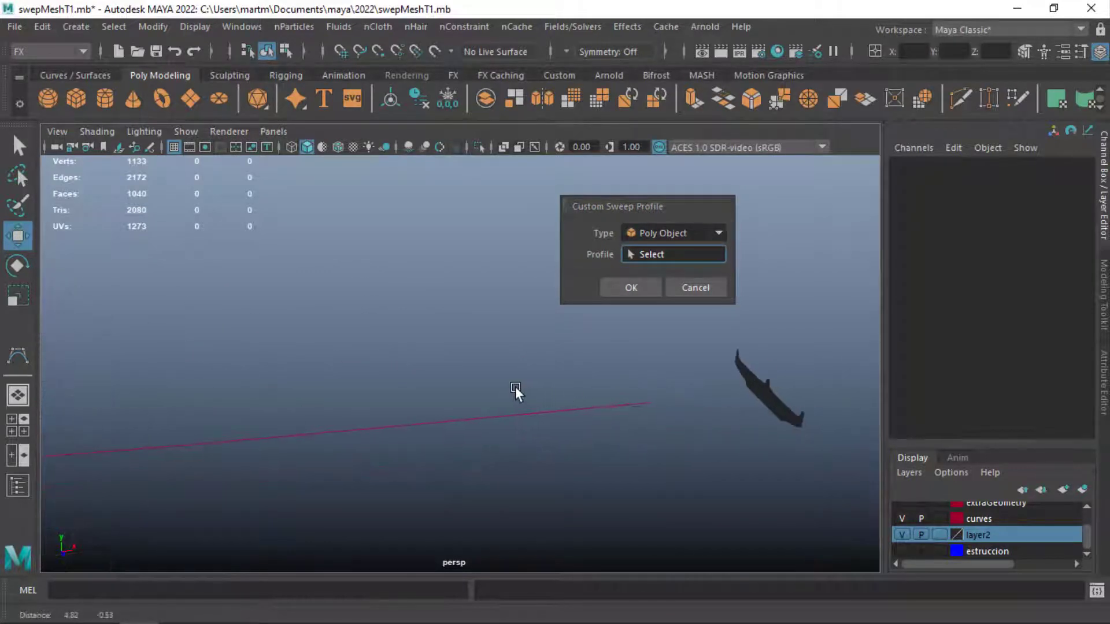
pyautogui.click(762, 394)
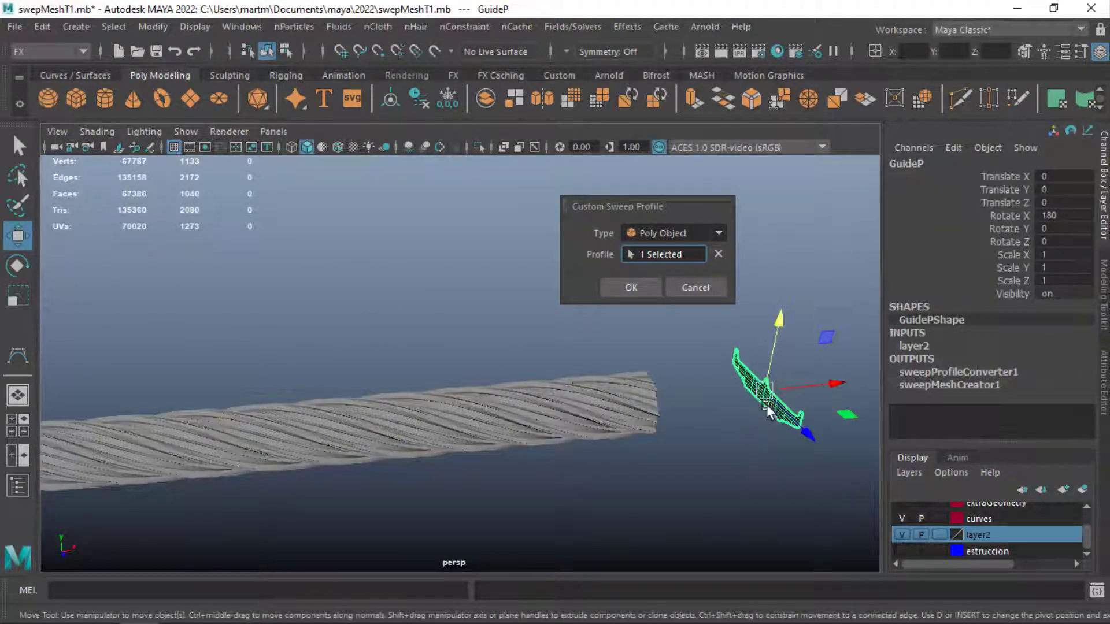
pyautogui.moveTo(748, 422)
pyautogui.keyDown('alt'); pyautogui.mouseDown()
pyautogui.moveTo(665, 400)
pyautogui.moveTo(657, 419)
pyautogui.moveTo(760, 512)
pyautogui.moveTo(806, 519)
pyautogui.mouseUp(); pyautogui.keyUp('alt')
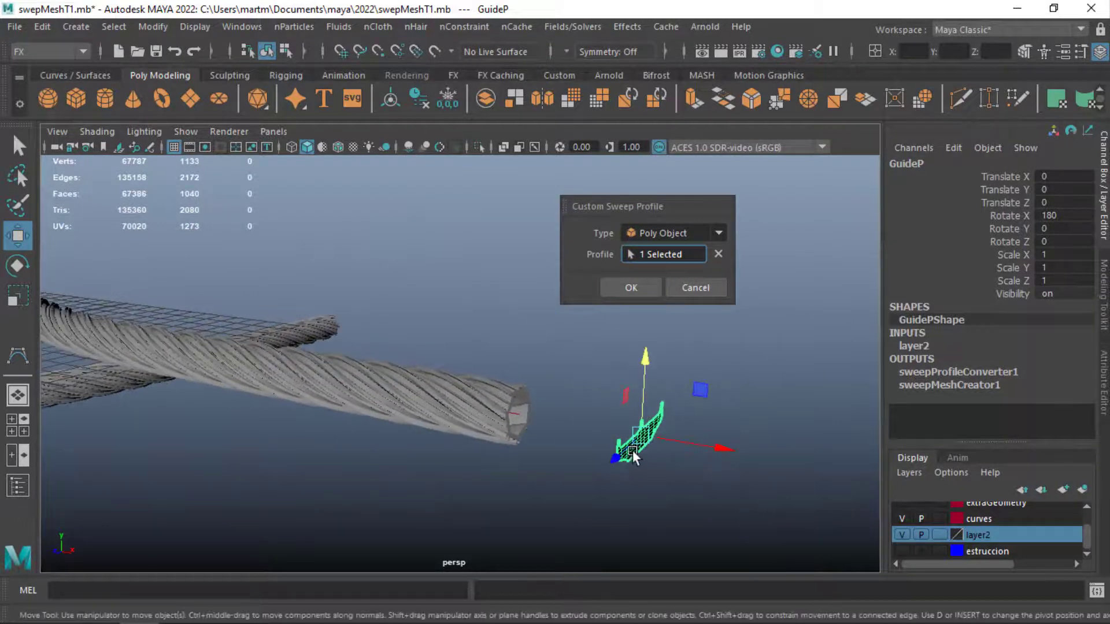
pyautogui.moveTo(515, 439)
pyautogui.keyDown('alt'); pyautogui.mouseDown()
pyautogui.moveTo(518, 461)
pyautogui.moveTo(525, 449)
pyautogui.moveTo(629, 421)
pyautogui.moveTo(695, 457)
pyautogui.mouseUp(); pyautogui.keyUp('alt')
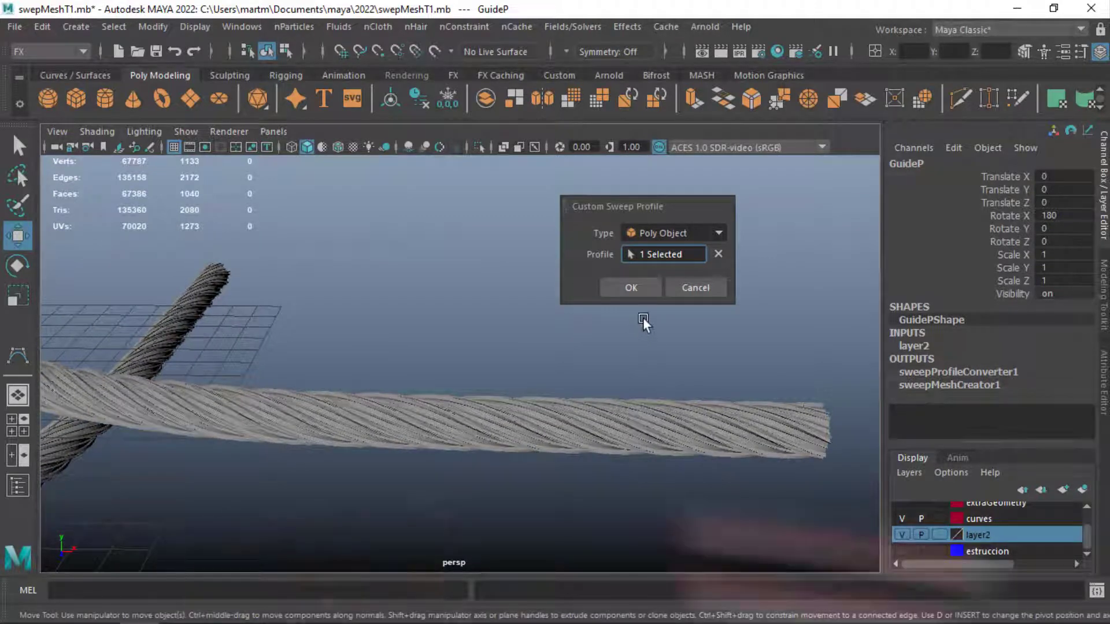
pyautogui.click(626, 289)
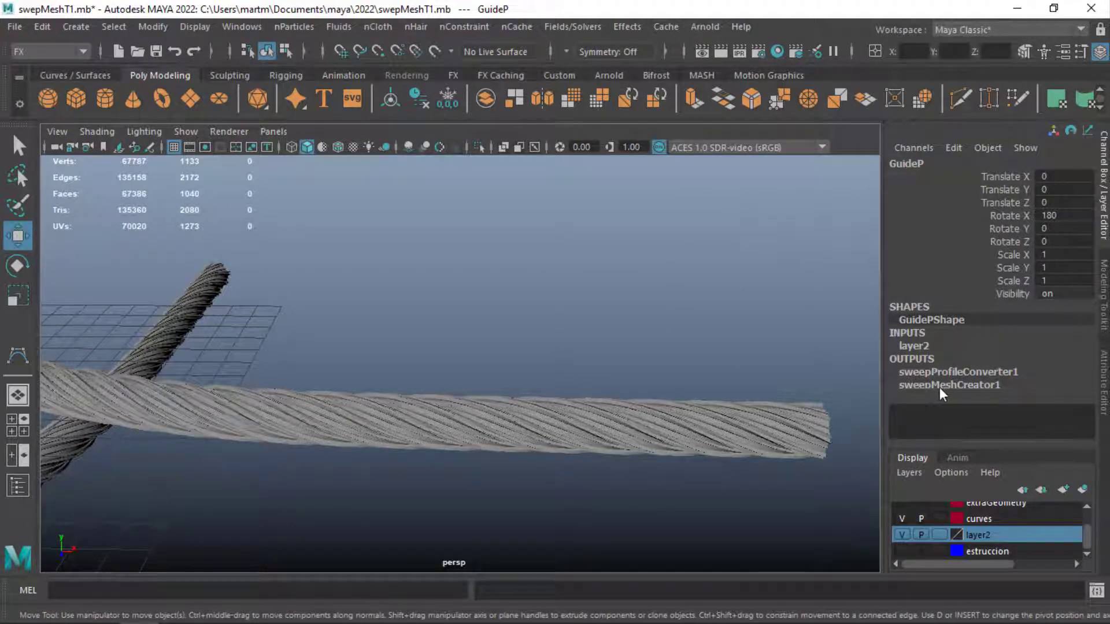
pyautogui.click(1103, 373)
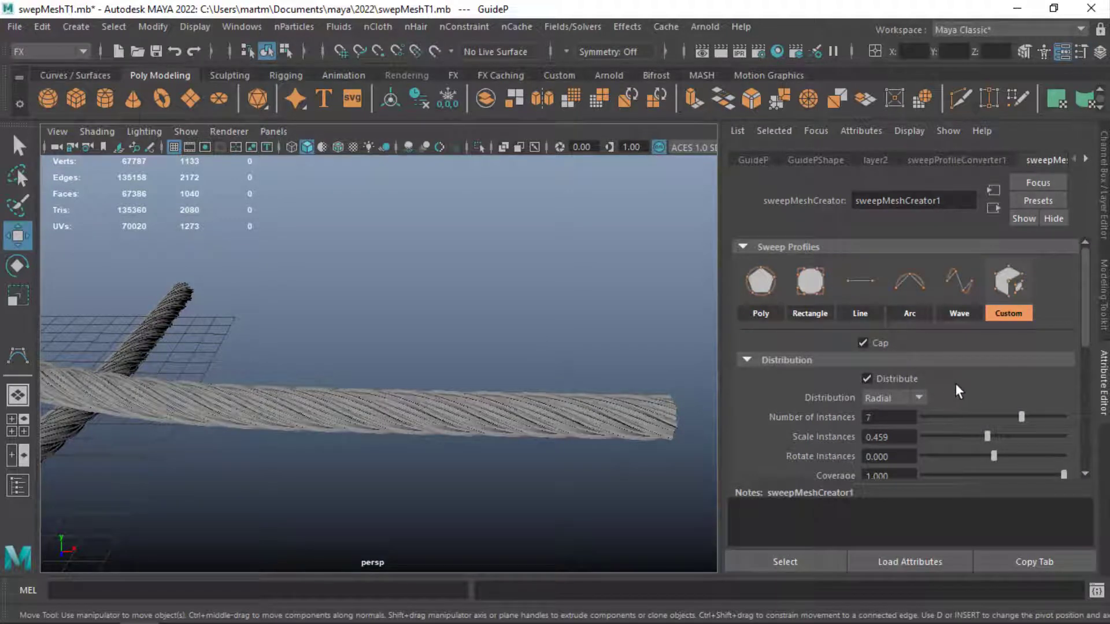
# Step: Turn off Distribute in the sweepMeshCreator1 settings
pyautogui.moveTo(960, 383)
pyautogui.mouseDown(button='middle')
pyautogui.moveTo(954, 311)
pyautogui.moveTo(974, 226)
pyautogui.mouseUp(button='middle')
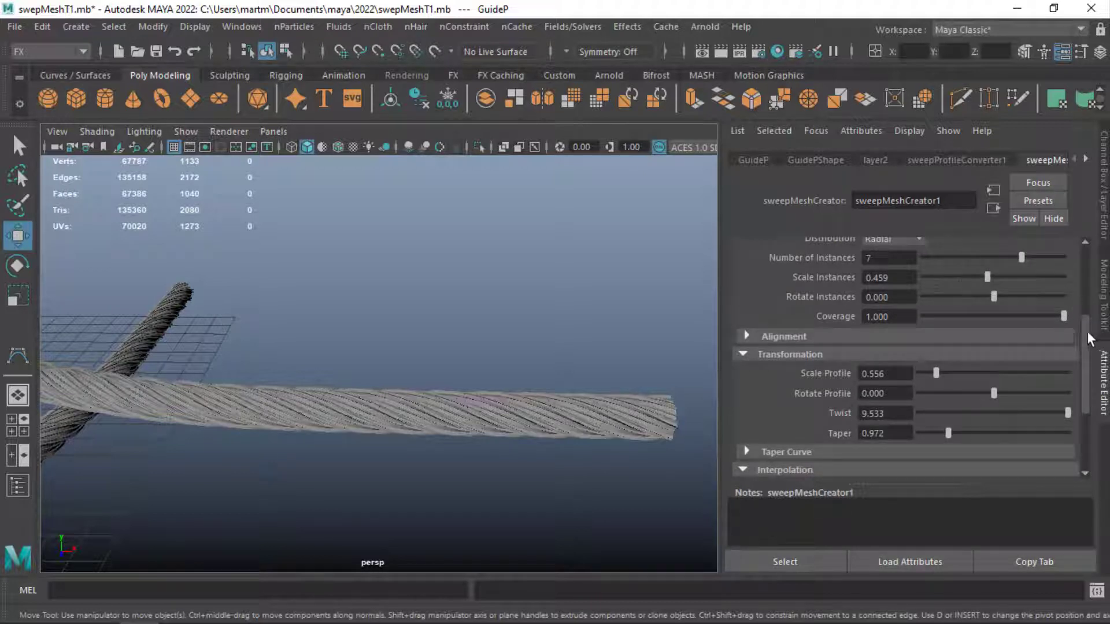
pyautogui.scroll(3, 1076, 286)
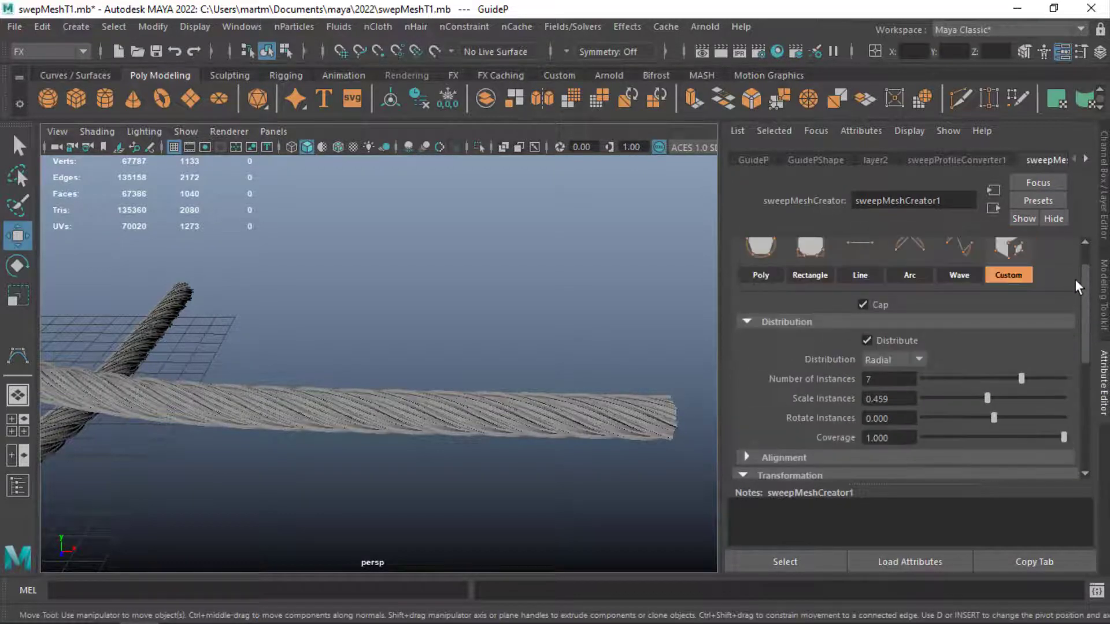
pyautogui.click(866, 340)
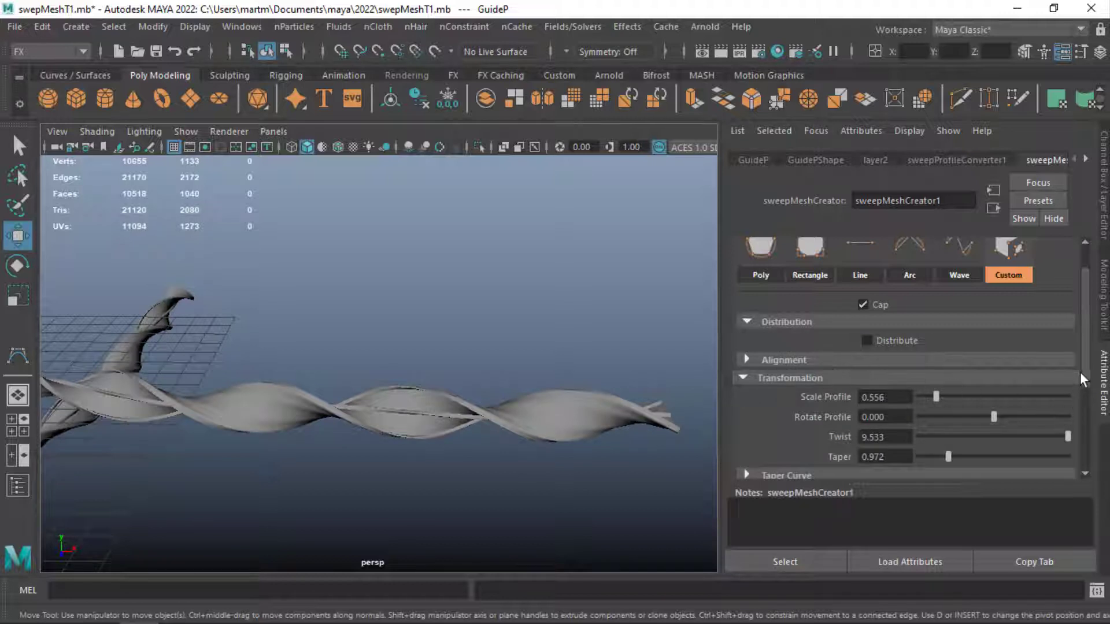
pyautogui.moveTo(1084, 377); pyautogui.dragTo(1084, 407)
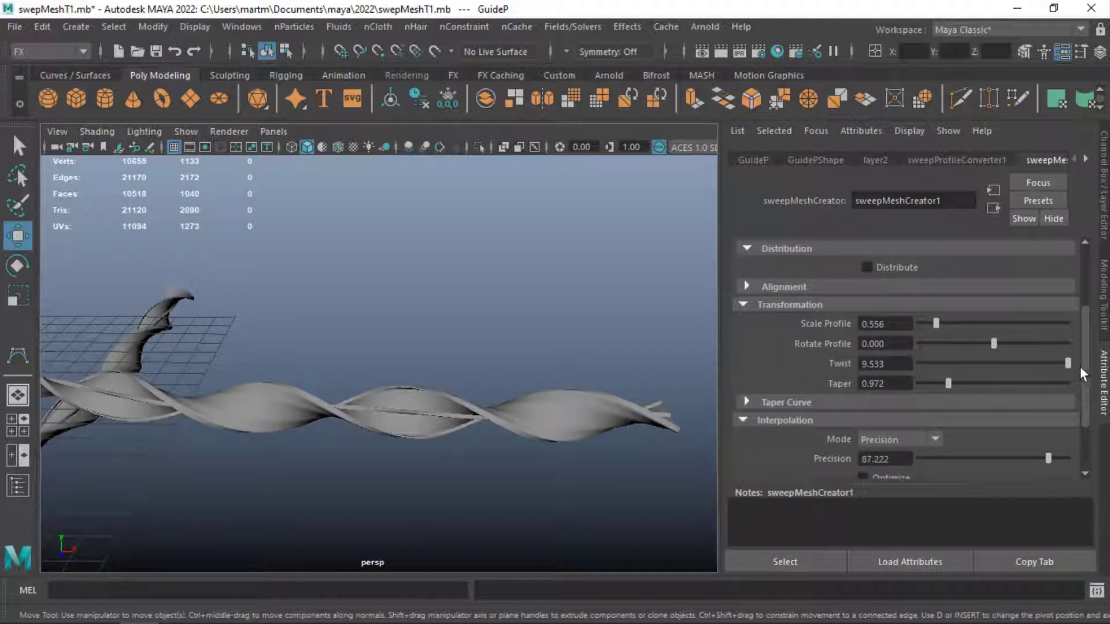
# Step: Set the sweep Twist to -0.050, flattening the rope into a single road band
pyautogui.moveTo(1067, 363); pyautogui.dragTo(944, 374)
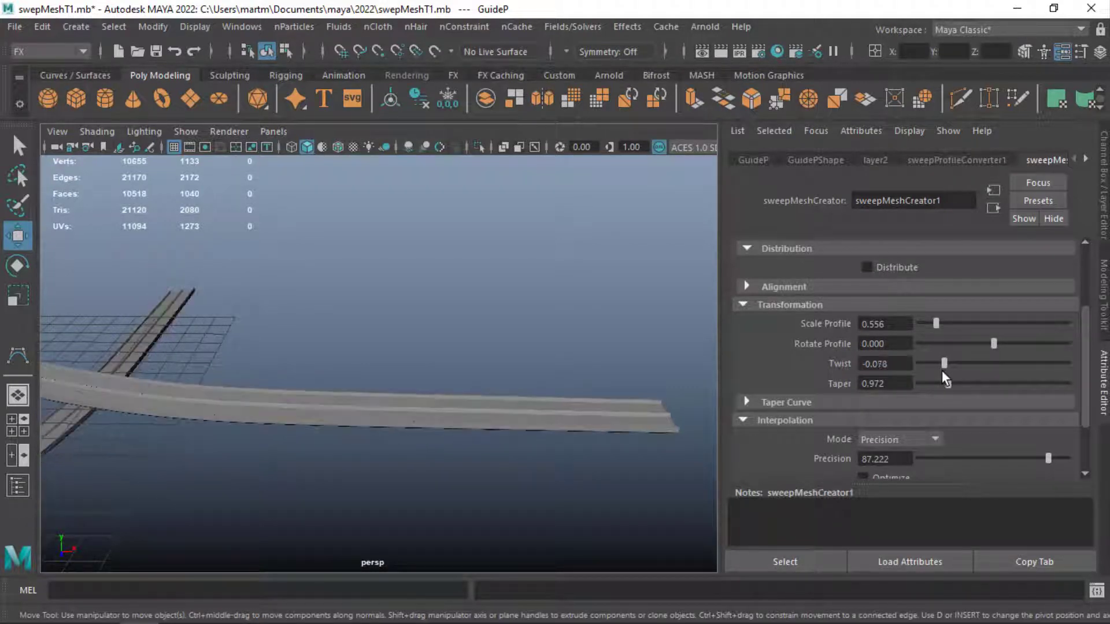
pyautogui.moveTo(436, 355)
pyautogui.keyDown('alt'); pyautogui.mouseDown()
pyautogui.moveTo(260, 345)
pyautogui.moveTo(324, 359)
pyautogui.moveTo(156, 359)
pyautogui.moveTo(272, 367)
pyautogui.moveTo(75, 324)
pyautogui.moveTo(526, 377)
pyautogui.mouseUp(); pyautogui.keyUp('alt')
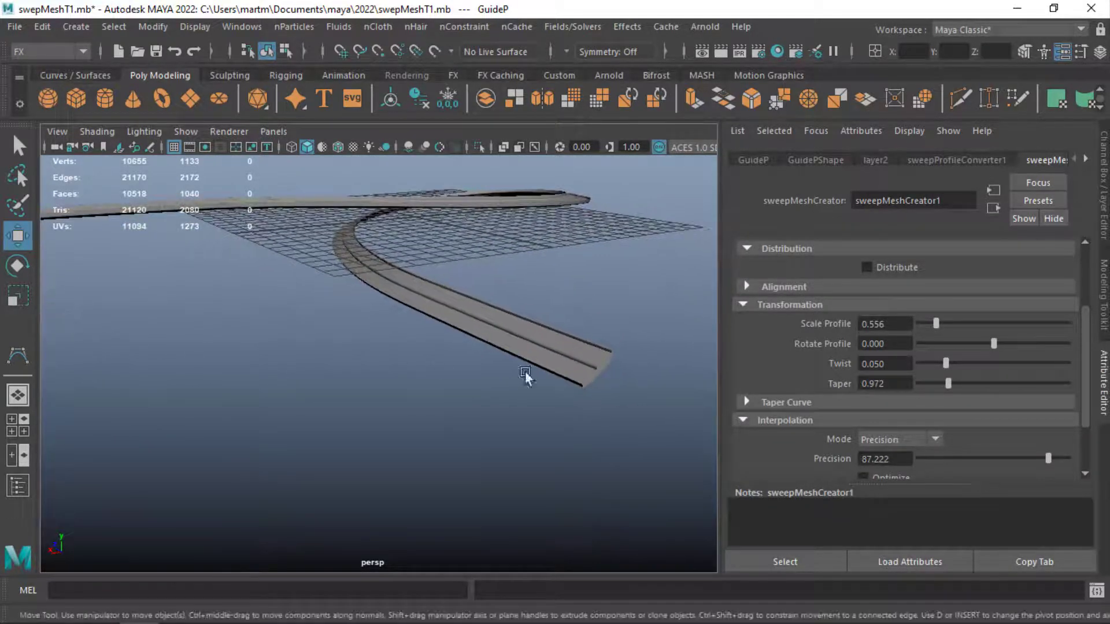
pyautogui.keyDown('alt'); pyautogui.moveTo(562, 411); pyautogui.dragTo(522, 402); pyautogui.keyUp('alt')
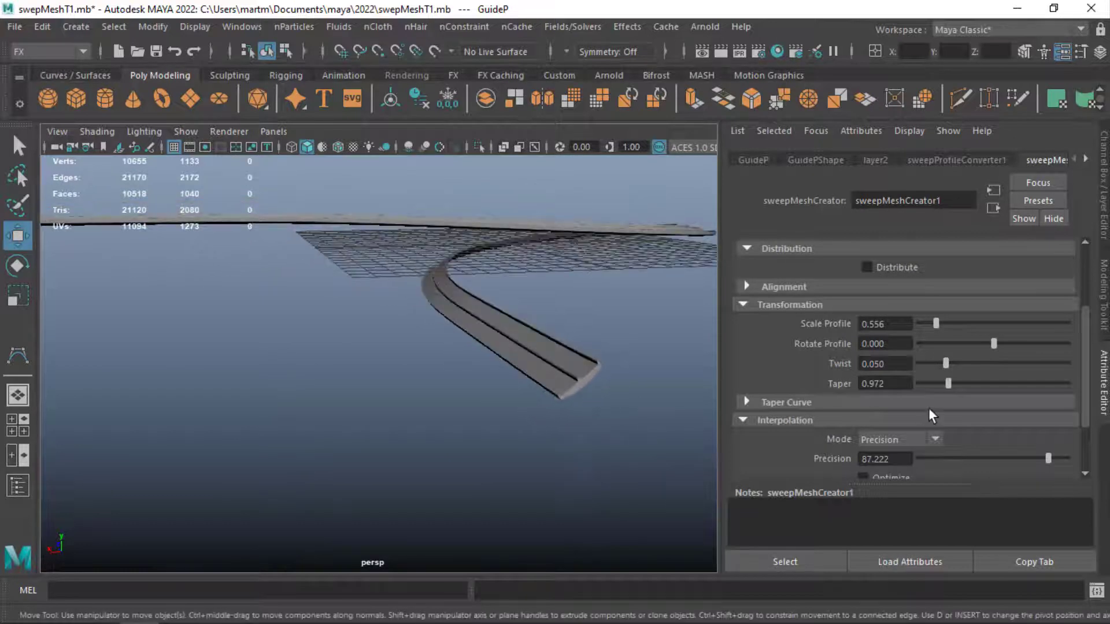
pyautogui.moveTo(946, 363); pyautogui.dragTo(902, 366)
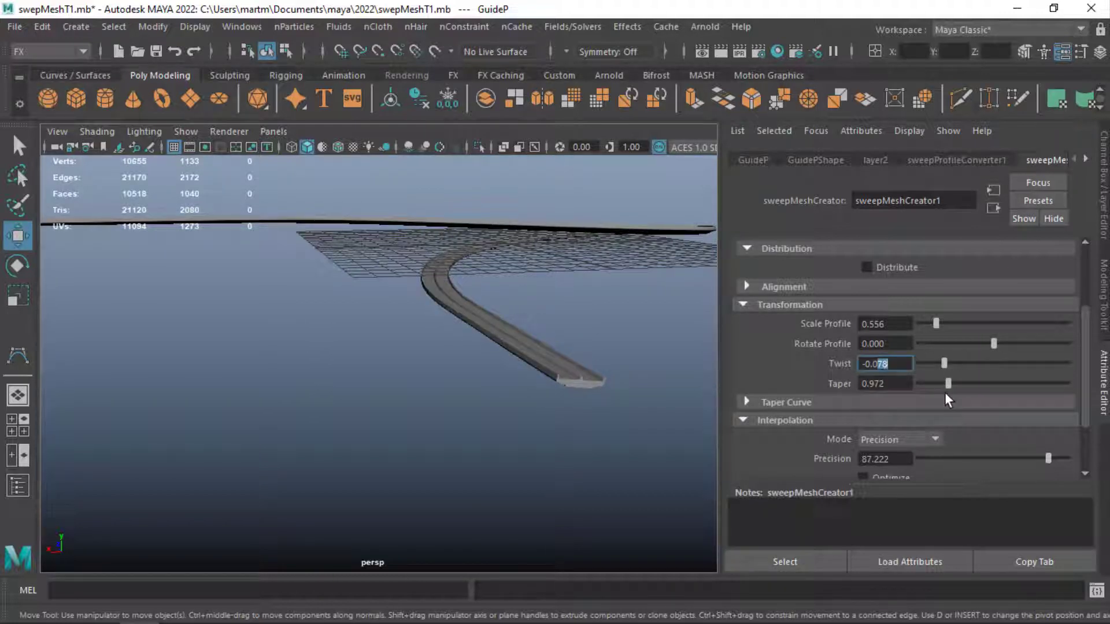
pyautogui.write('50')
pyautogui.press('Return')
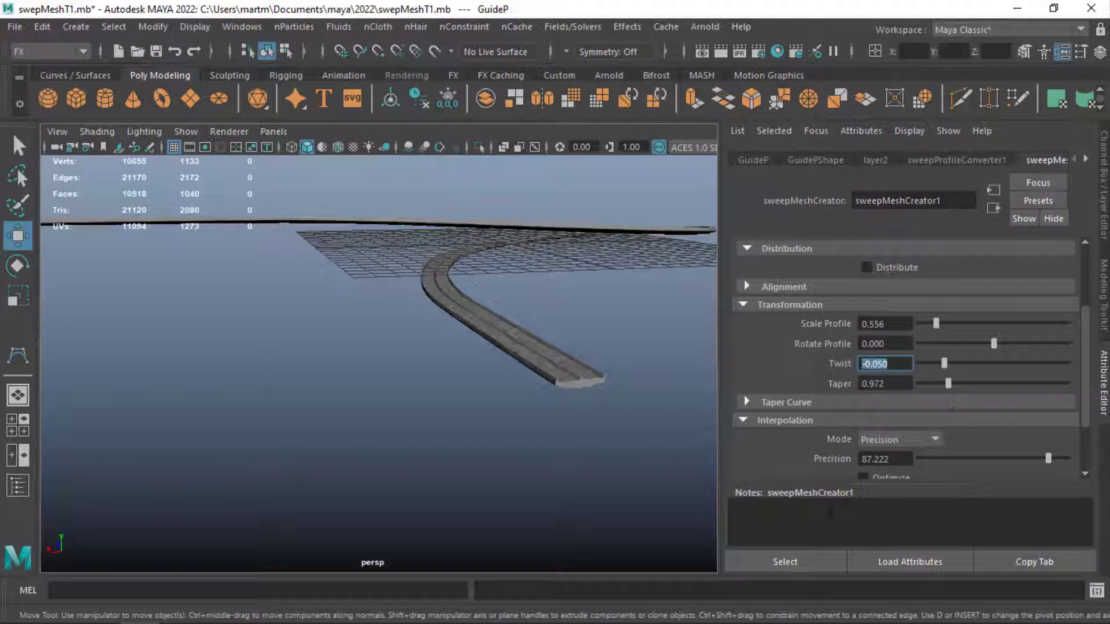
pyautogui.moveTo(662, 396)
pyautogui.keyDown('alt'); pyautogui.mouseDown()
pyautogui.moveTo(622, 387)
pyautogui.moveTo(696, 404)
pyautogui.mouseUp(); pyautogui.keyUp('alt')
pyautogui.keyDown('alt'); pyautogui.moveTo(696, 404); pyautogui.dragTo(549, 376, button='right'); pyautogui.keyUp('alt')
# Step: Select the GuideP profile mesh at the road end and switch to the Rotate tool
pyautogui.click(548, 375)
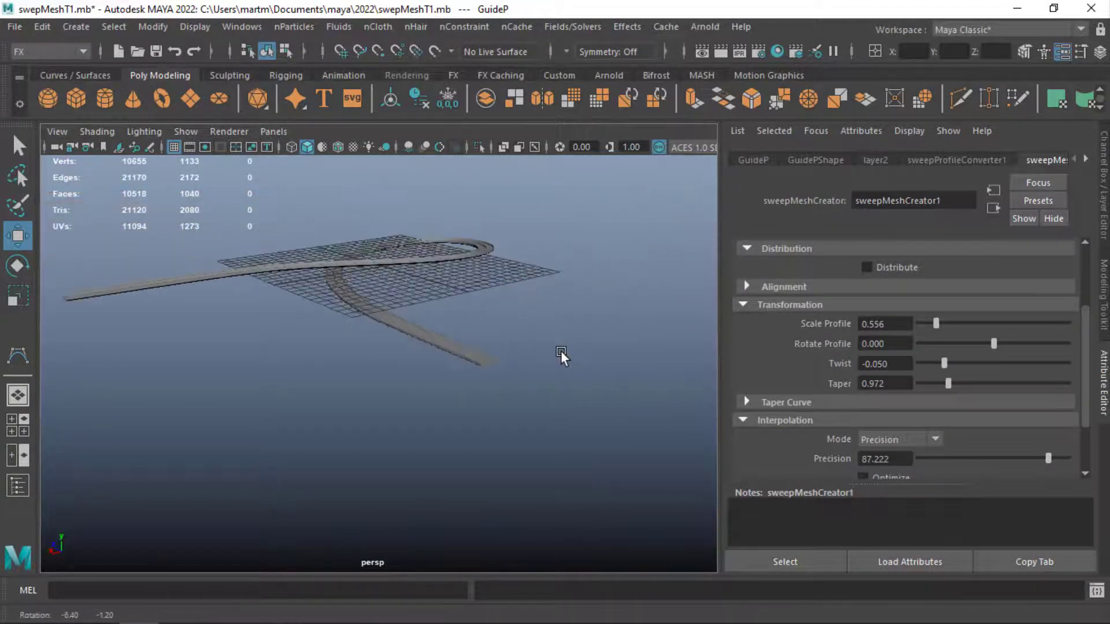
pyautogui.moveTo(559, 353)
pyautogui.keyDown('alt'); pyautogui.mouseDown()
pyautogui.moveTo(592, 384)
pyautogui.moveTo(649, 298)
pyautogui.moveTo(565, 307)
pyautogui.mouseUp(); pyautogui.keyUp('alt')
pyautogui.moveTo(565, 308)
pyautogui.keyDown('alt'); pyautogui.mouseDown(button='right')
pyautogui.moveTo(675, 354)
pyautogui.moveTo(616, 365)
pyautogui.mouseUp(button='right'); pyautogui.keyUp('alt')
pyautogui.keyDown('alt'); pyautogui.moveTo(616, 365); pyautogui.dragTo(657, 396); pyautogui.keyUp('alt')
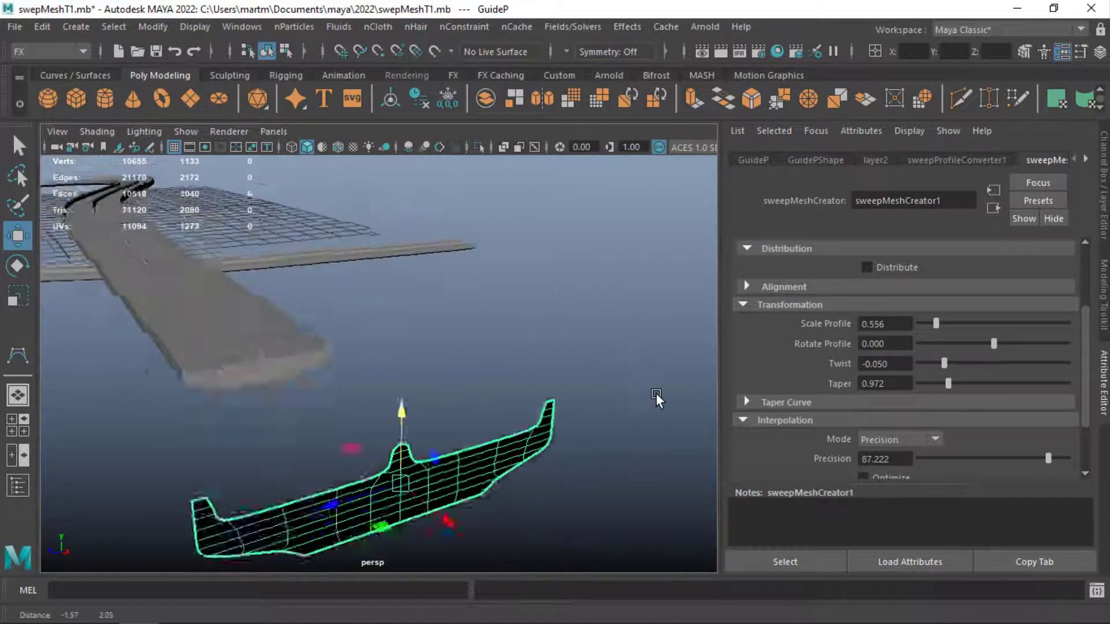
pyautogui.keyDown('alt'); pyautogui.moveTo(656, 397); pyautogui.dragTo(590, 384, button='middle'); pyautogui.keyUp('alt')
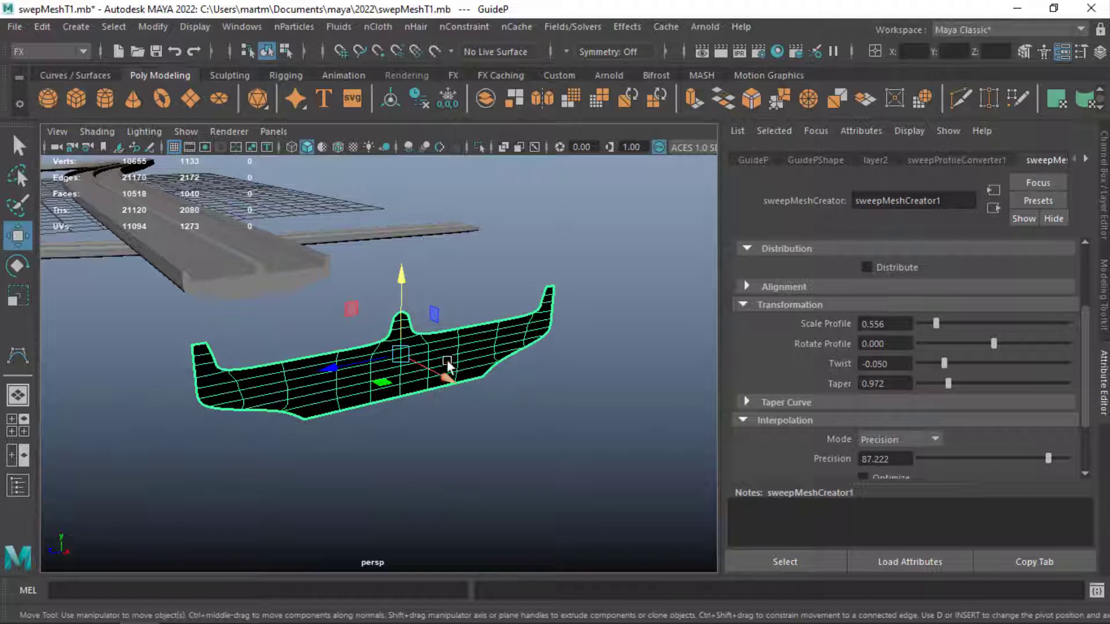
pyautogui.keyDown('alt'); pyautogui.moveTo(590, 485); pyautogui.dragTo(513, 460, button='right'); pyautogui.keyUp('alt')
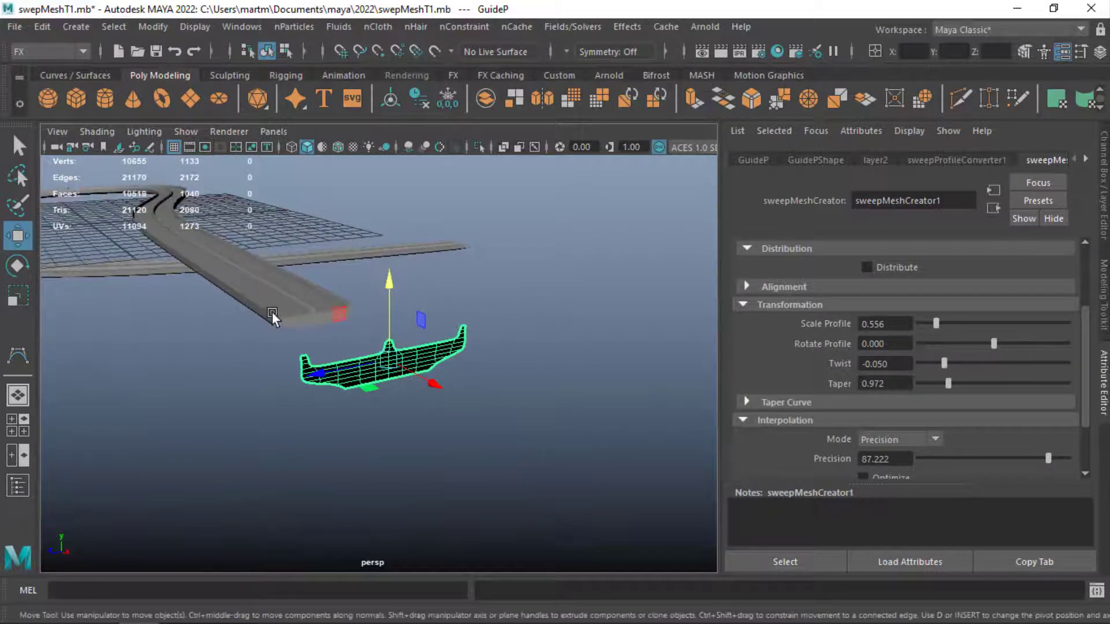
pyautogui.press('e')
pyautogui.keyDown('alt'); pyautogui.moveTo(595, 448); pyautogui.dragTo(528, 436); pyautogui.keyUp('alt')
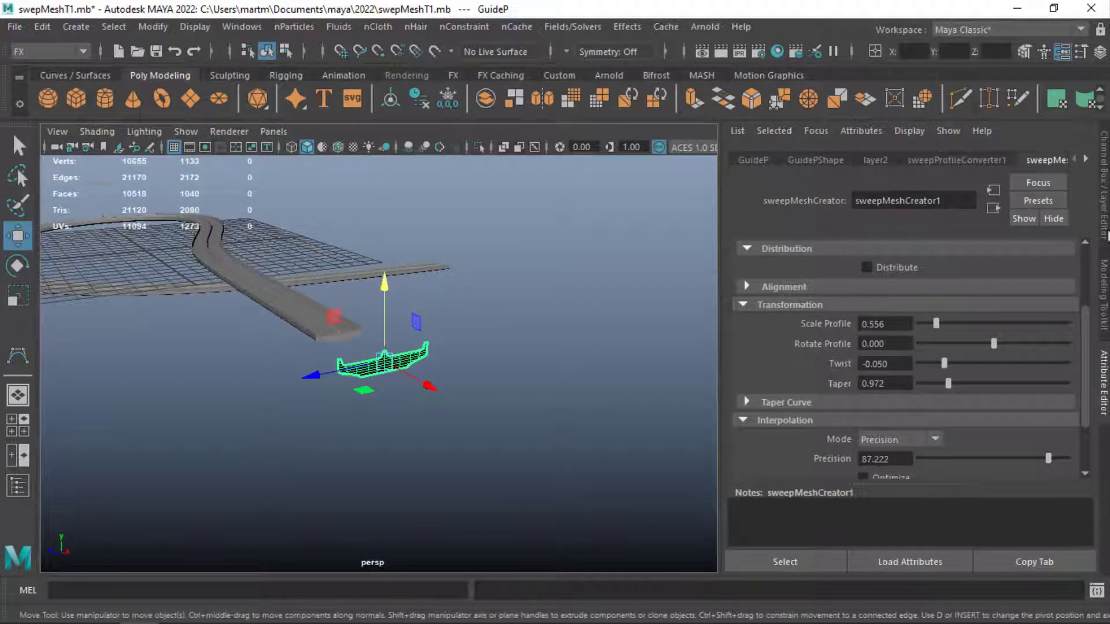
pyautogui.click(1105, 231)
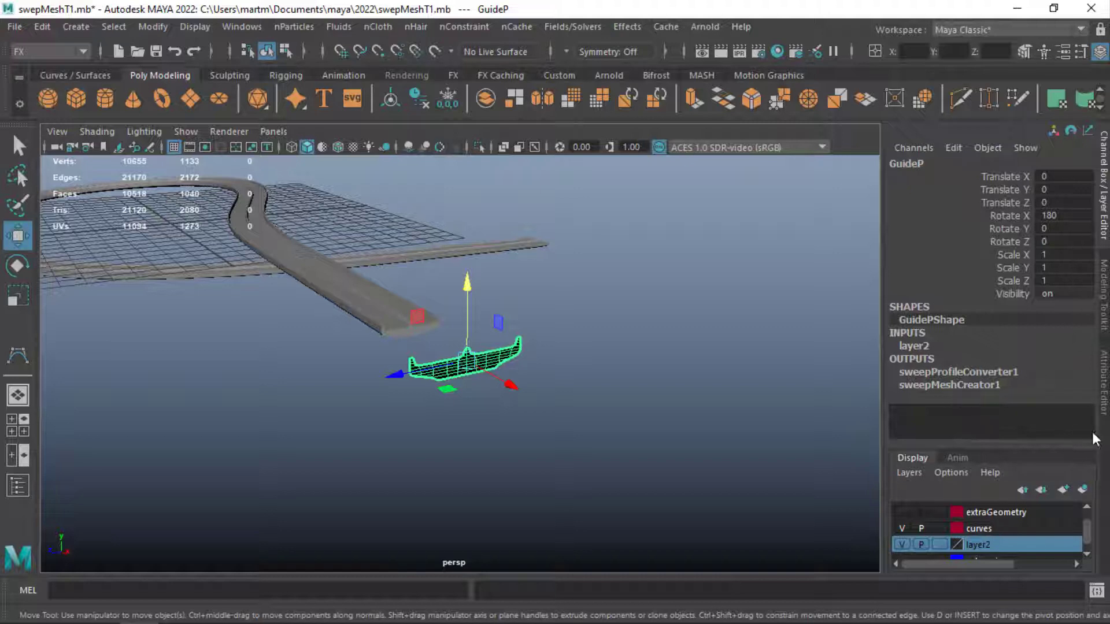
# Step: Hide layer2 and show sweepMeshCreator1's Custom sweep profile settings
pyautogui.click(902, 544)
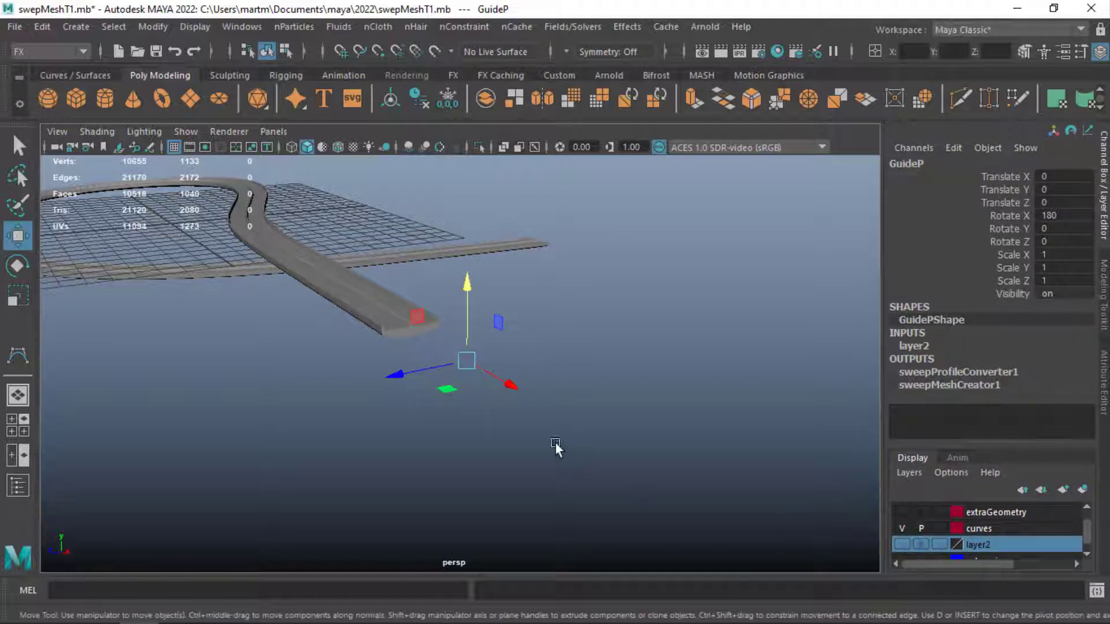
pyautogui.moveTo(557, 449)
pyautogui.keyDown('alt'); pyautogui.mouseDown()
pyautogui.moveTo(684, 493)
pyautogui.moveTo(519, 510)
pyautogui.moveTo(676, 532)
pyautogui.moveTo(567, 521)
pyautogui.moveTo(512, 495)
pyautogui.moveTo(533, 493)
pyautogui.mouseUp(); pyautogui.keyUp('alt')
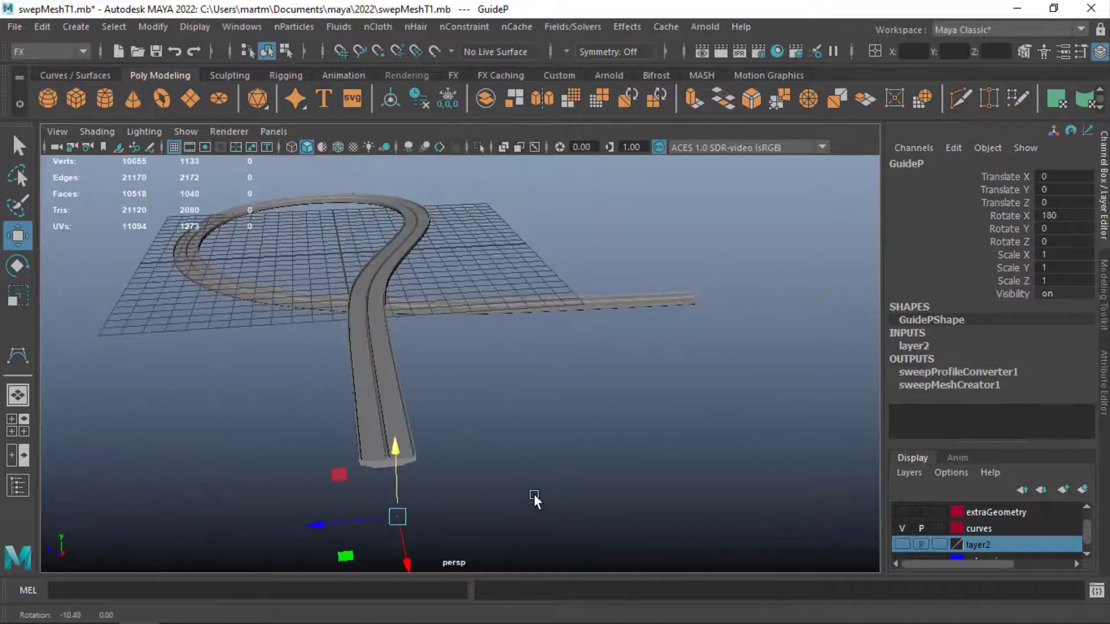
pyautogui.click(1101, 364)
pyautogui.moveTo(1084, 359); pyautogui.dragTo(1079, 273)
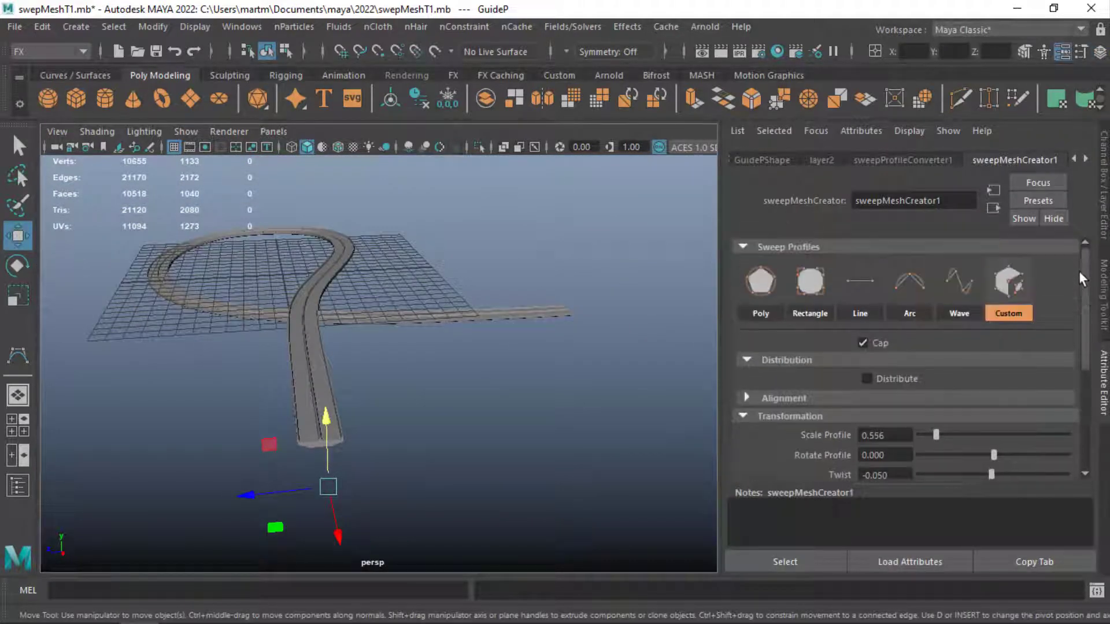